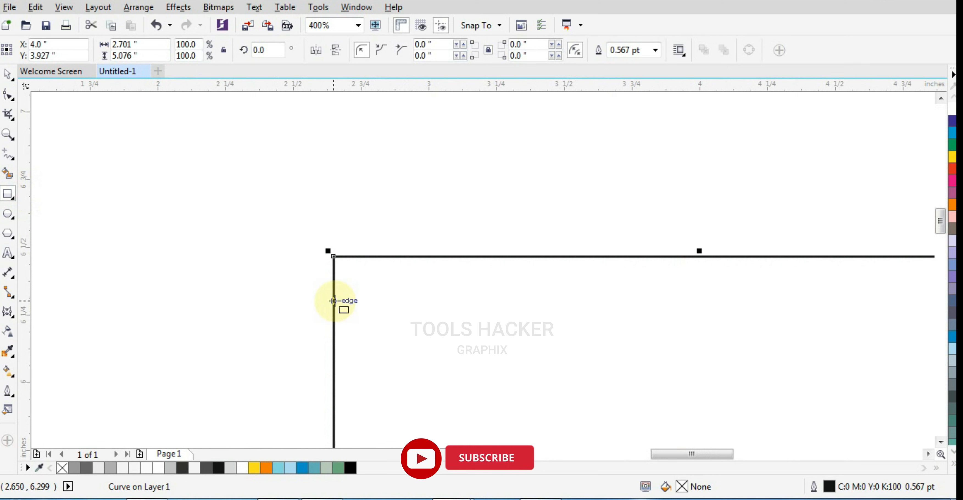
Draw a rectangle about 1.13 by 0.51 inches over the can body's upper-left corner, flush with its left edge, and shift it slightly upward.
drag(334, 301, 640, 163)
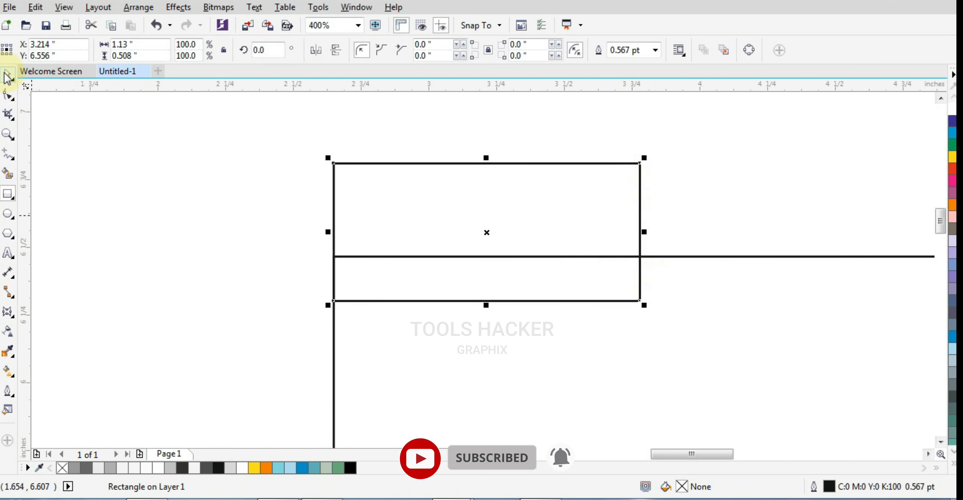
click(7, 77)
scroll(382, 248, down, 2)
scroll(409, 264, down, 2)
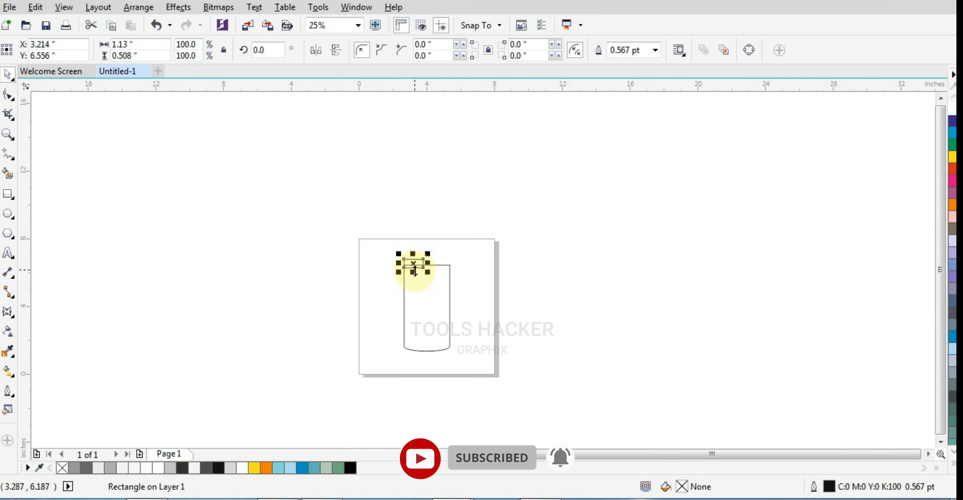
scroll(415, 271, up, 1)
key(ctrl+a)
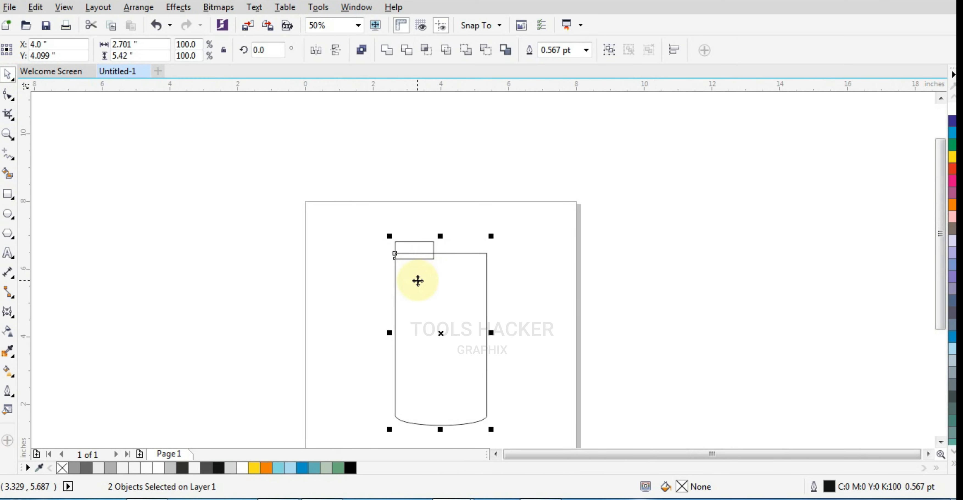
scroll(403, 253, up, 3)
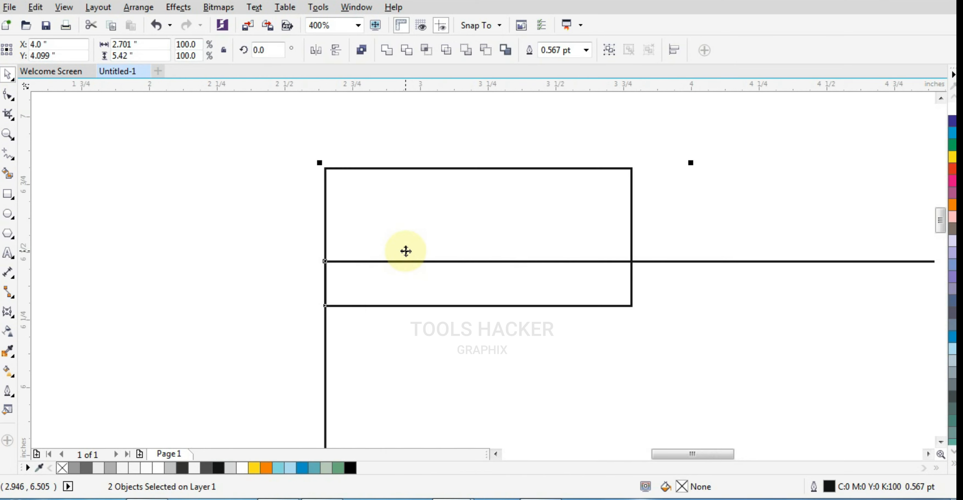
click(268, 267)
drag(437, 245, 445, 219)
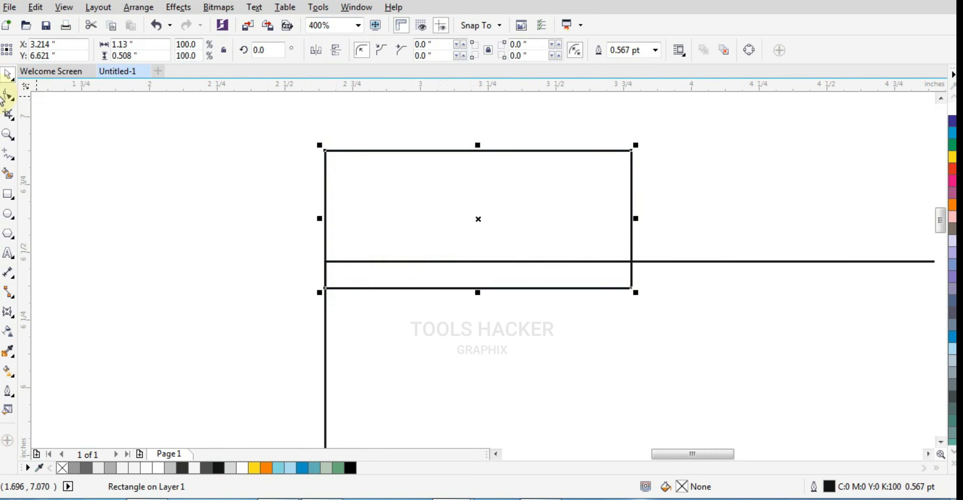
Convert the small rectangle to curves, move its top-left node inward, and bring its bottom nodes onto the body's top edge.
click(8, 98)
drag(325, 151, 382, 150)
key(ctrl+z)
key(ctrl+q)
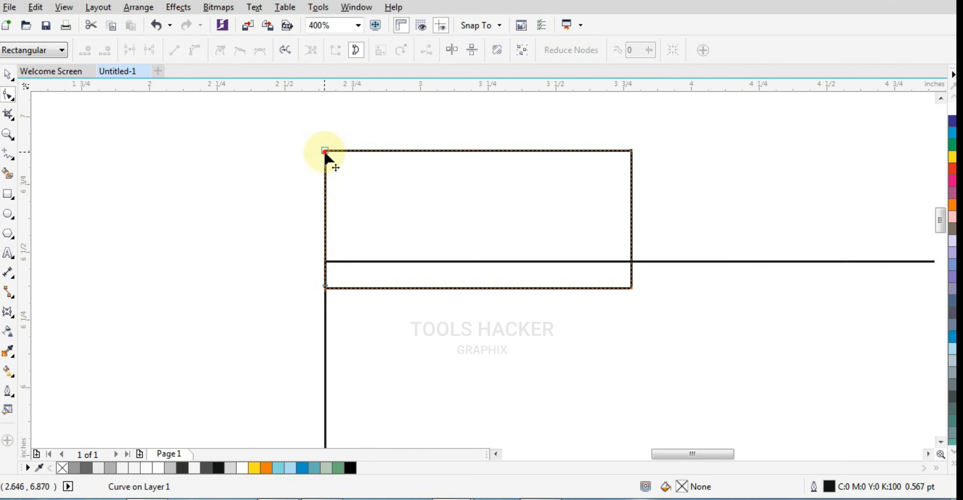
drag(325, 151, 389, 150)
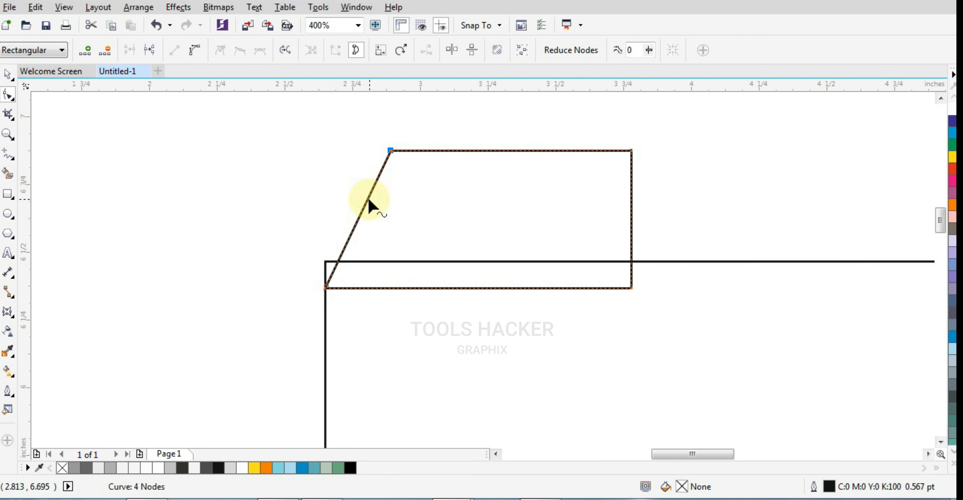
drag(262, 254, 630, 263)
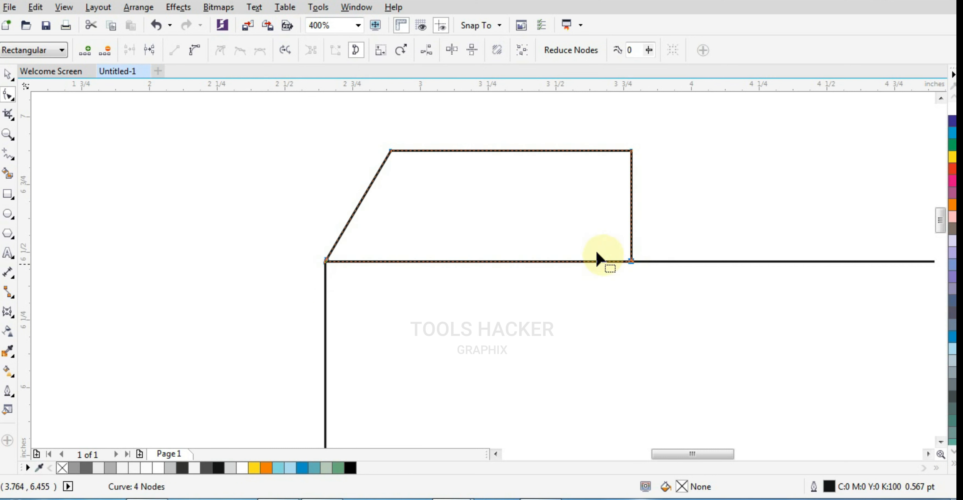
Convert the slanted left side to a curve and bend it into an S-shaped shoulder rising vertically from the body's corner.
click(356, 214)
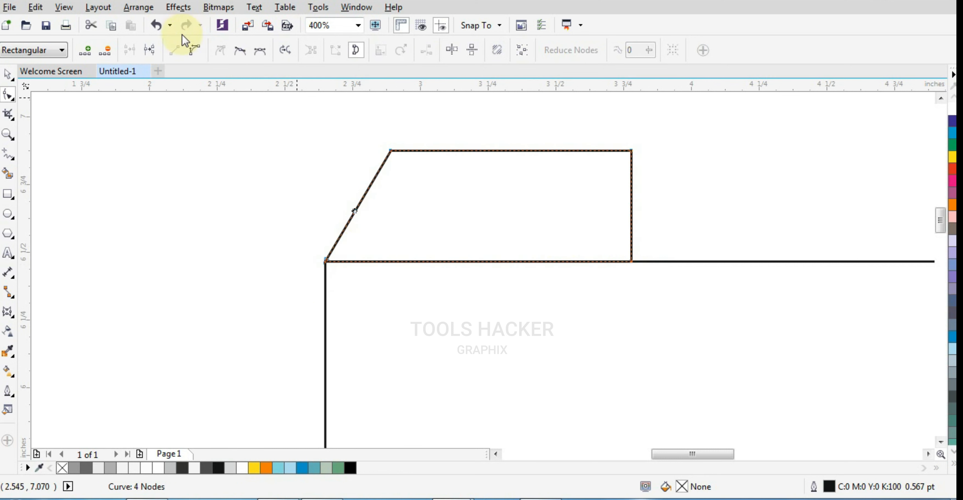
click(189, 50)
drag(352, 221, 363, 227)
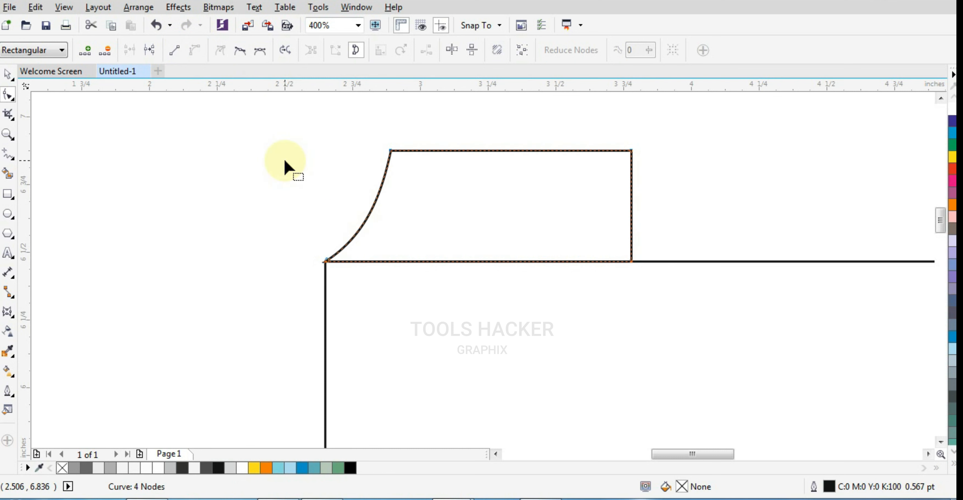
scroll(284, 161, down, 1)
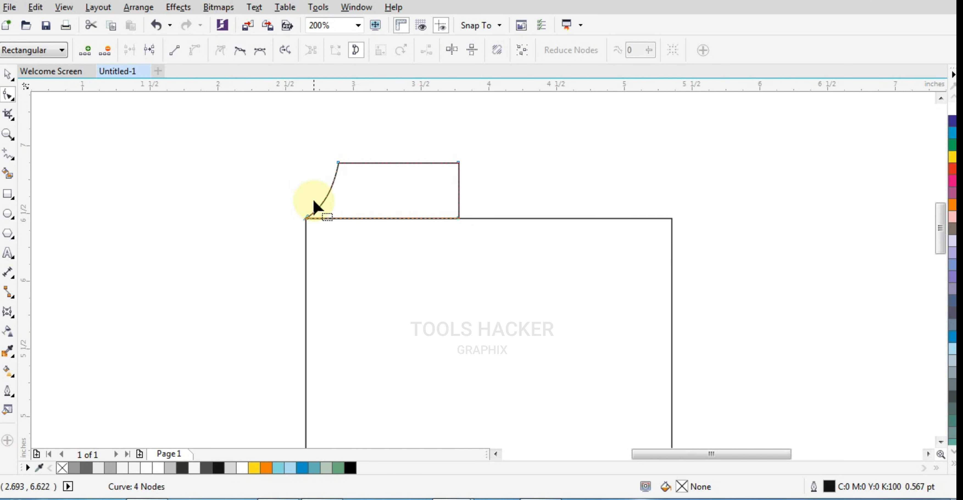
scroll(314, 208, up, 2)
click(281, 262)
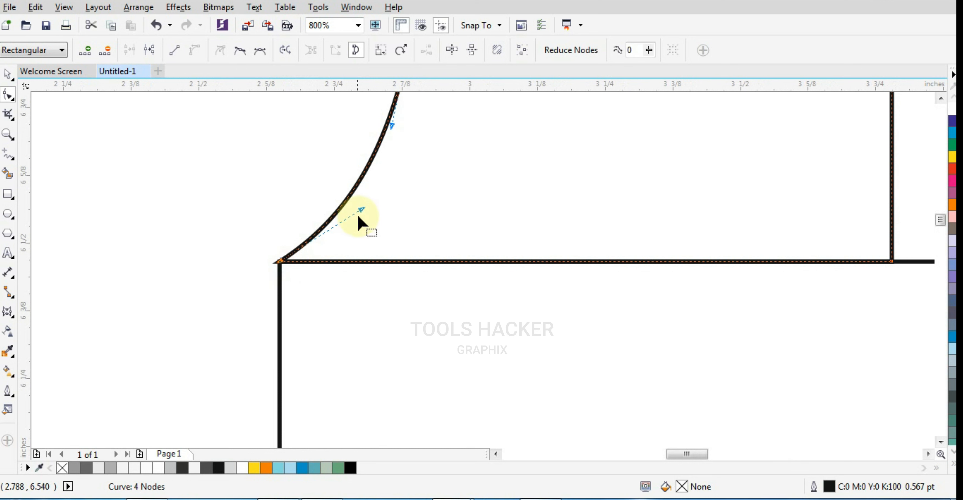
drag(360, 209, 285, 195)
scroll(286, 258, down, 1)
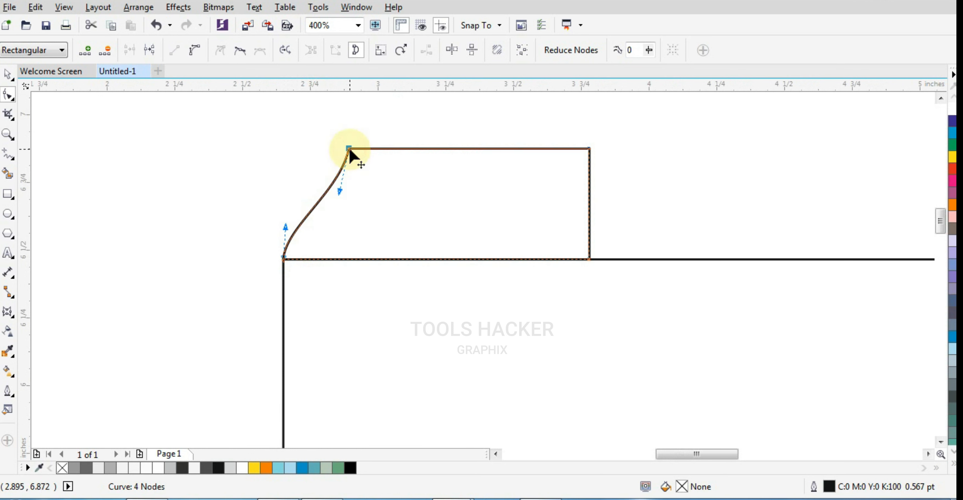
Raise the shoulder shape's top edge slightly and adjust the curve handle at its top-left node.
drag(348, 149, 589, 137)
key(ctrl+z)
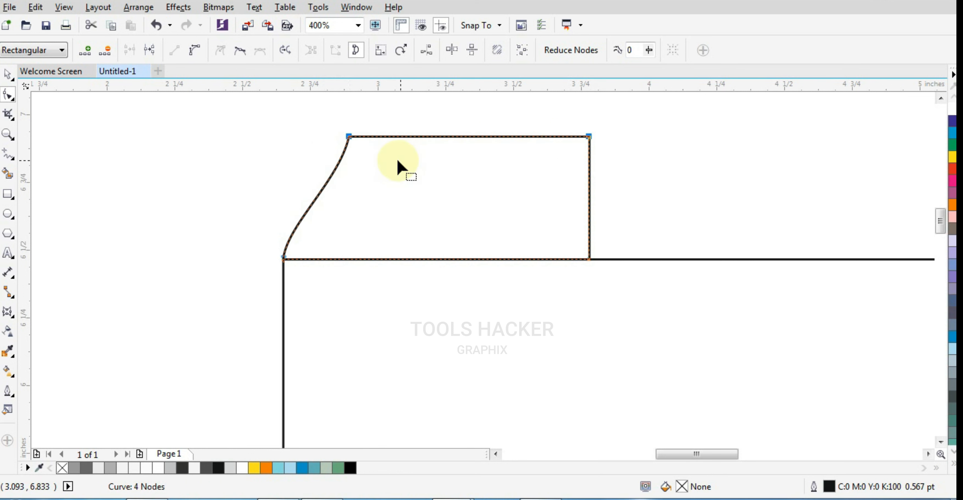
drag(324, 120, 341, 191)
scroll(377, 171, down, 1)
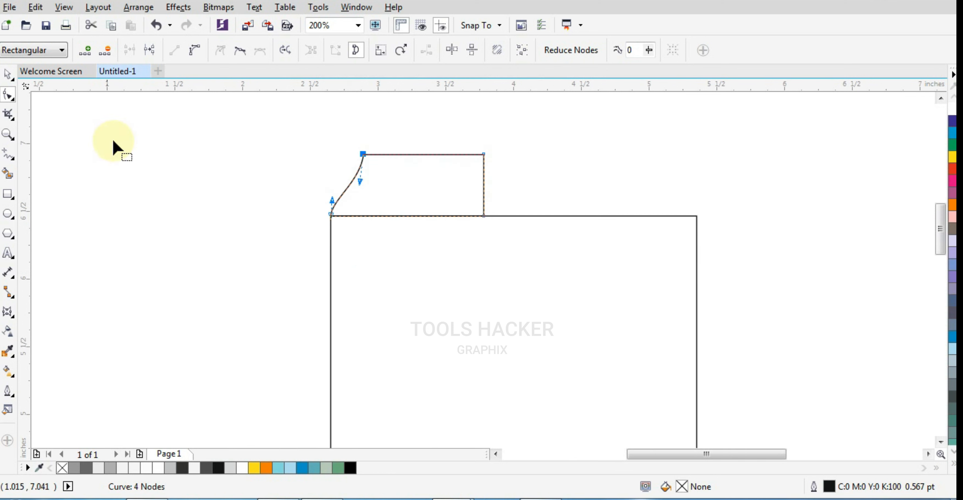
Extend the shoulder shape's right side just past the can's centre and raise its top edge further.
drag(423, 134, 525, 221)
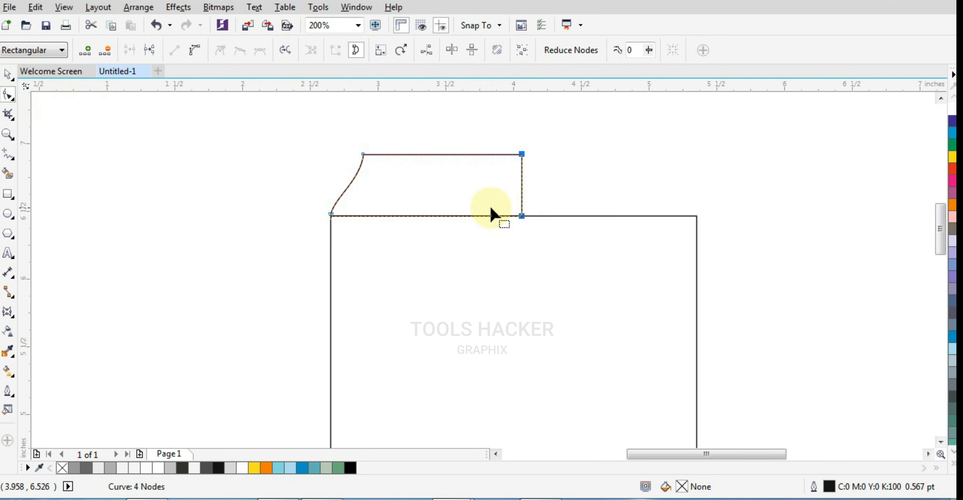
drag(329, 149, 604, 172)
scroll(510, 158, up, 1)
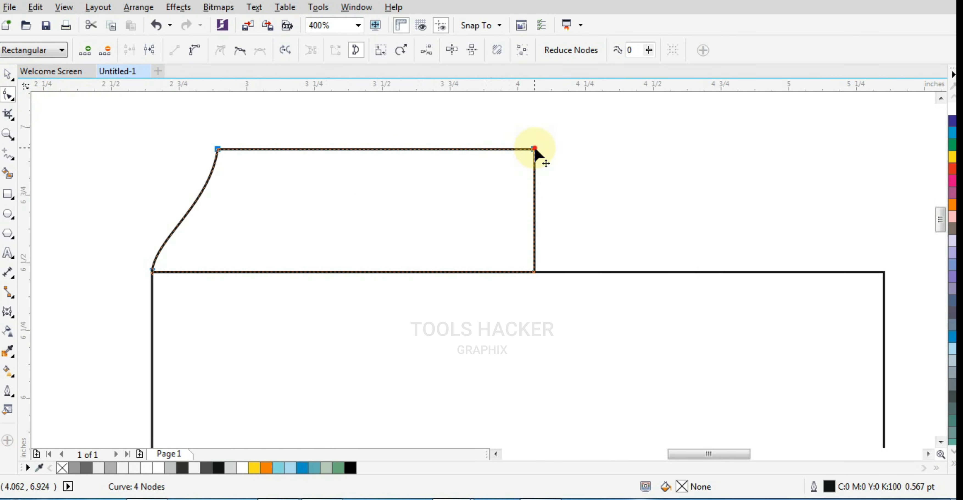
drag(534, 150, 534, 127)
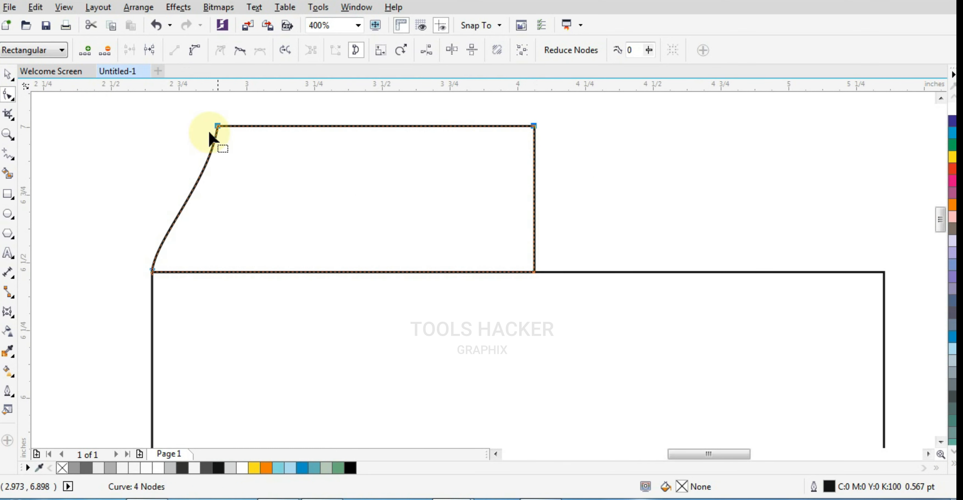
Move the shoulder's top-left node further inward and lengthen the lower curve handle to smooth the S-curve.
drag(218, 127, 237, 127)
key(ctrl+z)
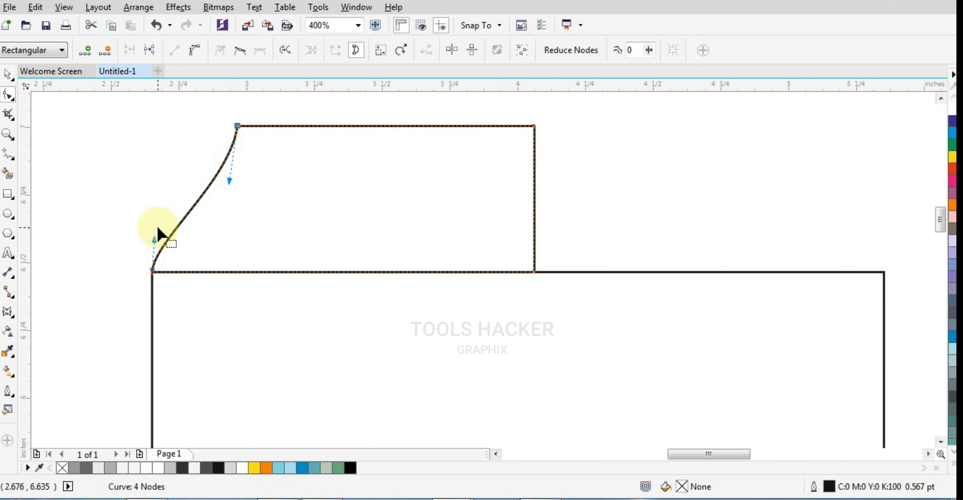
drag(153, 238, 155, 227)
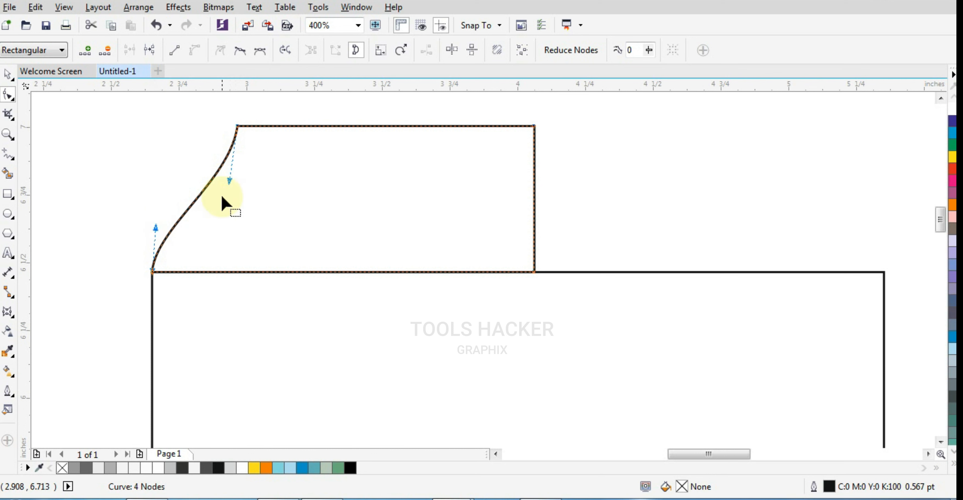
Create a horizontally mirrored copy of the shoulder shape and align it with the can body's right edge.
click(7, 76)
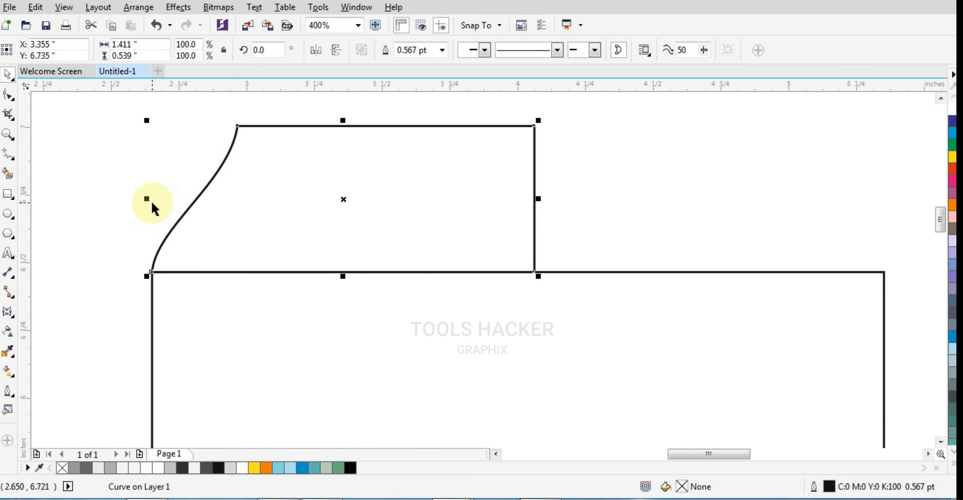
drag(148, 200, 554, 202)
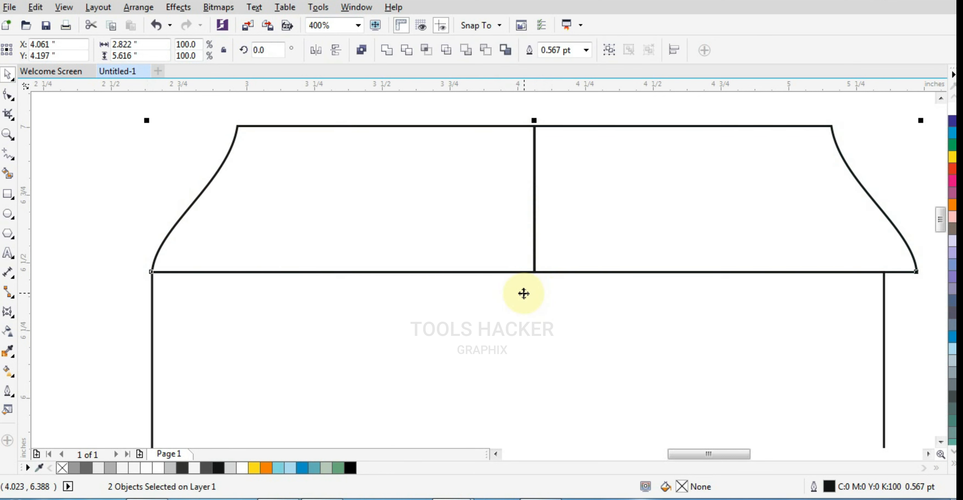
scroll(427, 247, down, 1)
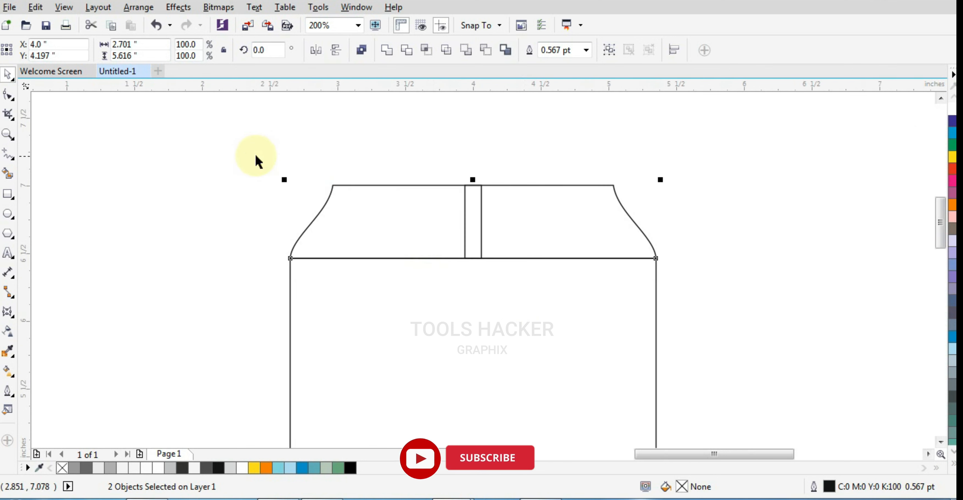
Weld the two overlapping shoulder halves together, then weld the result to the can body as a single outline.
drag(235, 151, 658, 276)
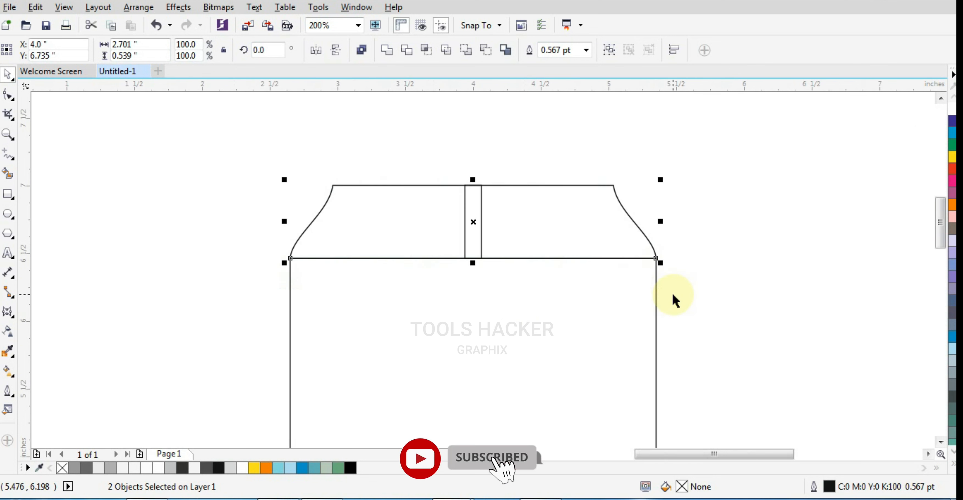
click(383, 53)
shift+click(444, 272)
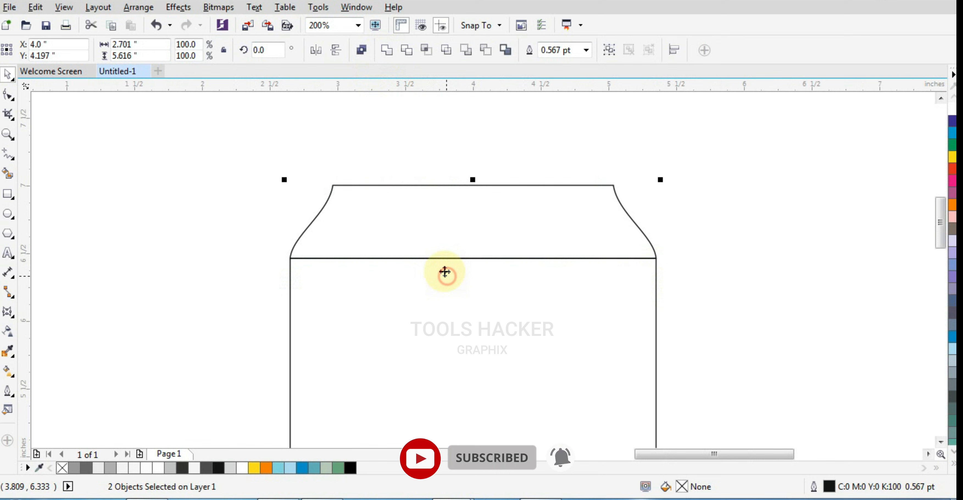
click(386, 51)
click(447, 125)
scroll(505, 189, down, 2)
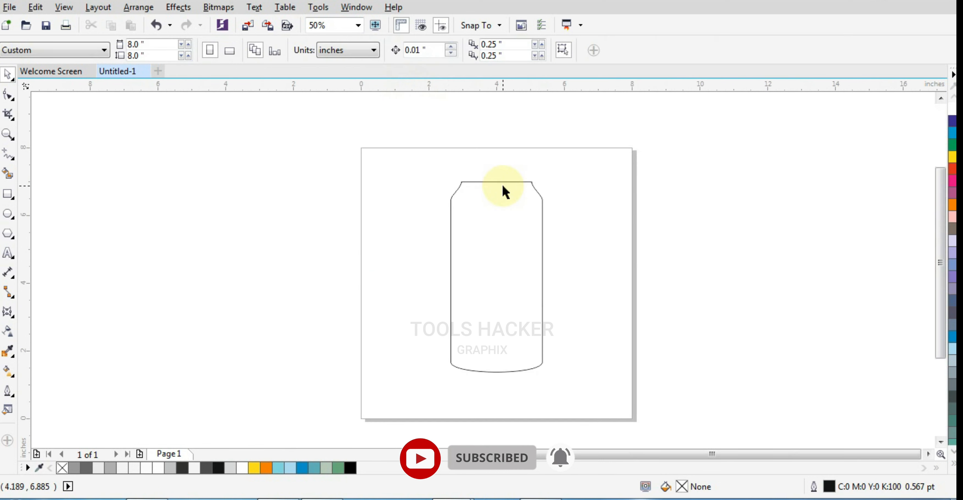
Draw a thin rim rectangle about 2.07 by 0.12 inches along the can's top edge, spanning its full width.
scroll(503, 187, up, 3)
click(7, 193)
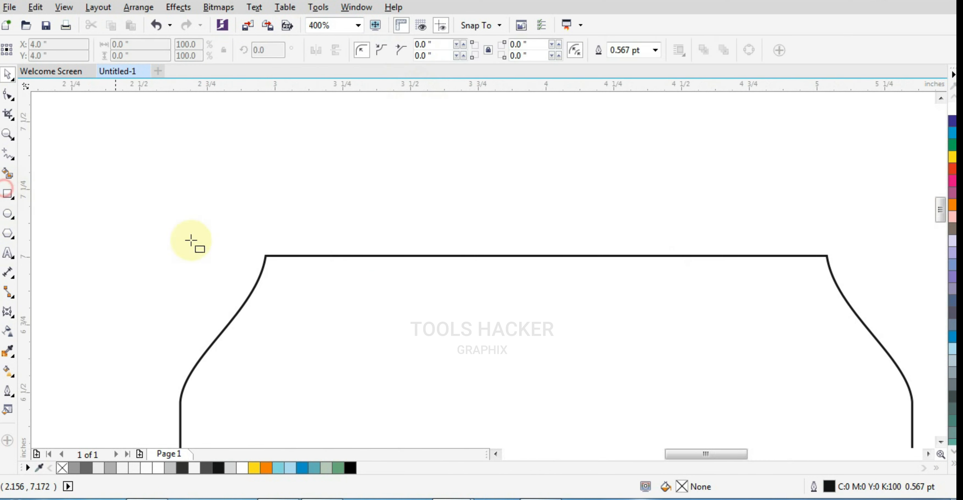
drag(264, 256, 827, 222)
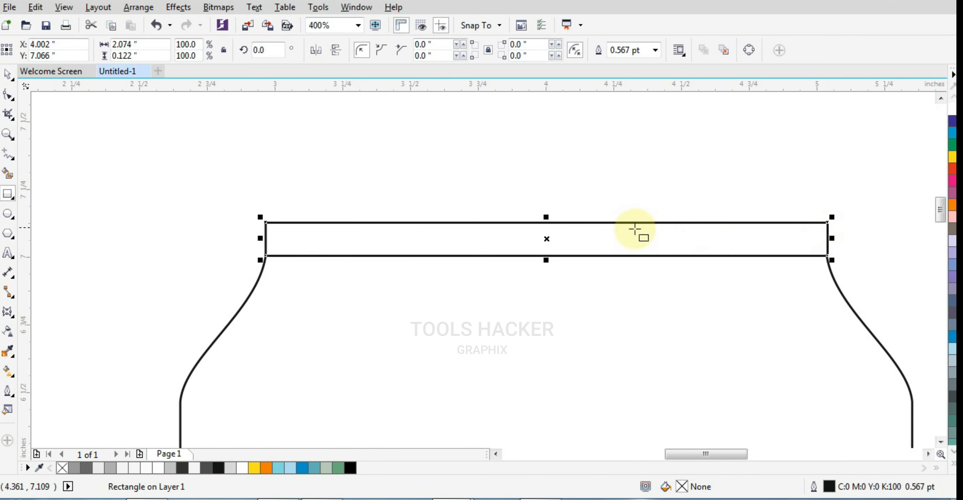
scroll(632, 236, down, 3)
Round all corners of the rim rectangle to a radius of about 0.026 inches.
scroll(580, 196, up, 3)
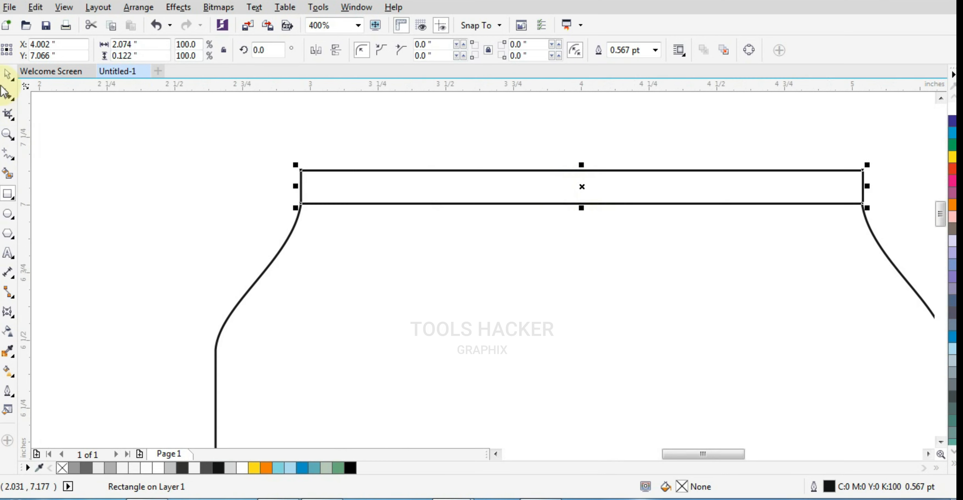
click(8, 94)
drag(302, 173, 296, 179)
scroll(301, 192, up, 2)
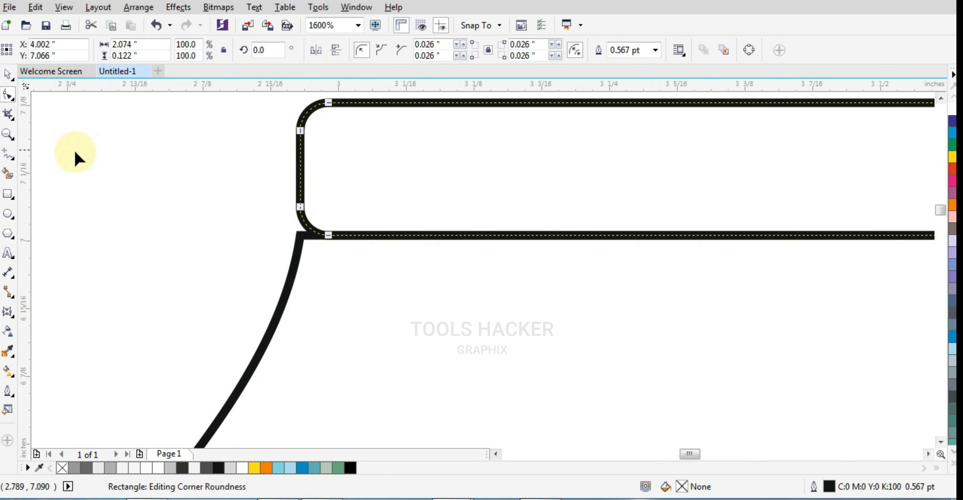
Widen the rim symmetrically to about 2.108 inches and stretch it upward to about 0.141 inches high.
click(8, 76)
drag(286, 170, 279, 170)
scroll(355, 211, down, 3)
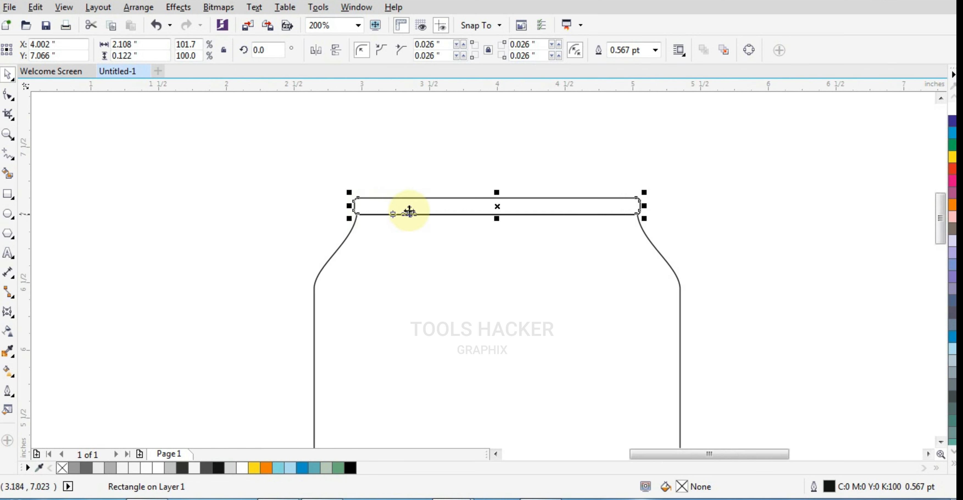
scroll(534, 194, up, 1)
scroll(557, 192, up, 1)
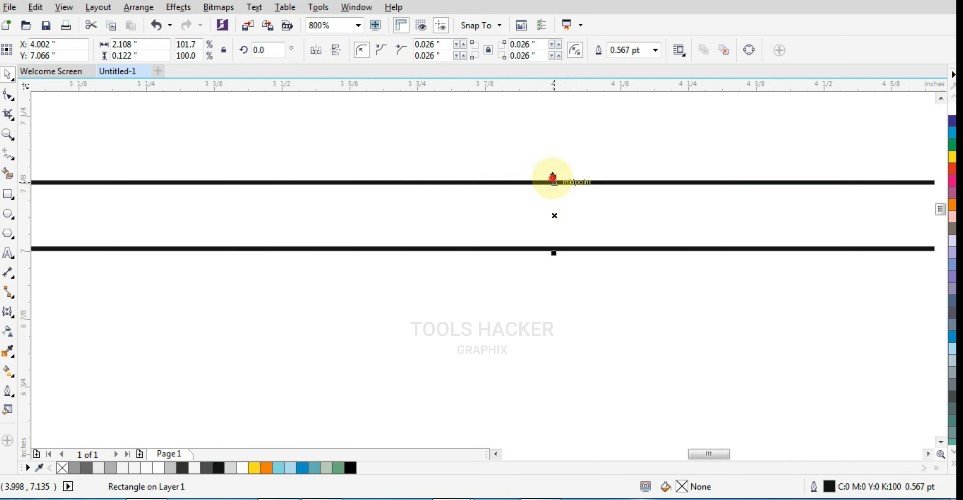
drag(553, 177, 553, 168)
scroll(494, 172, down, 1)
scroll(501, 166, down, 2)
scroll(433, 173, up, 2)
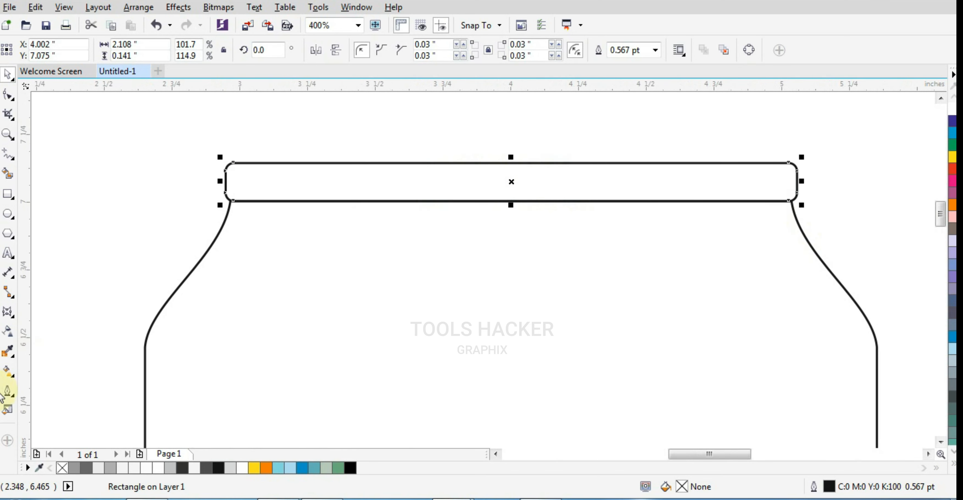
Fill the rim with a horizontal linear fountain fill from black to light grey, and add a white colour stop at 68%.
click(8, 377)
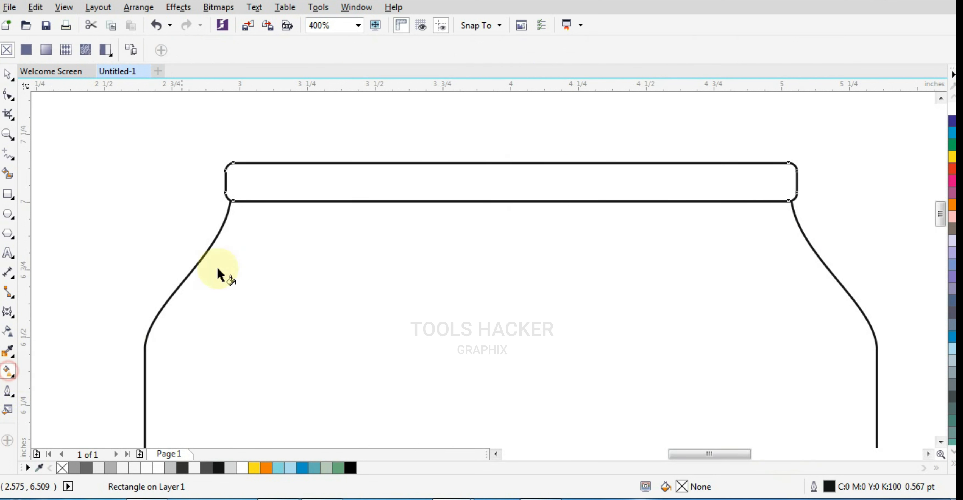
drag(235, 184, 780, 182)
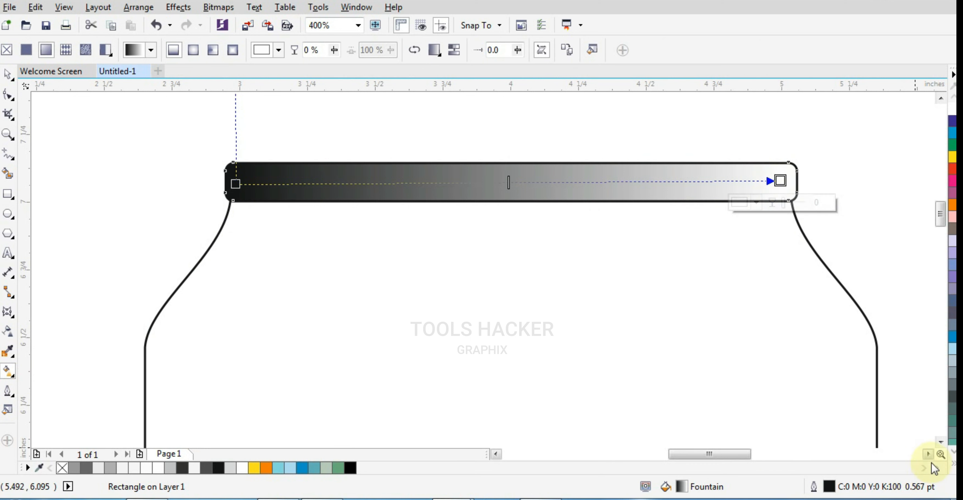
click(953, 465)
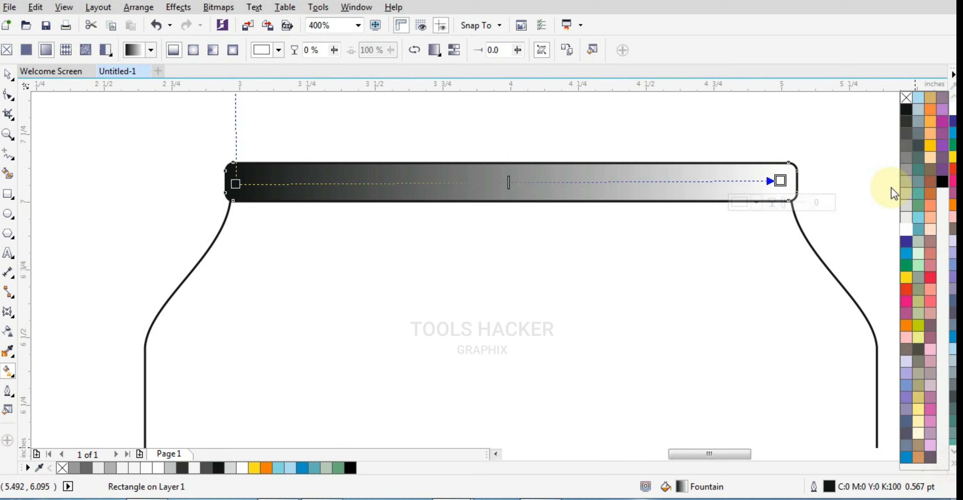
click(902, 220)
click(610, 180)
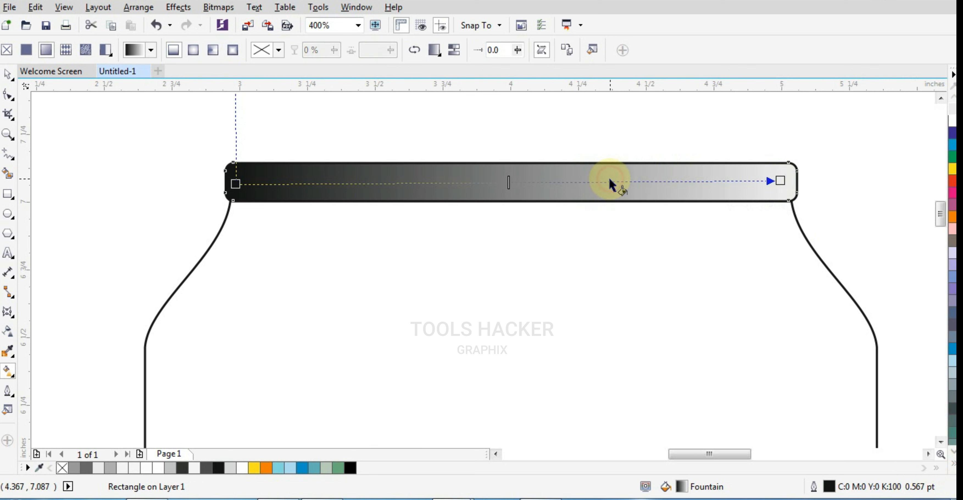
double_click(609, 181)
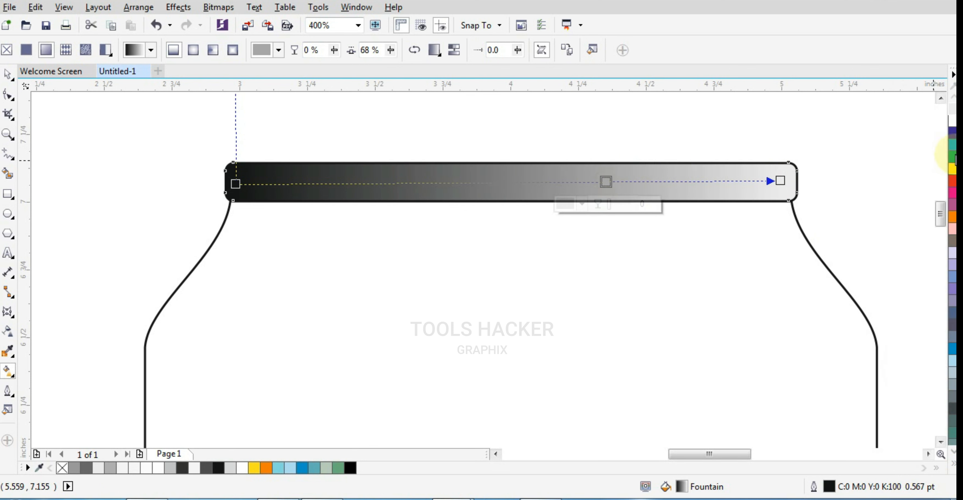
click(953, 131)
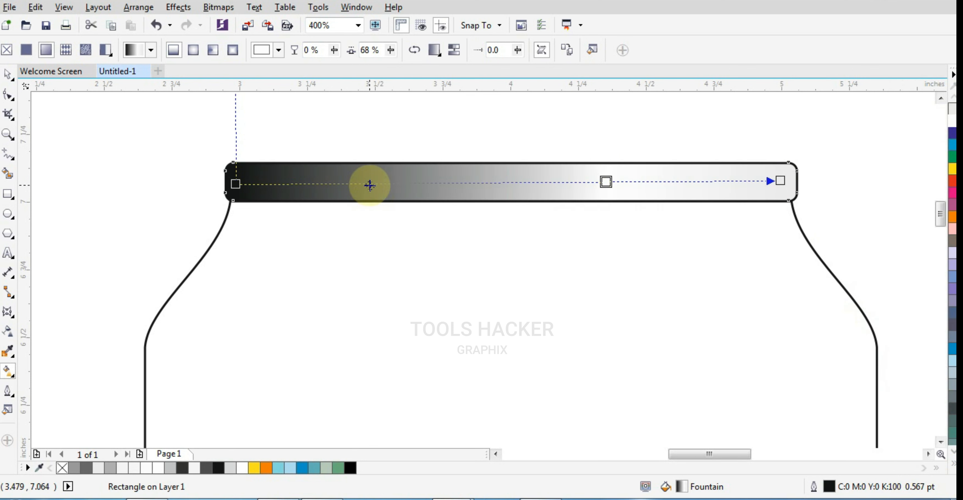
Add a colour stop at 24% in the rim's gradient and set its starting colour to light grey.
double_click(369, 184)
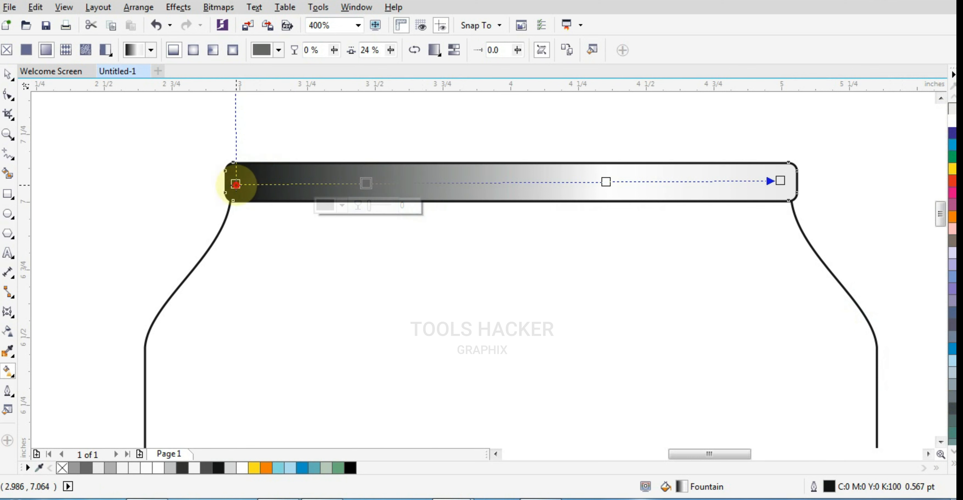
click(235, 184)
click(953, 110)
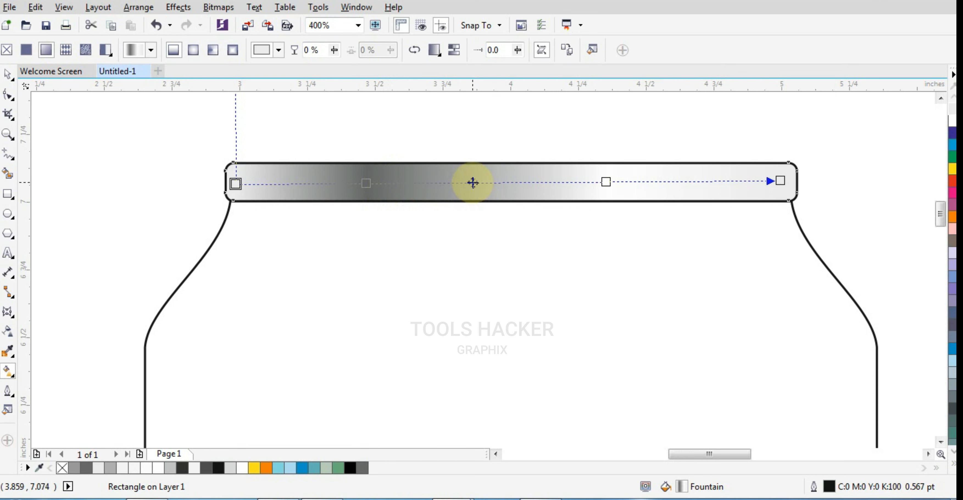
Add a colour stop at 50% in the rim's gradient, then shift the dark stop to 22% and make it white.
double_click(508, 182)
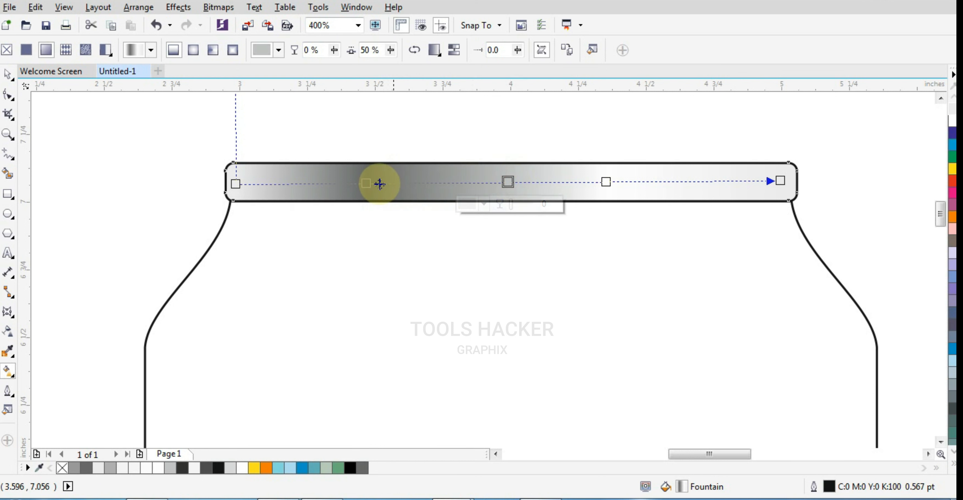
double_click(369, 184)
drag(369, 184, 355, 183)
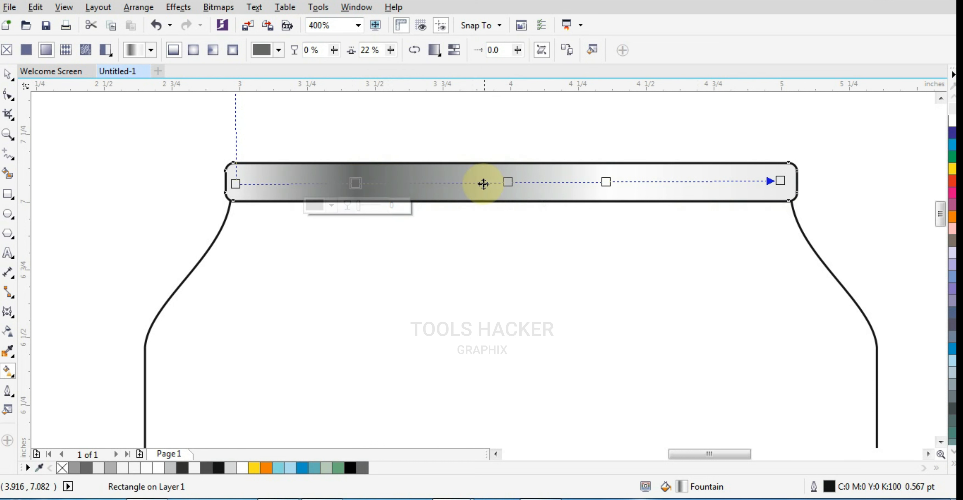
click(951, 122)
Add a colour stop at 17% in the rim's gradient and colour it medium grey.
double_click(335, 183)
drag(334, 183, 328, 183)
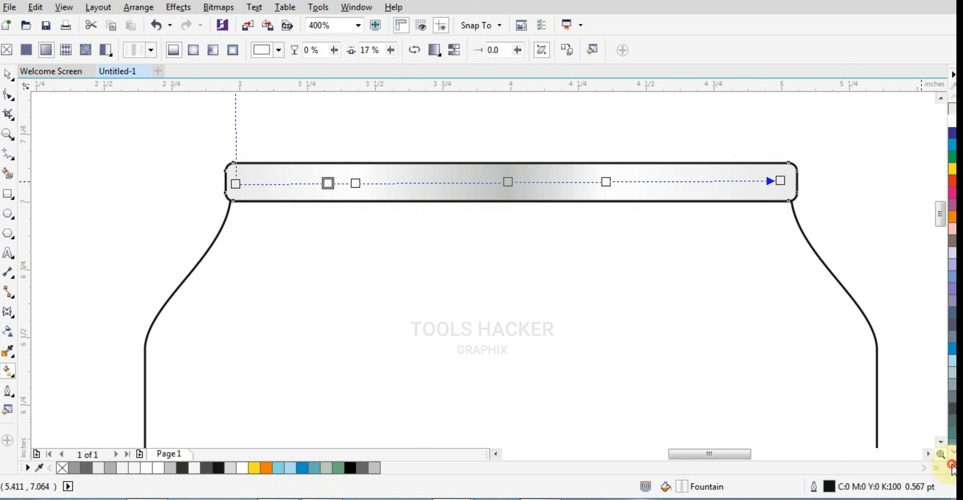
click(951, 465)
click(904, 157)
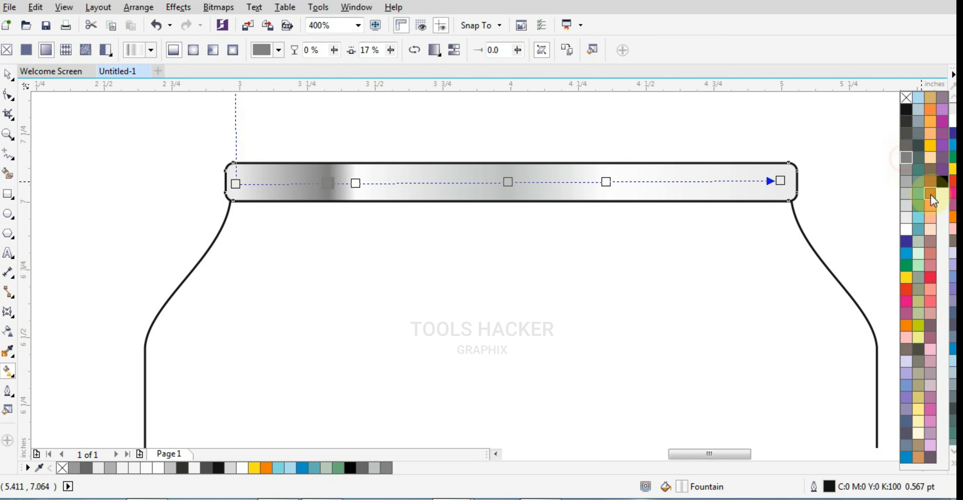
Shift the white stop beside the 17% grey stop further toward the middle, and colour the 50% stop dark grey.
click(355, 183)
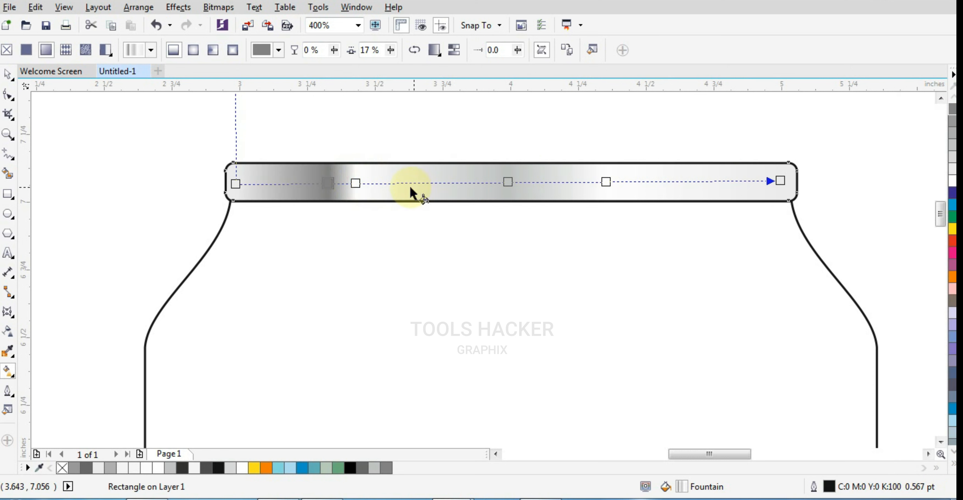
click(507, 182)
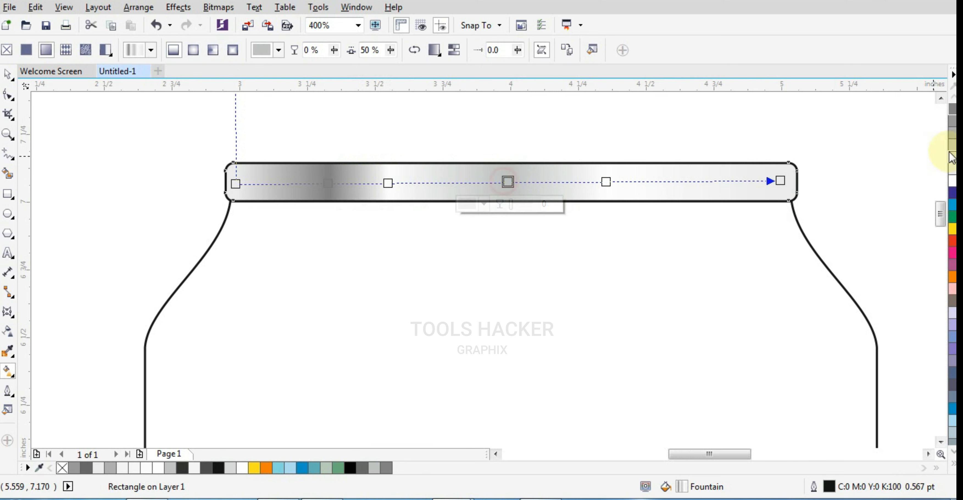
click(952, 109)
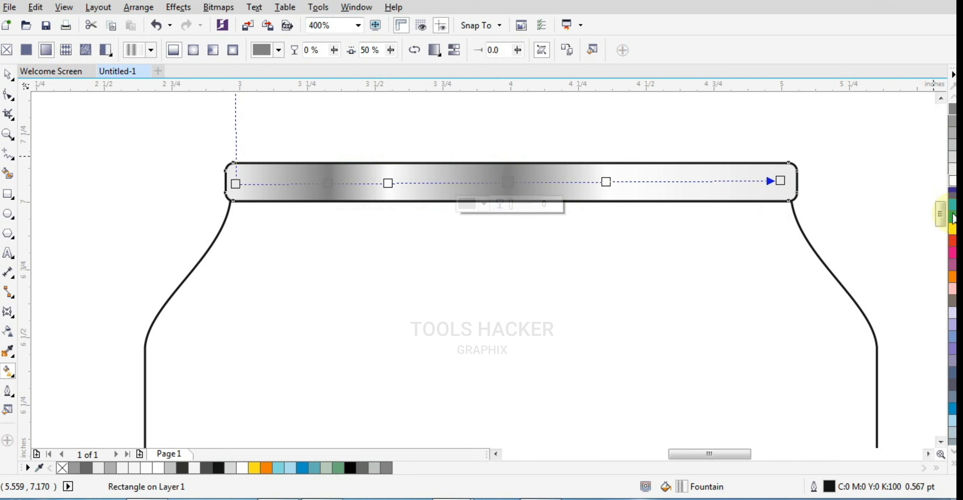
click(950, 464)
click(904, 148)
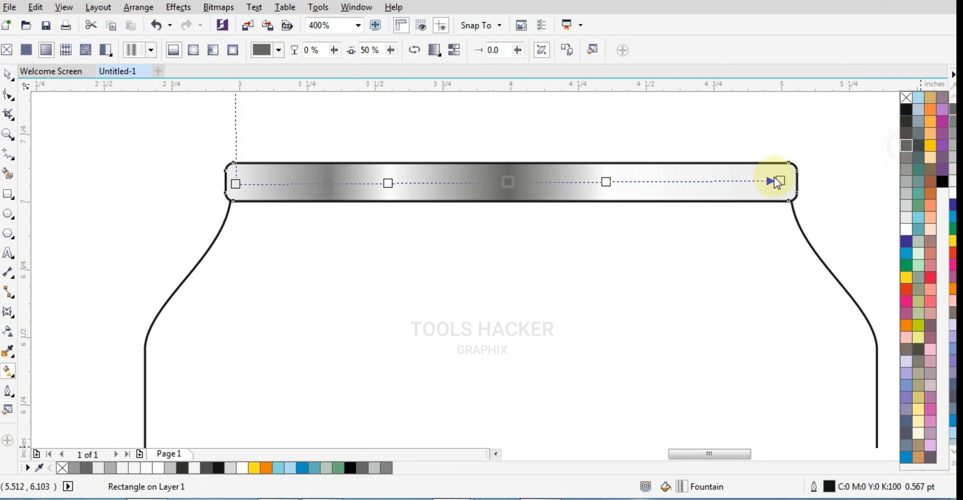
Move the white stop on the right half of the rim's gradient to 72%.
click(606, 182)
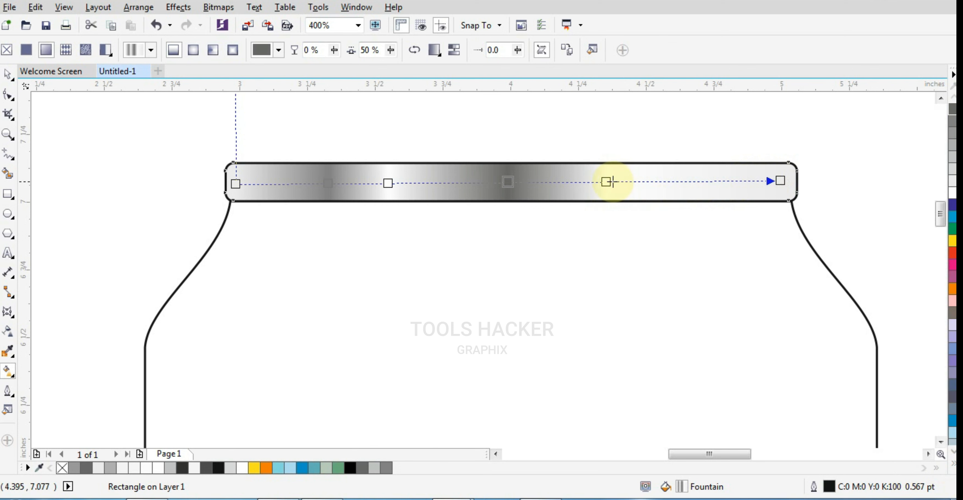
drag(621, 182, 626, 181)
scroll(485, 144, down, 2)
scroll(500, 154, up, 1)
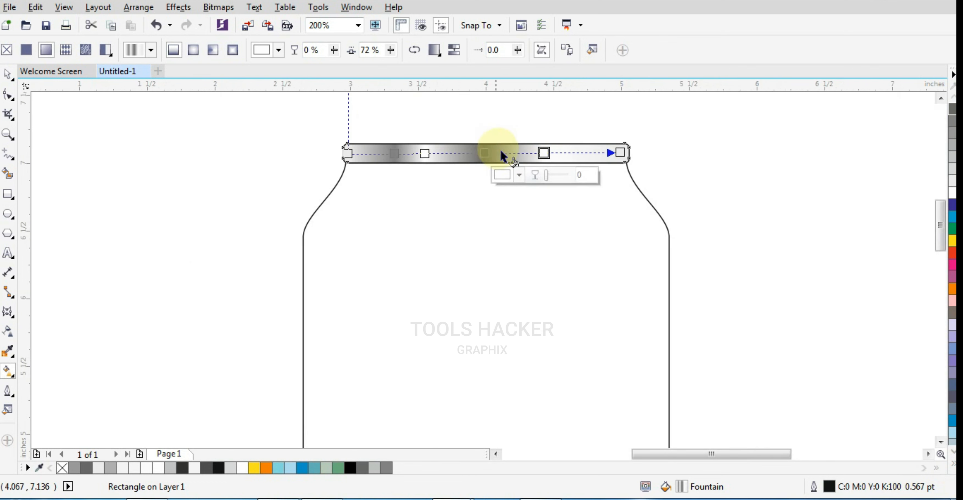
Remove the outline from the gradient-filled rim.
click(8, 74)
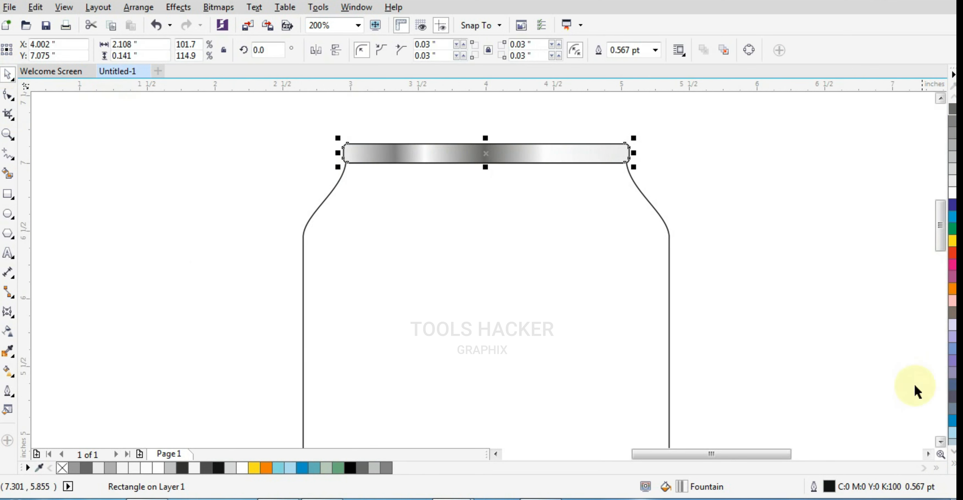
click(952, 464)
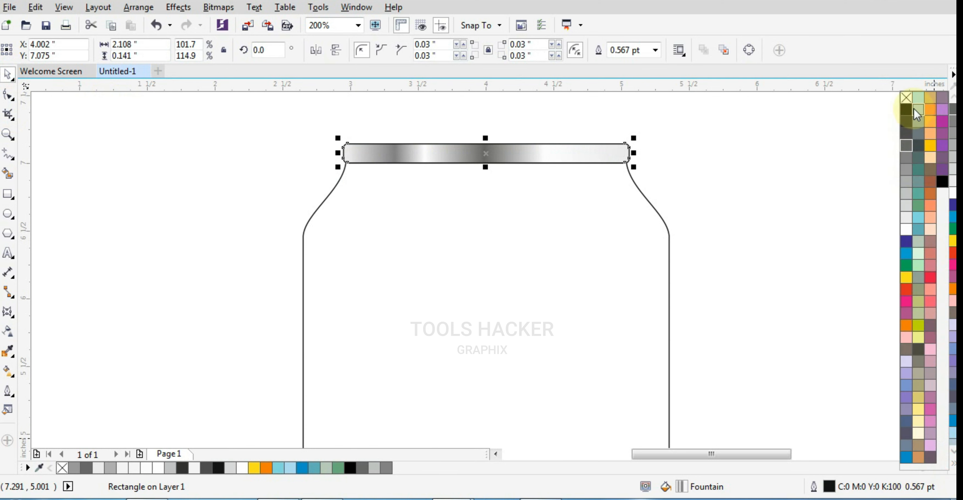
right_click(908, 100)
click(754, 171)
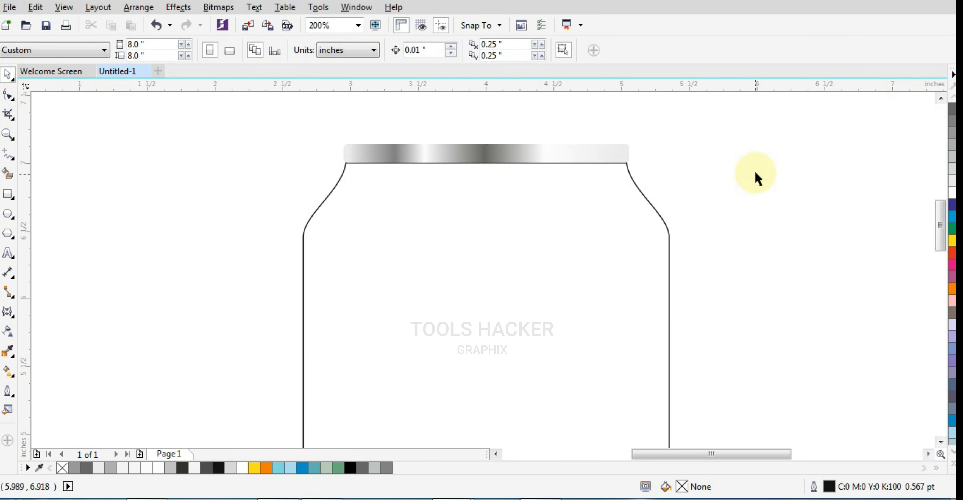
Fill the can body with solid black (C:100 M:100 Y:100 K:100).
click(621, 334)
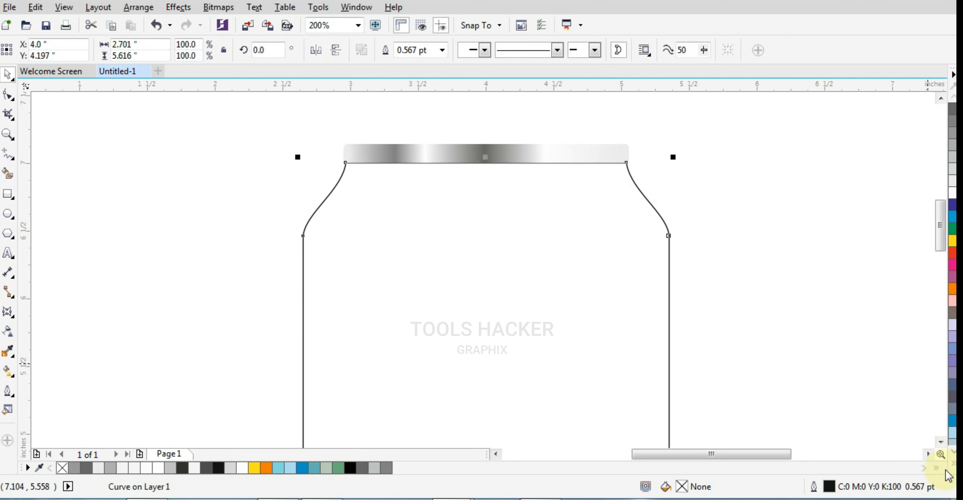
click(952, 464)
click(941, 183)
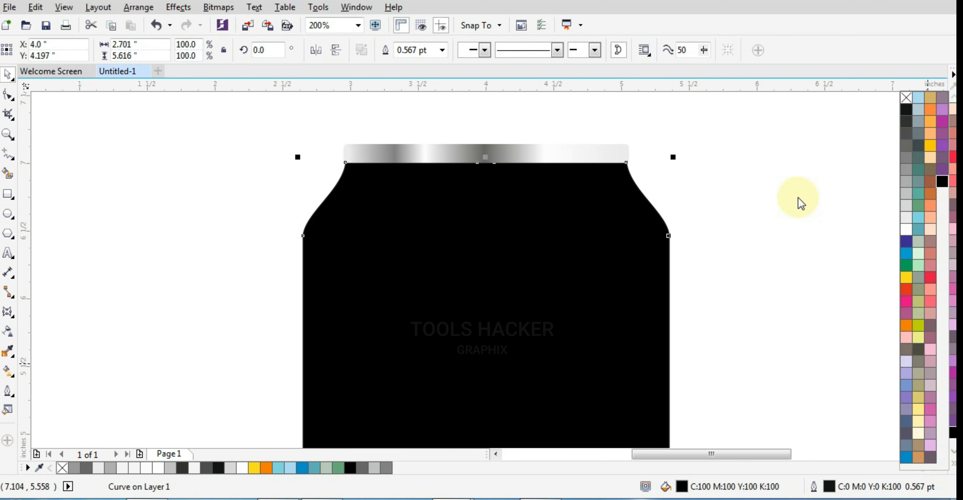
click(570, 260)
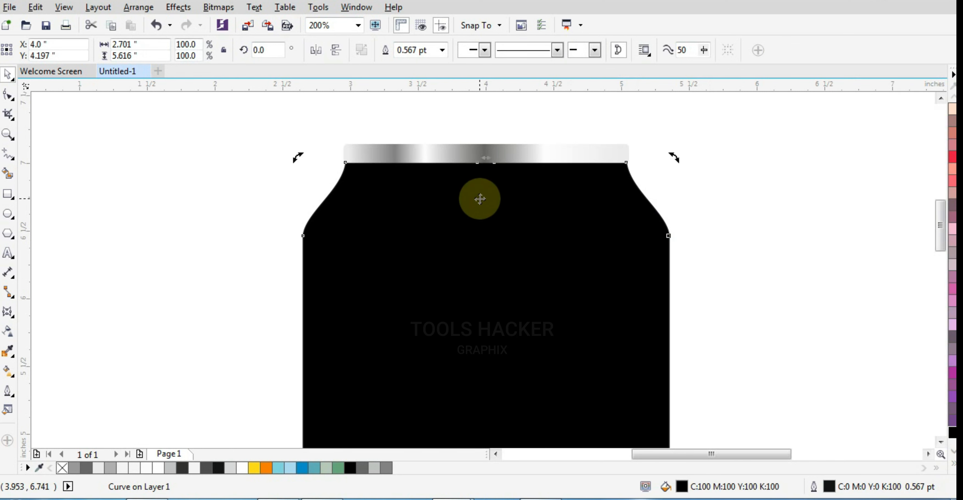
Make a copy of the can body narrowed symmetrically to about 2.449 inches, and nudge it down about 0.08 inches.
scroll(479, 198, down, 3)
click(533, 205)
scroll(511, 232, up, 1)
click(434, 259)
scroll(467, 261, down, 1)
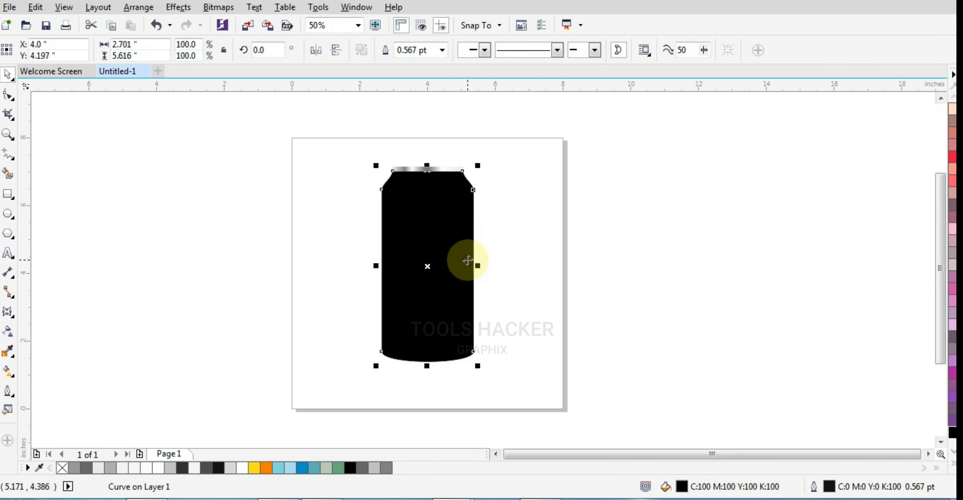
scroll(413, 191, up, 1)
scroll(456, 200, down, 1)
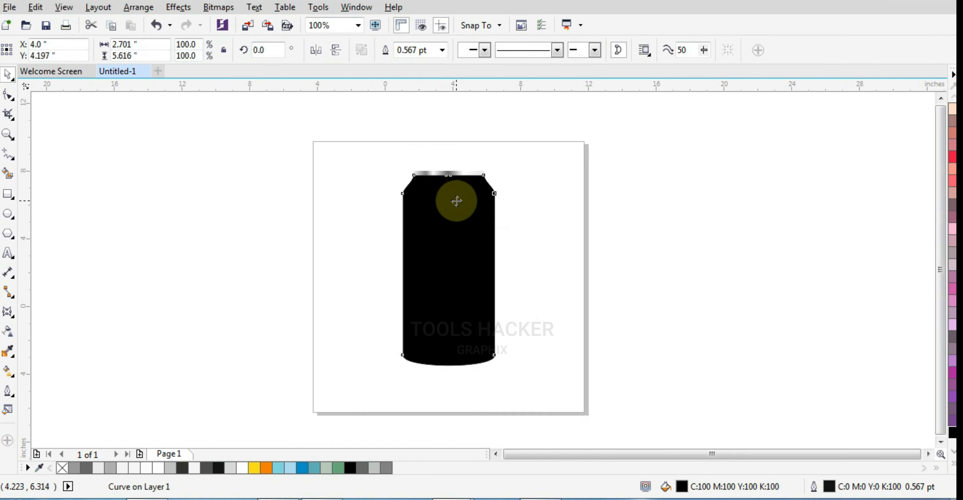
scroll(447, 241, up, 1)
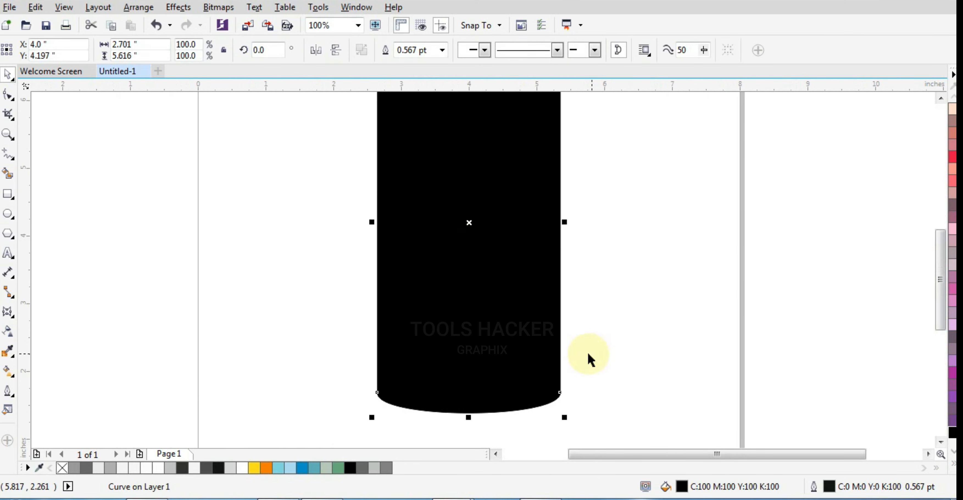
drag(373, 224, 390, 228)
scroll(437, 388, up, 1)
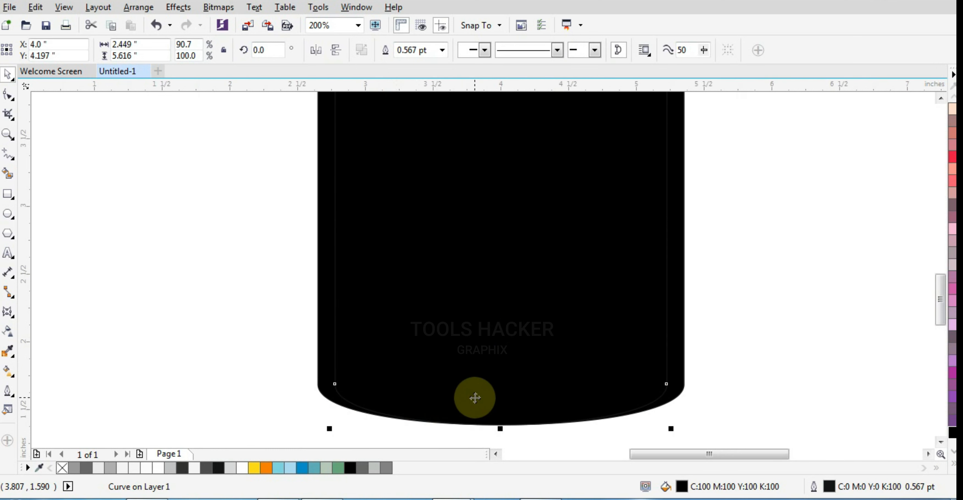
scroll(503, 399, down, 1)
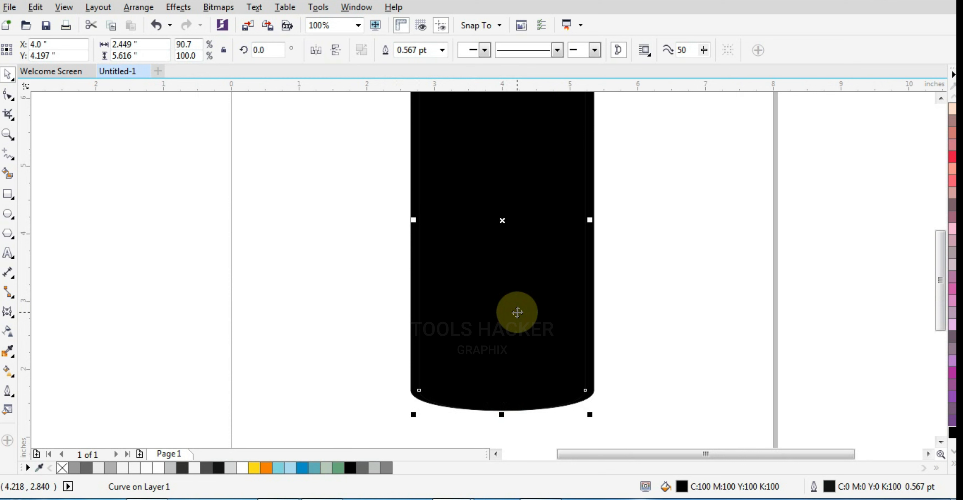
key(Down)
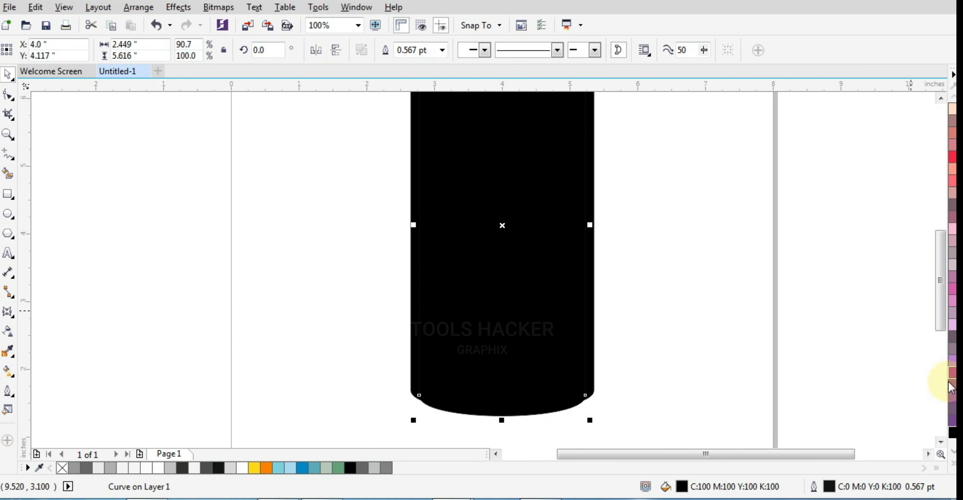
Fill the narrower body copy with purple (C:40 M:100 Y:0 K:0) and nudge it down to a Y position of 4.077 inches.
click(952, 372)
scroll(451, 430, up, 1)
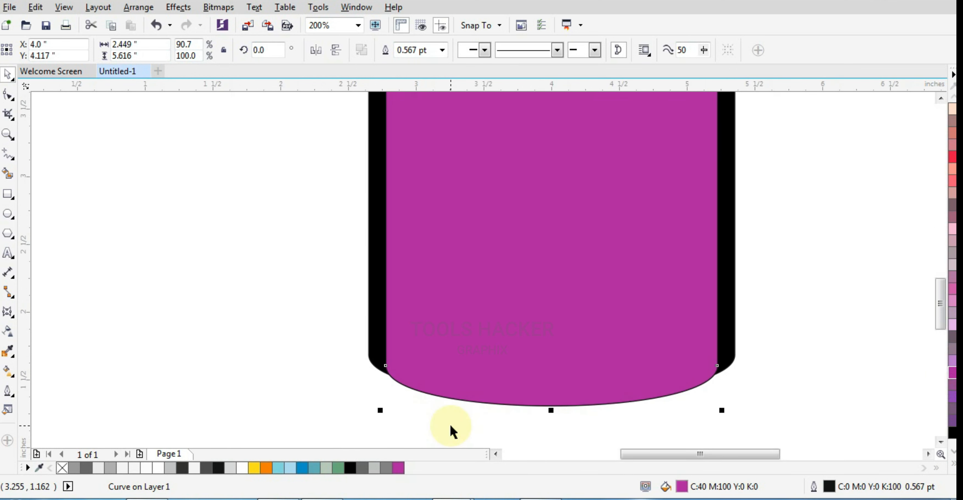
key(Down)
key(Down)
scroll(451, 430, down, 1)
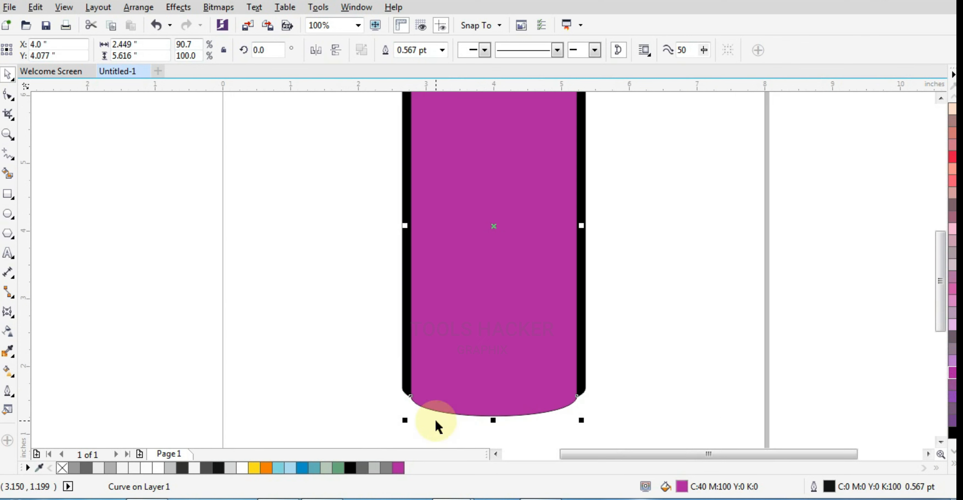
Shorten the purple copy from its top edge to about 5.227 inches high and send it behind the black can body.
scroll(527, 275, up, 1)
drag(631, 177, 622, 188)
scroll(617, 205, down, 2)
scroll(565, 176, up, 1)
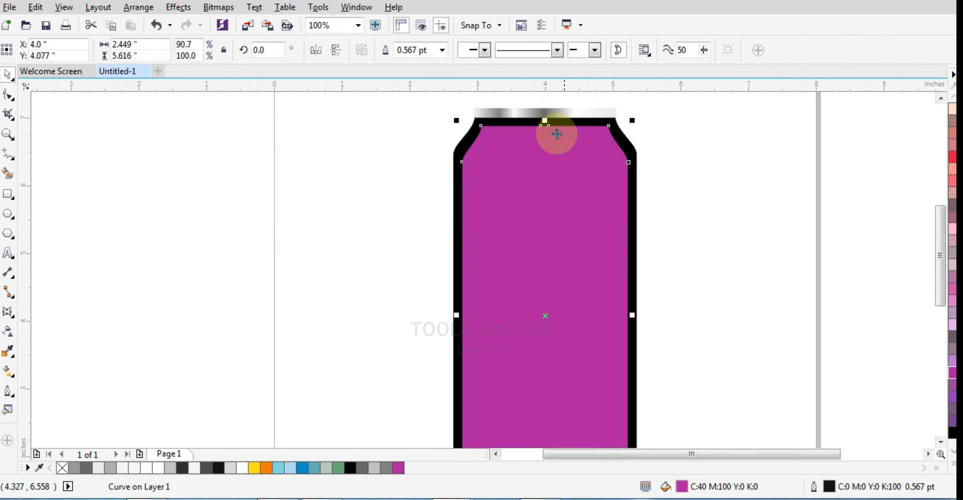
drag(544, 120, 544, 147)
scroll(539, 149, down, 1)
scroll(542, 260, up, 2)
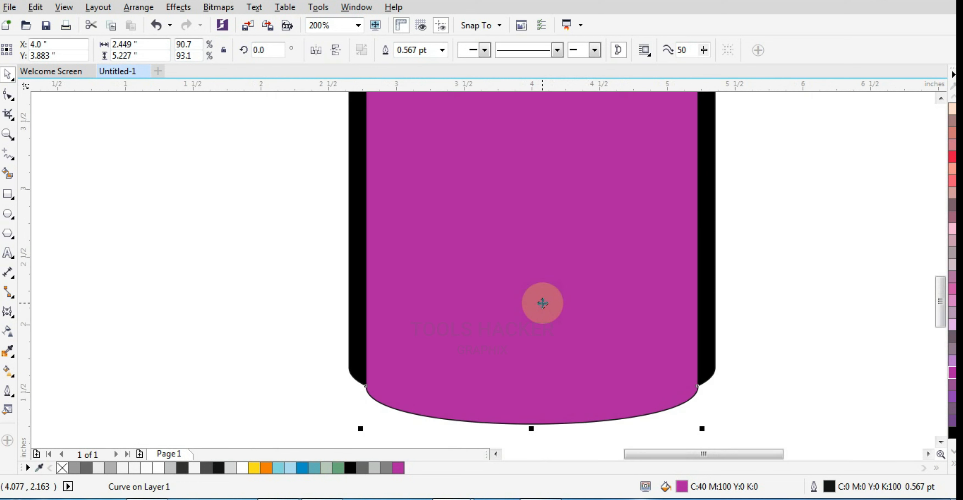
key(shift+Page_Down)
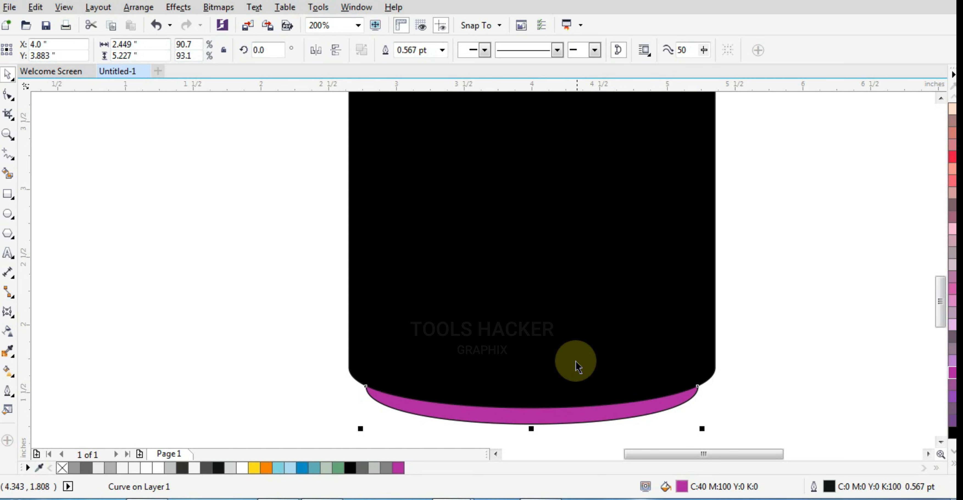
Nudge the purple base shape up 0.03 inches to a Y position of 3.913 inches.
scroll(580, 394, up, 1)
scroll(583, 398, down, 1)
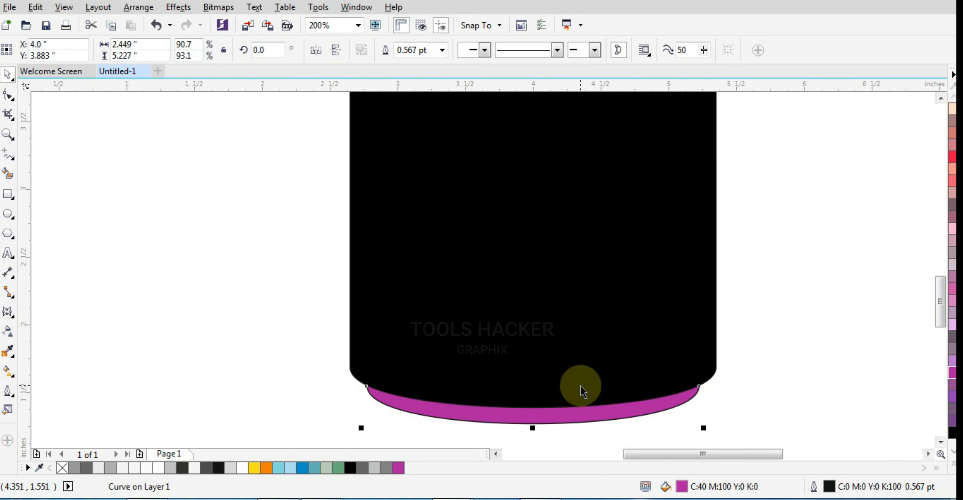
key(Up)
key(Up)
key(Up)
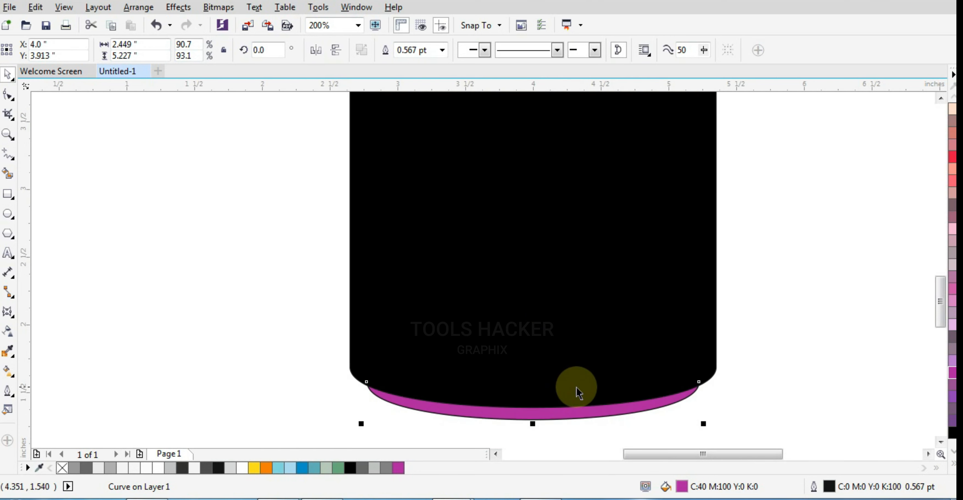
Copy the metallic fountain fill from the can's top rim onto the purple base shape.
scroll(578, 392, down, 2)
scroll(592, 263, up, 1)
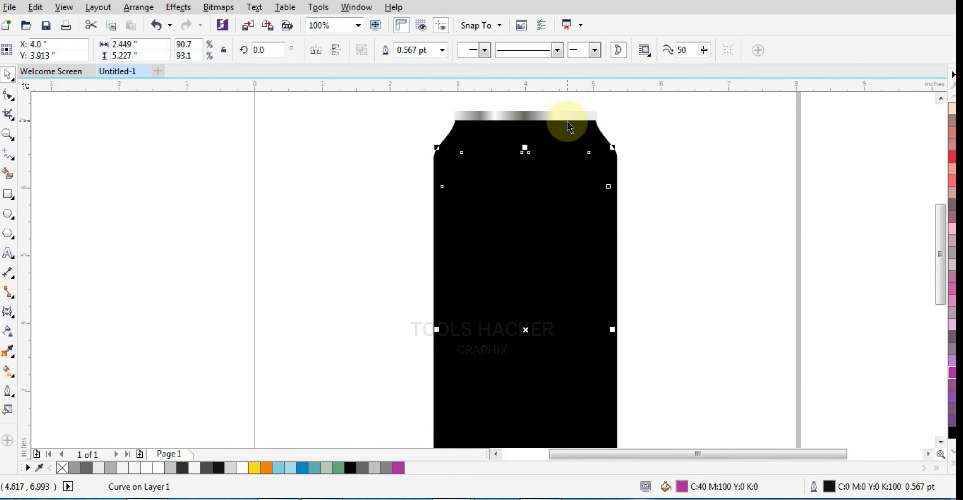
click(567, 119)
scroll(547, 404, down, 2)
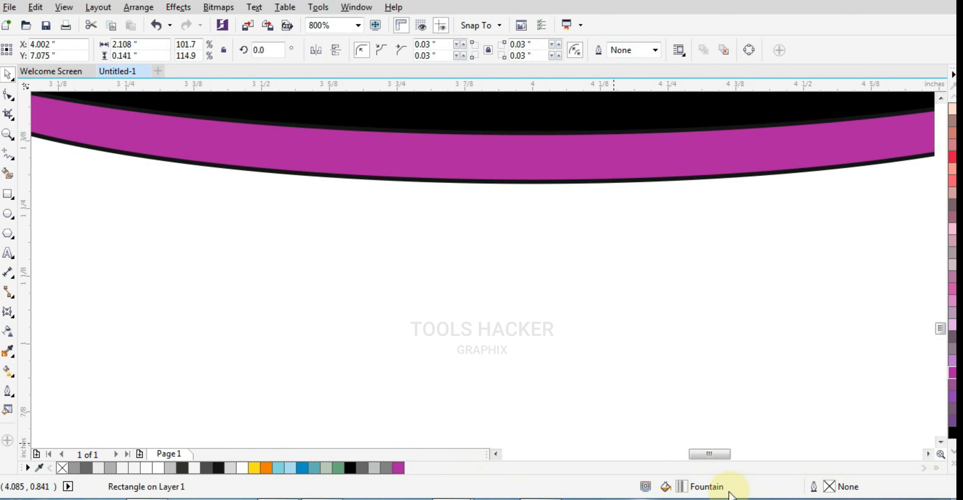
click(616, 242)
scroll(609, 271, down, 1)
click(619, 233)
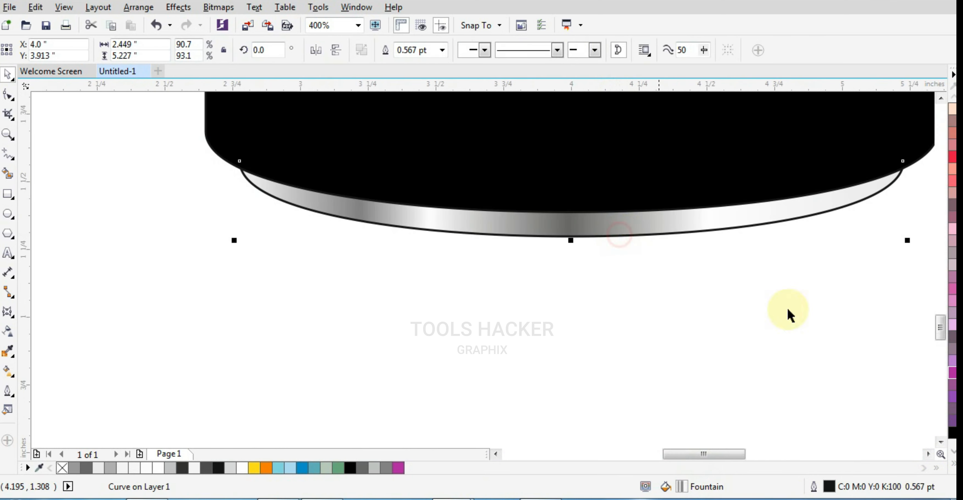
Remove the outline from the metallic base shape and deselect it.
click(952, 468)
right_click(905, 95)
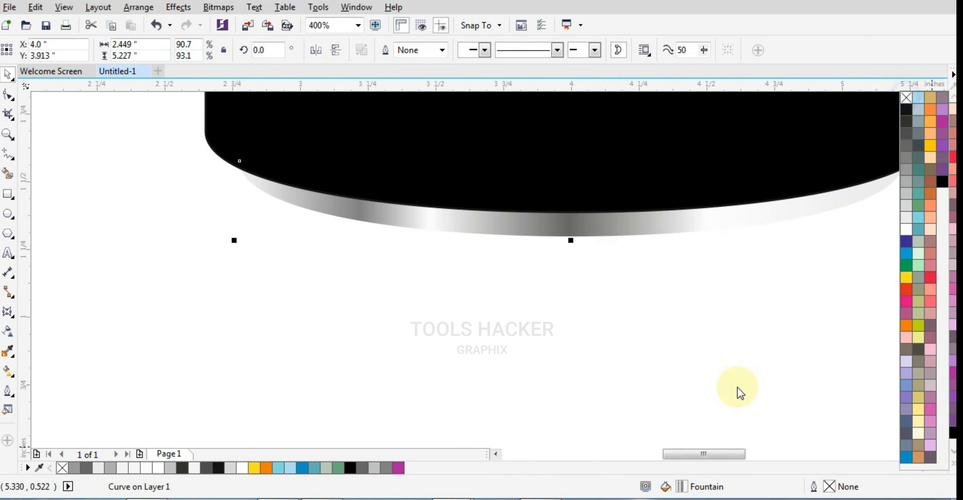
scroll(579, 377, down, 2)
click(637, 376)
scroll(628, 299, down, 1)
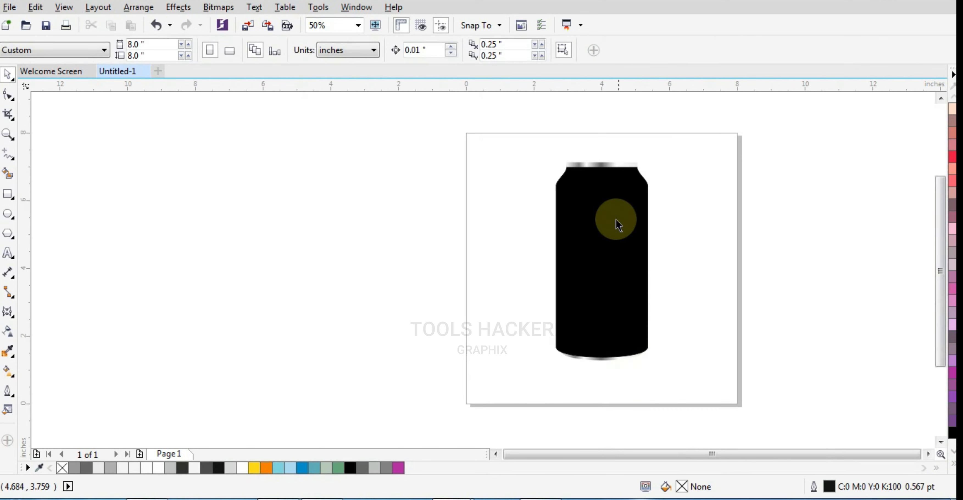
Duplicate the black can body in place and narrow the copy symmetrically to about 1.889 inches wide.
scroll(617, 221, up, 1)
click(616, 217)
click(703, 197)
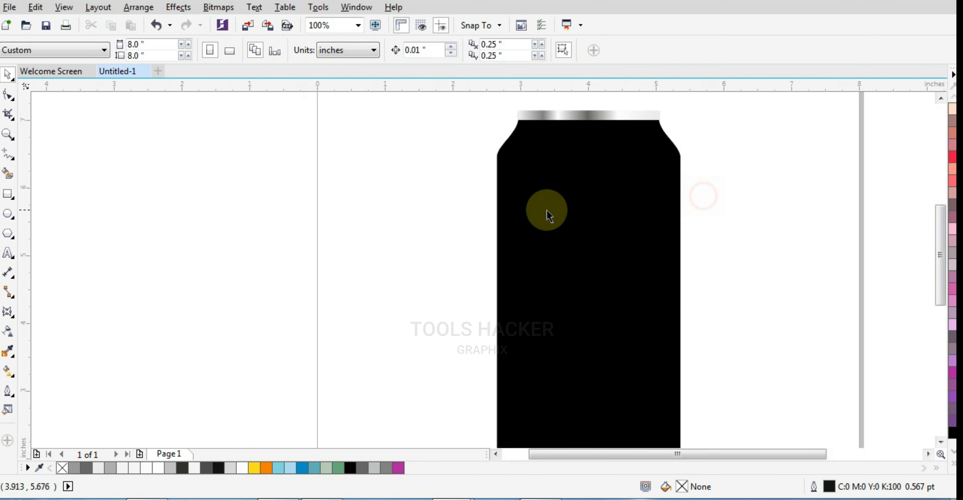
drag(528, 211, 621, 233)
key(ctrl+z)
key(KP_Add)
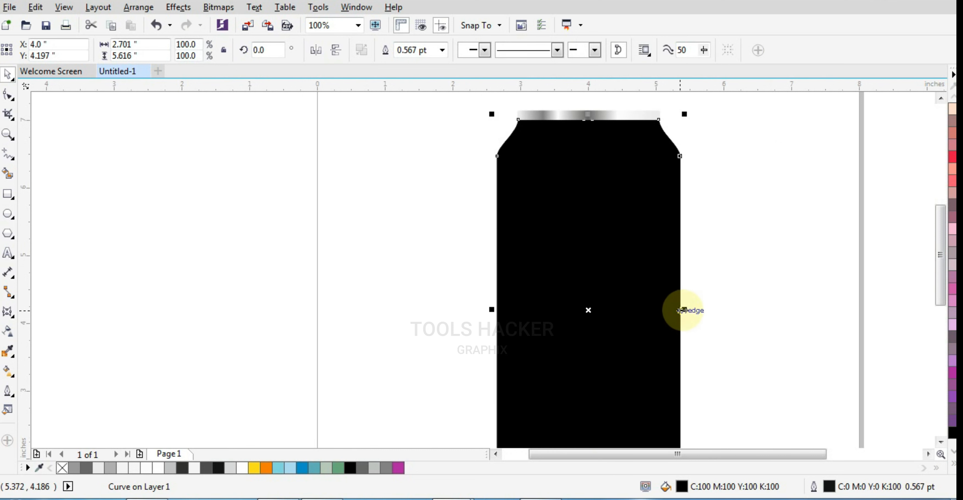
drag(684, 310, 654, 317)
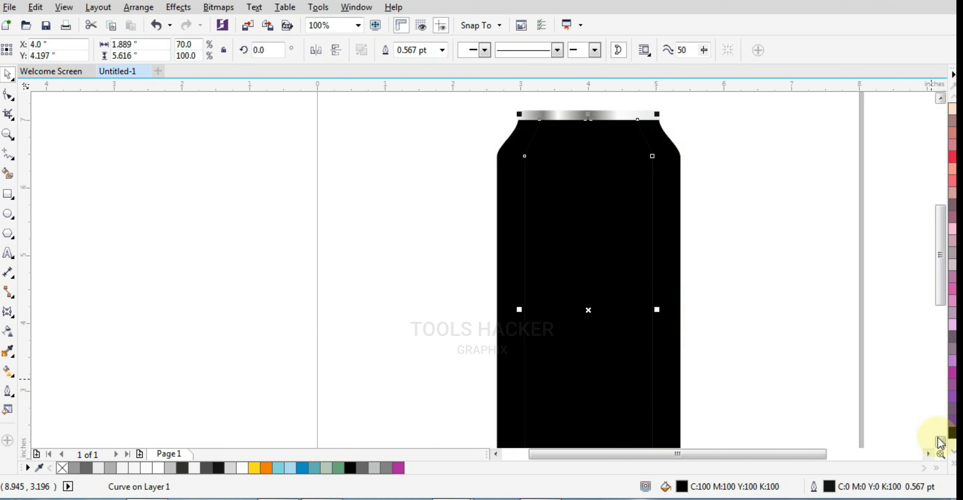
Fill the narrowed body copy with white (C:0 M:0 Y:0 K:0).
click(946, 447)
click(904, 232)
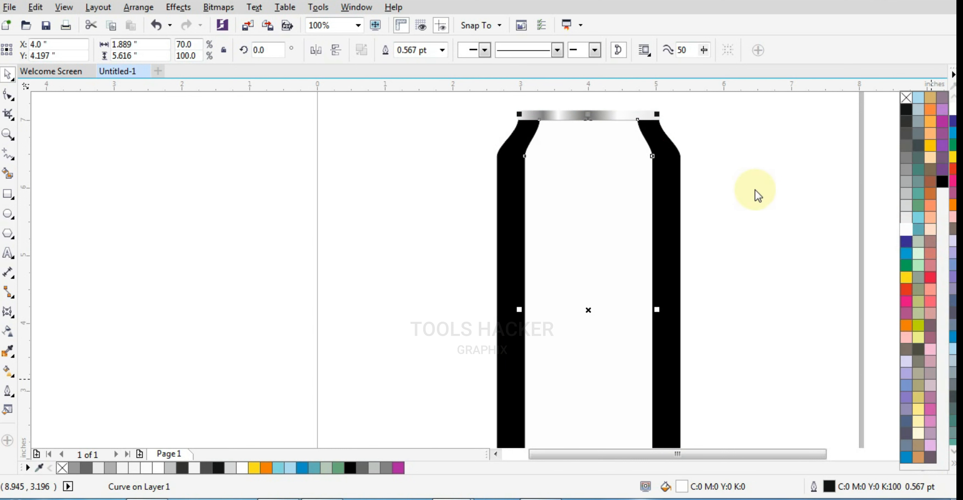
Draw a rectangle about 2.146 by 7.771 inches covering the right part of the white shape and extending past the can's height.
scroll(490, 213, down, 1)
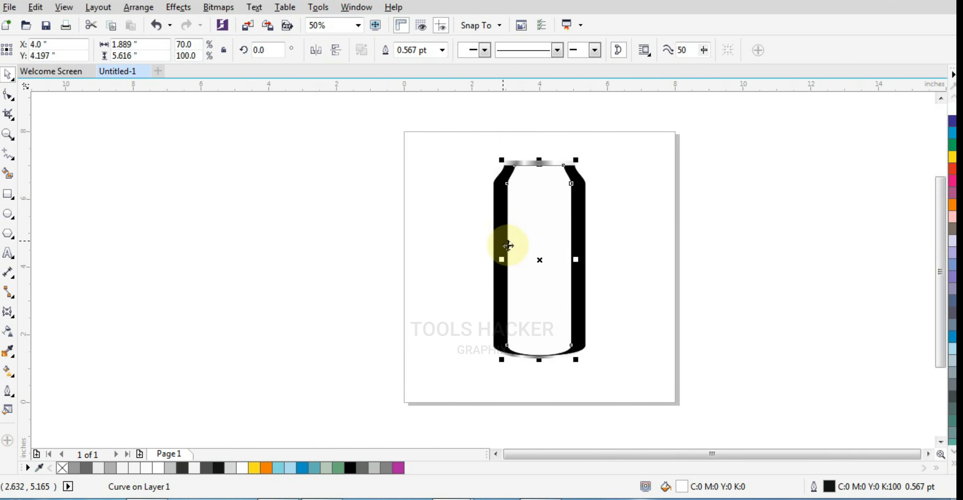
click(7, 193)
drag(608, 140, 535, 402)
scroll(516, 262, up, 1)
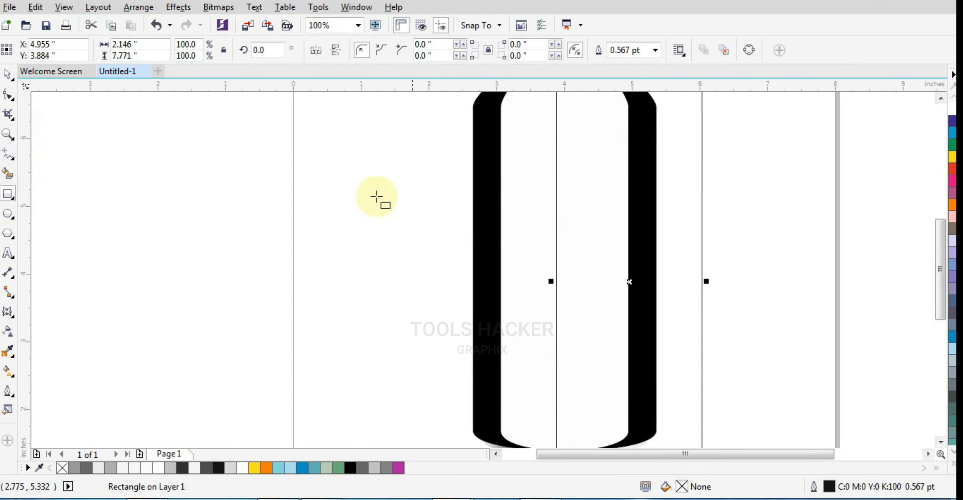
Trim the white shape with the rectangle and delete the rectangle, leaving a white strip on the can's left side.
click(7, 74)
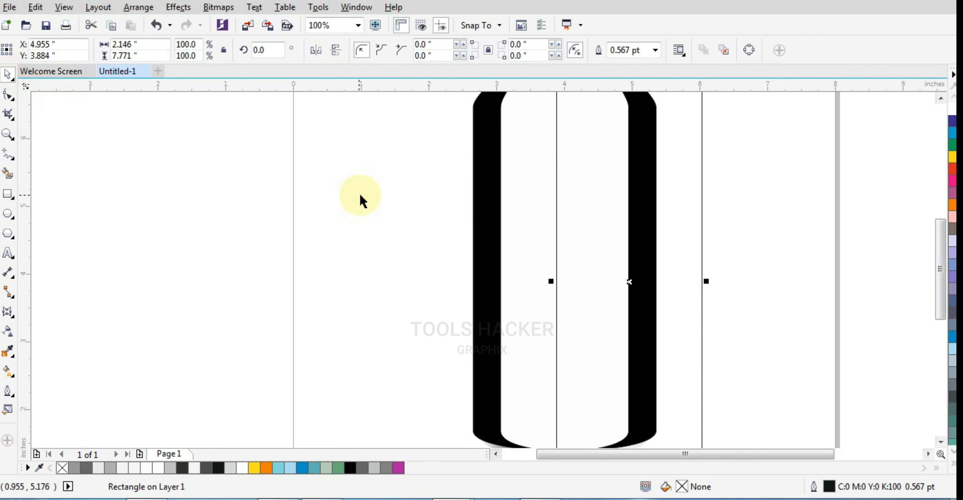
shift+click(507, 215)
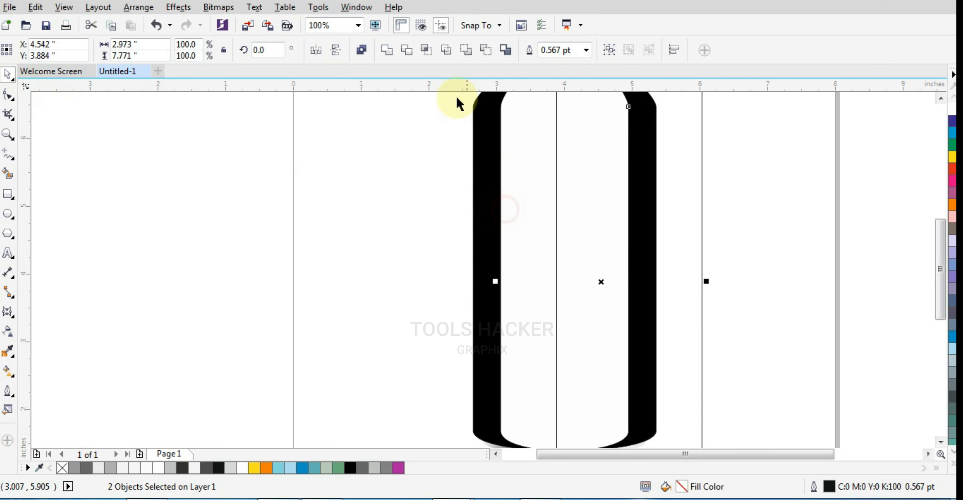
click(406, 52)
click(660, 288)
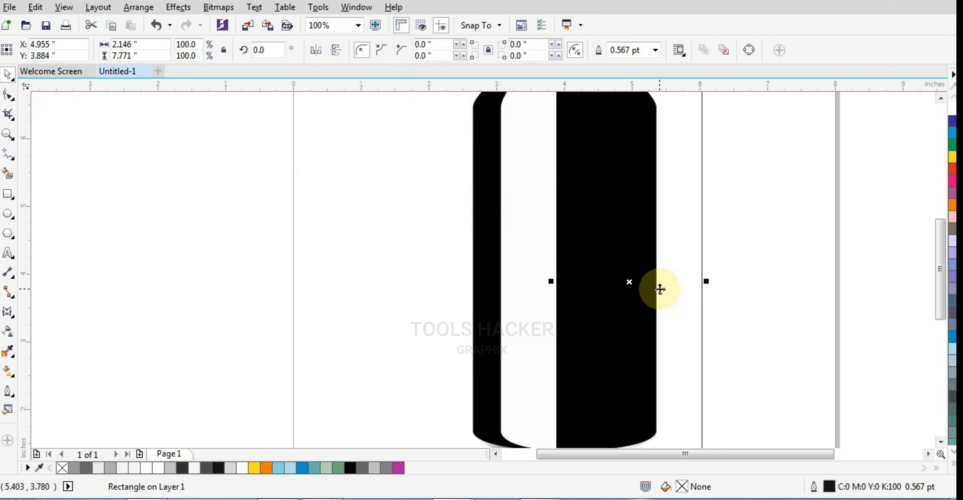
key(Delete)
scroll(636, 313, down, 1)
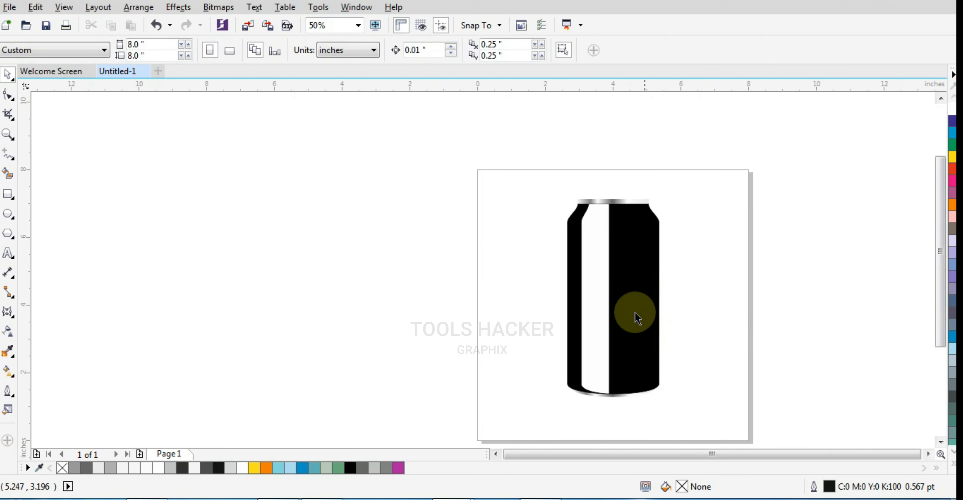
Apply a horizontal linear transparency to the white strip, fading from opaque at its left edge to fully transparent at its right edge.
click(599, 272)
scroll(600, 272, up, 1)
scroll(576, 279, down, 1)
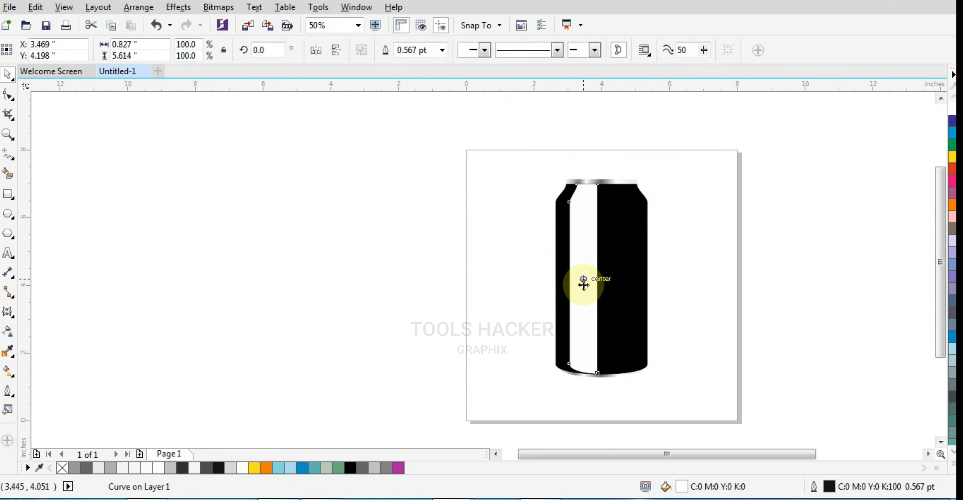
scroll(583, 282, up, 1)
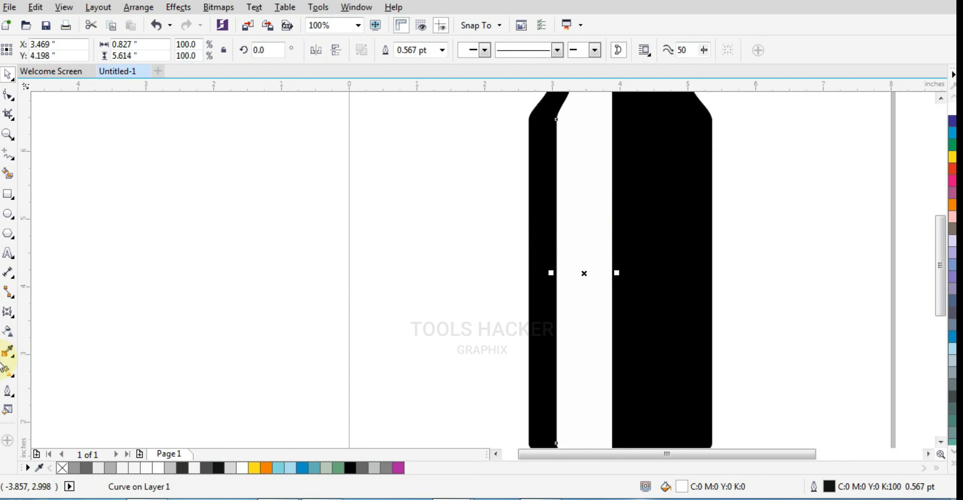
click(6, 333)
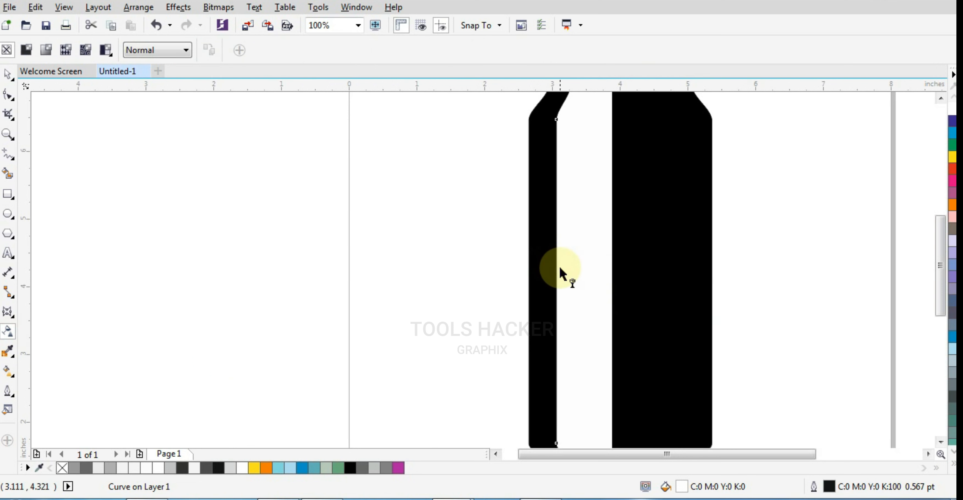
drag(562, 269, 612, 269)
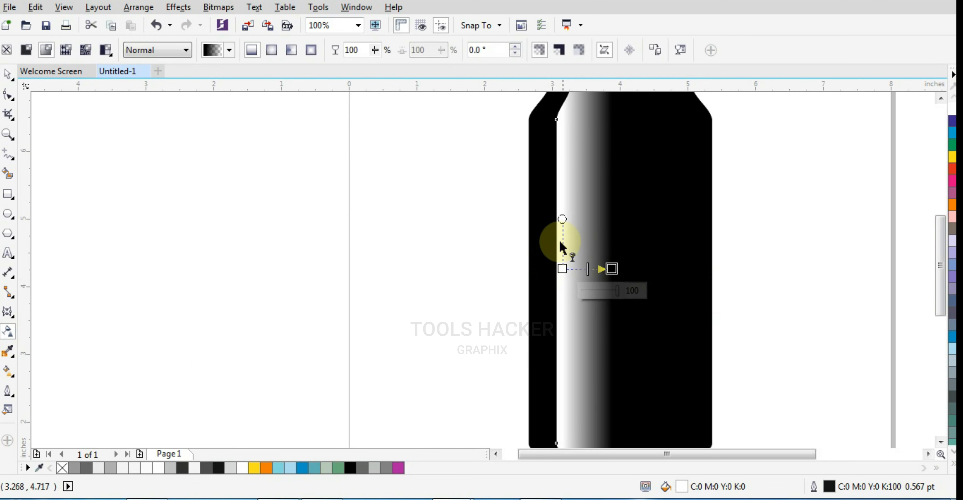
scroll(562, 254, down, 1)
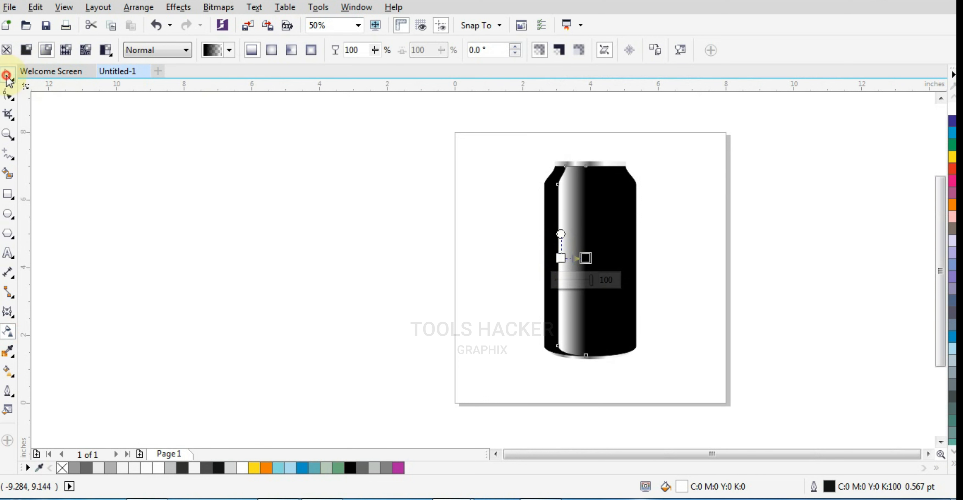
Convert the faded white strip to a 300 dpi RGB Color (24-bit) bitmap with anti-aliasing and a transparent background.
click(7, 74)
scroll(593, 254, up, 1)
key(alt+b)
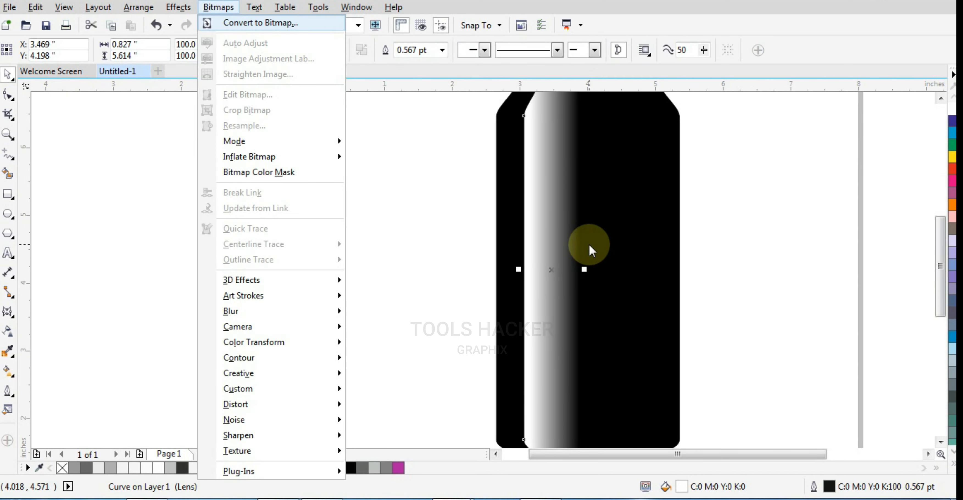
key(Return)
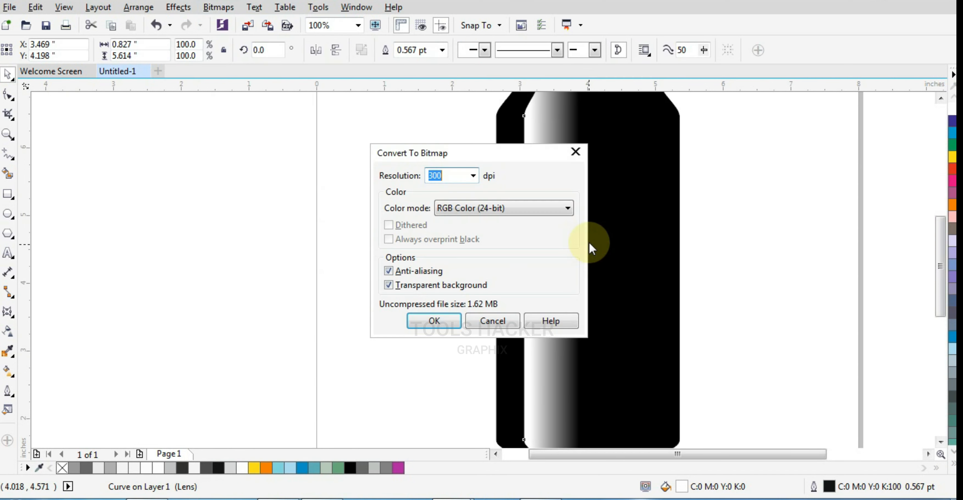
click(450, 322)
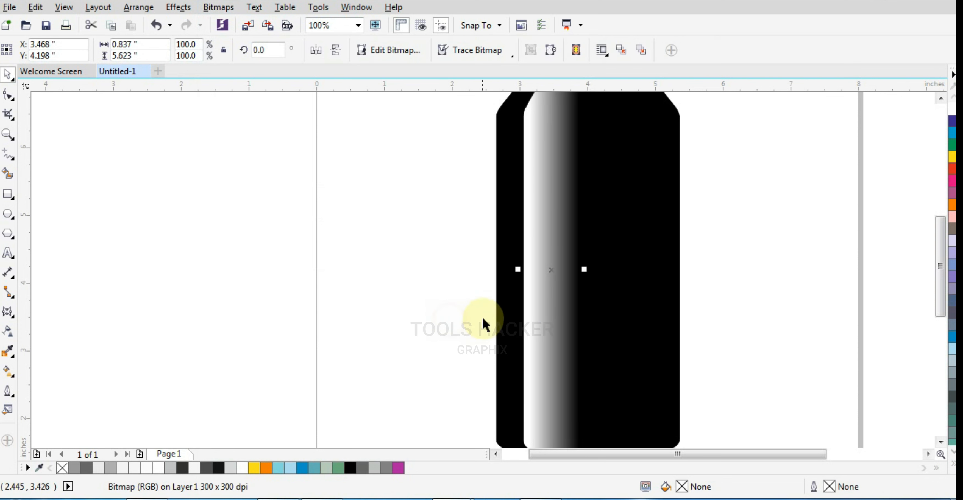
Apply a Gaussian Blur with a radius of 35 pixels to the highlight bitmap.
click(218, 7)
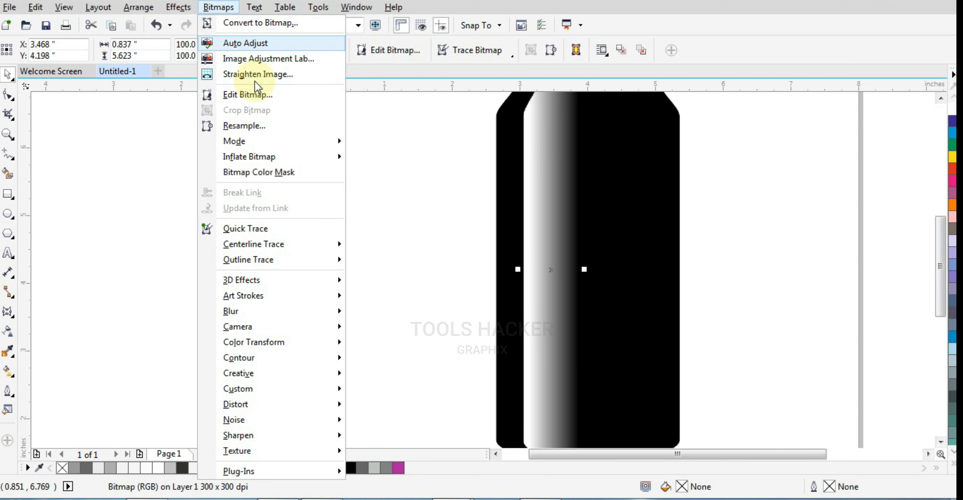
mouse_move(255, 314)
click(372, 324)
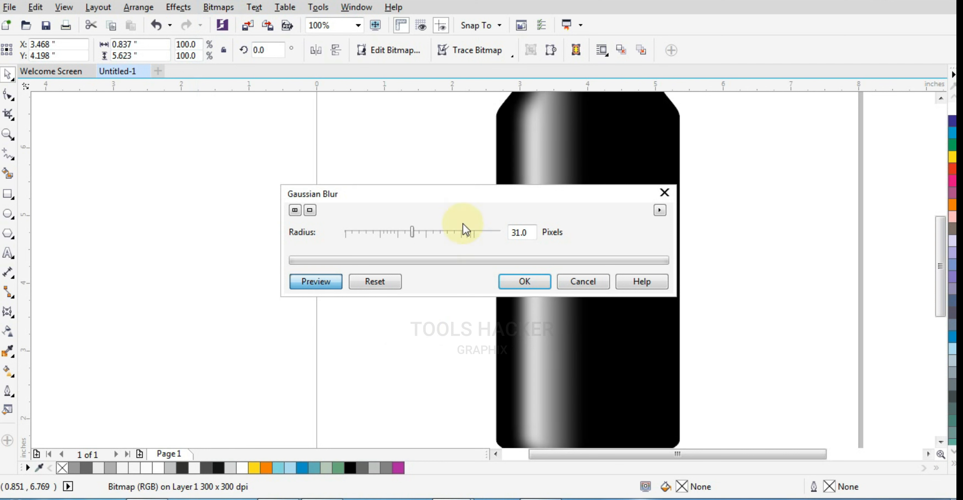
drag(449, 198, 441, 273)
drag(419, 318, 422, 318)
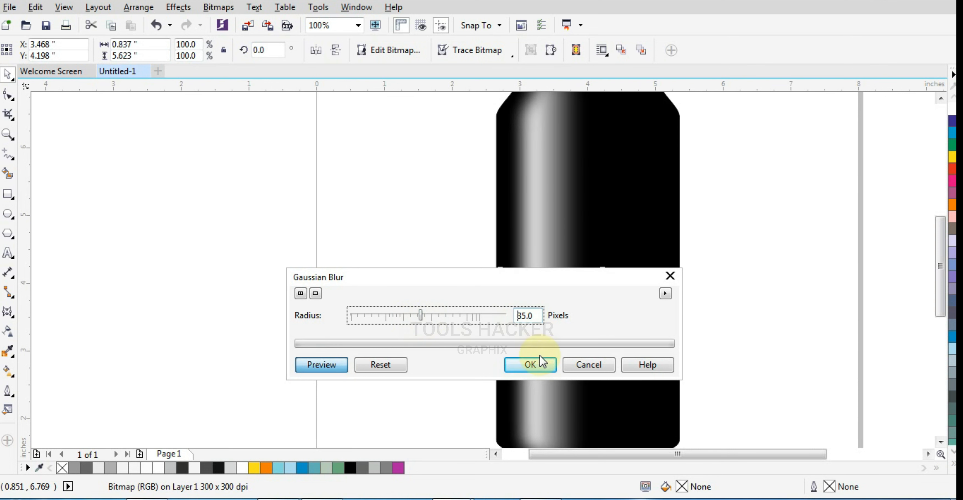
click(533, 364)
click(324, 201)
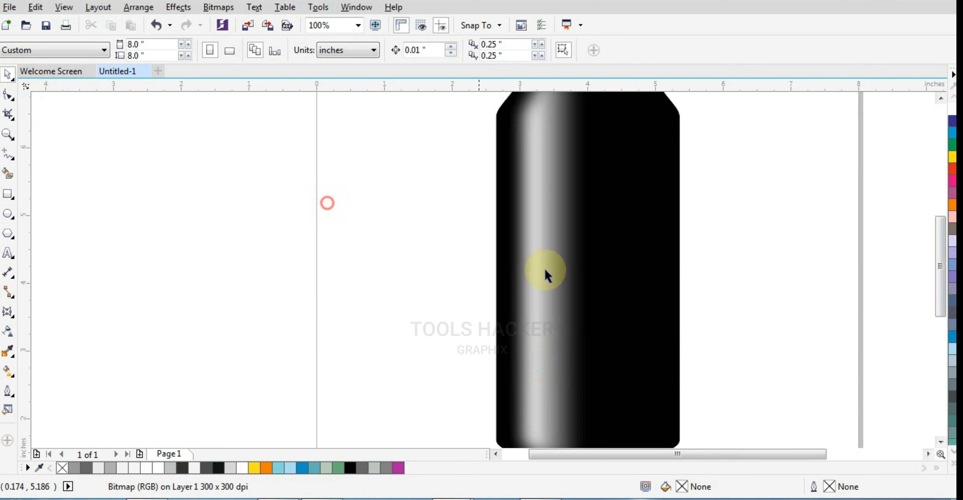
Make a horizontally mirrored copy of the blurred highlight on the can's right side.
scroll(576, 275, down, 1)
click(570, 268)
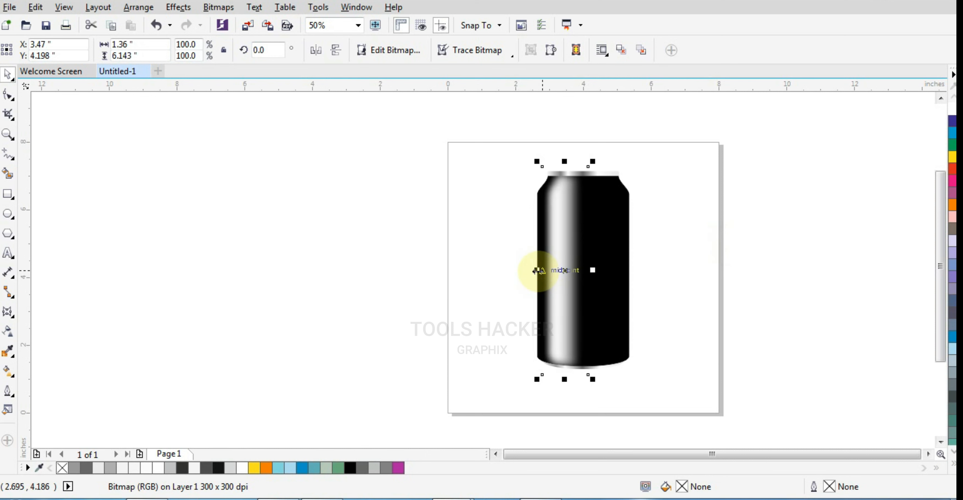
drag(538, 271, 651, 264)
Nudge the mirrored highlight left to an X position of 4.717 inches.
key(Left)
key(Left)
key(Left)
key(Left)
key(Left)
key(Left)
key(Left)
key(Left)
key(Left)
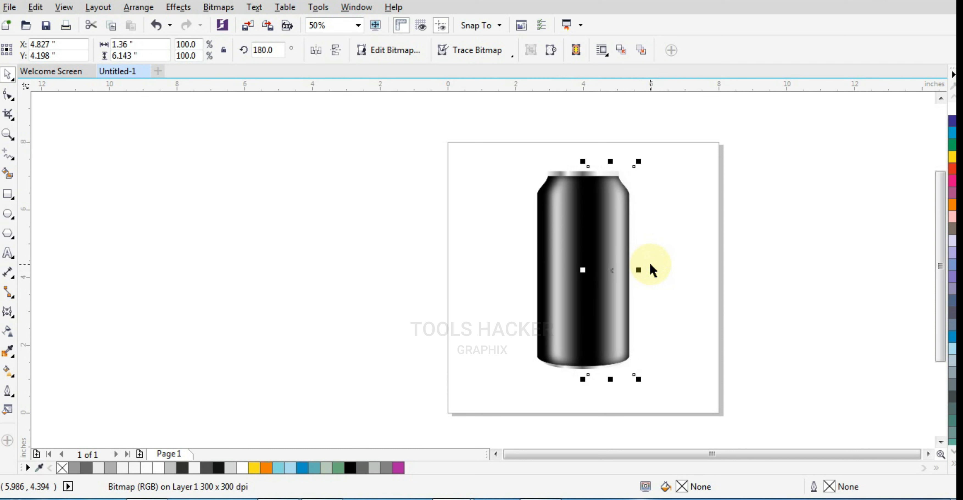
key(Left)
key(Left)
key(Left)
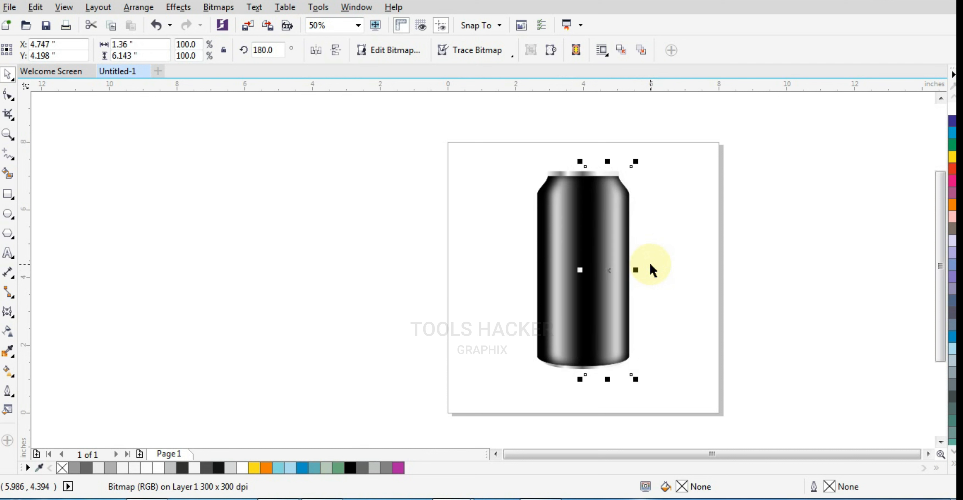
key(Left)
key(Left)
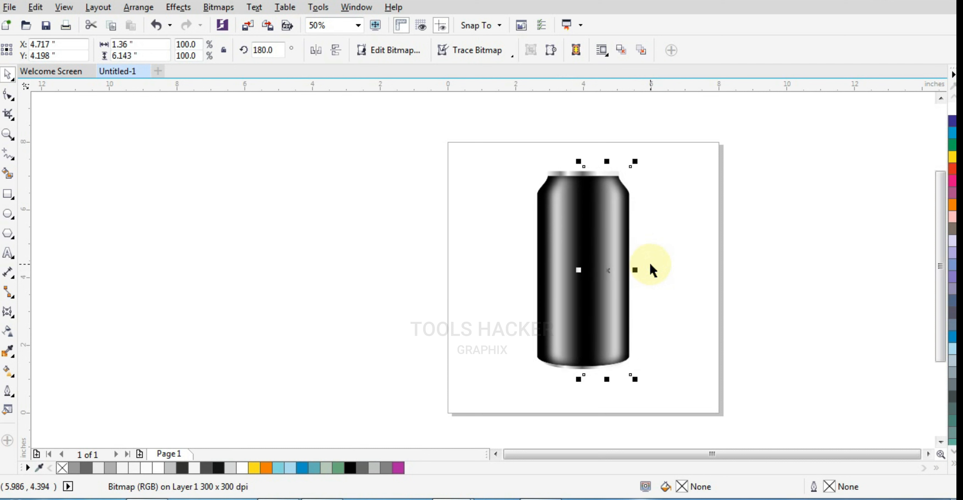
scroll(570, 253, up, 1)
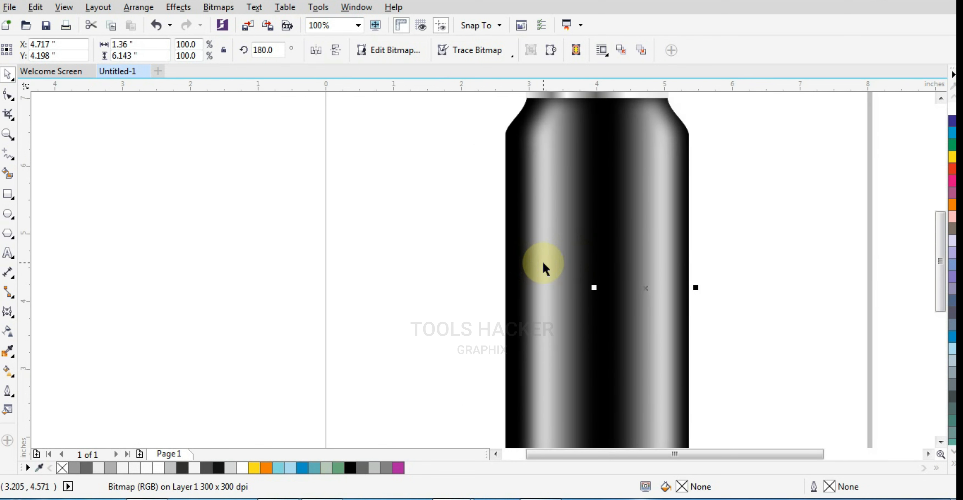
scroll(531, 264, down, 1)
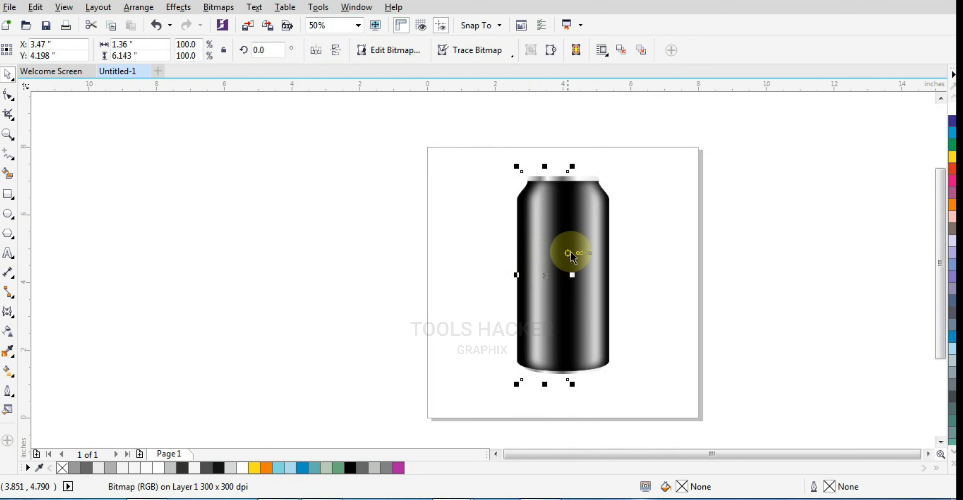
Apply a uniform transparency of 40 to both blurred highlight bitmaps.
shift+click(537, 245)
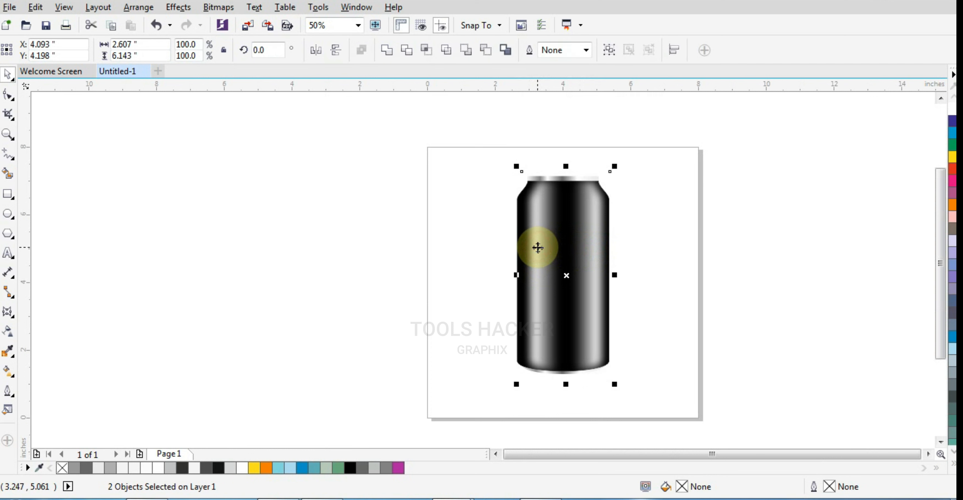
click(463, 237)
click(541, 235)
click(590, 236)
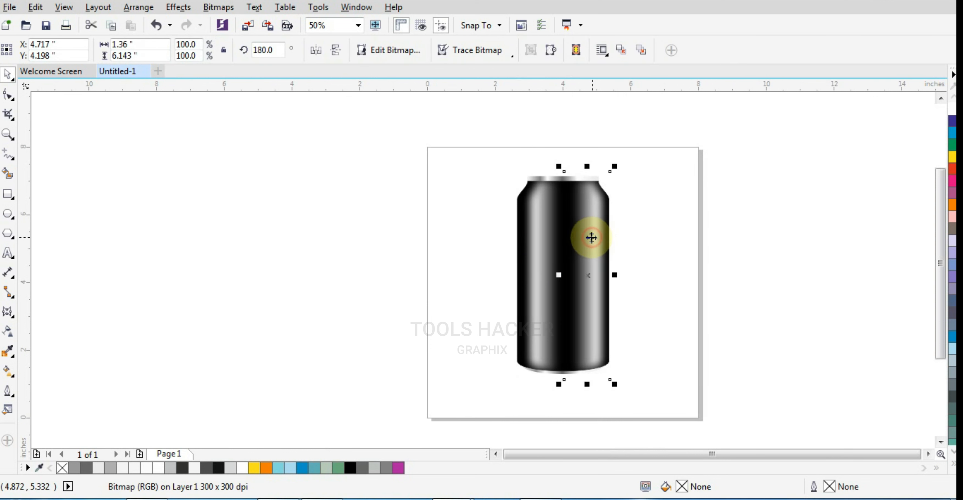
shift+click(538, 246)
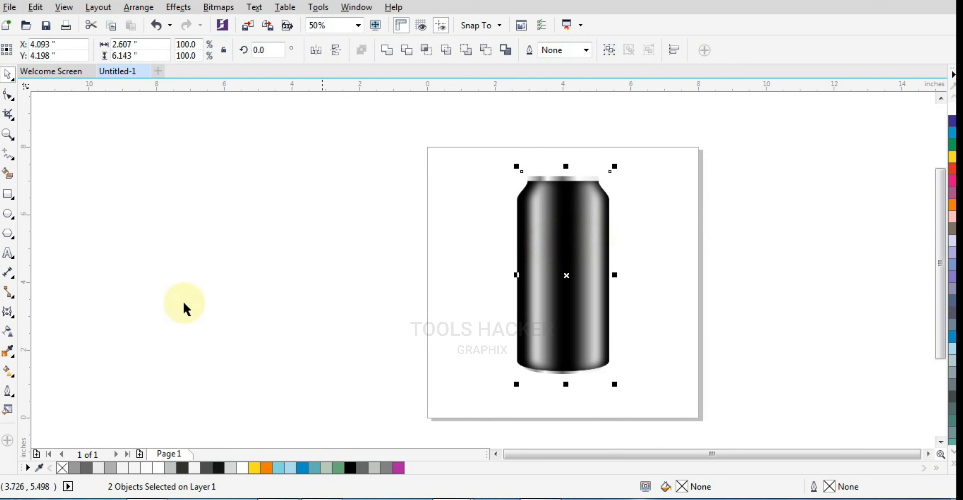
click(7, 333)
click(32, 52)
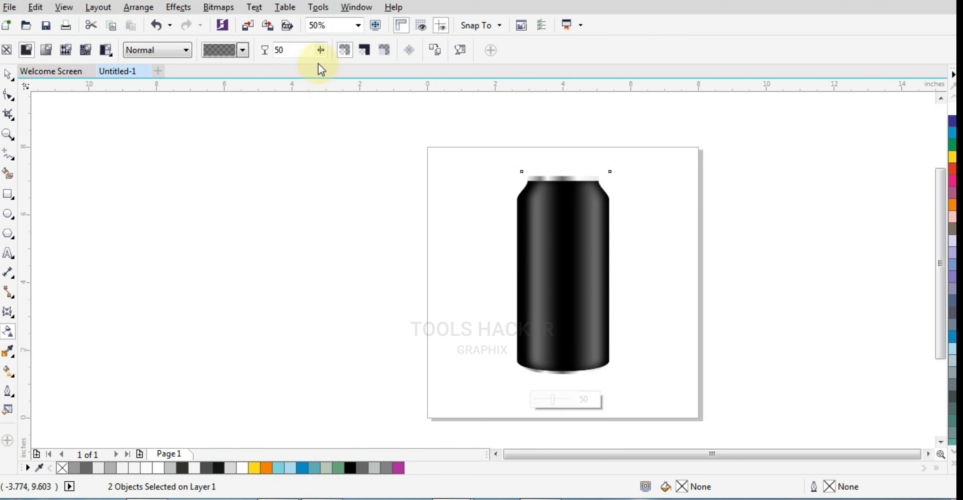
drag(320, 72, 315, 72)
click(319, 50)
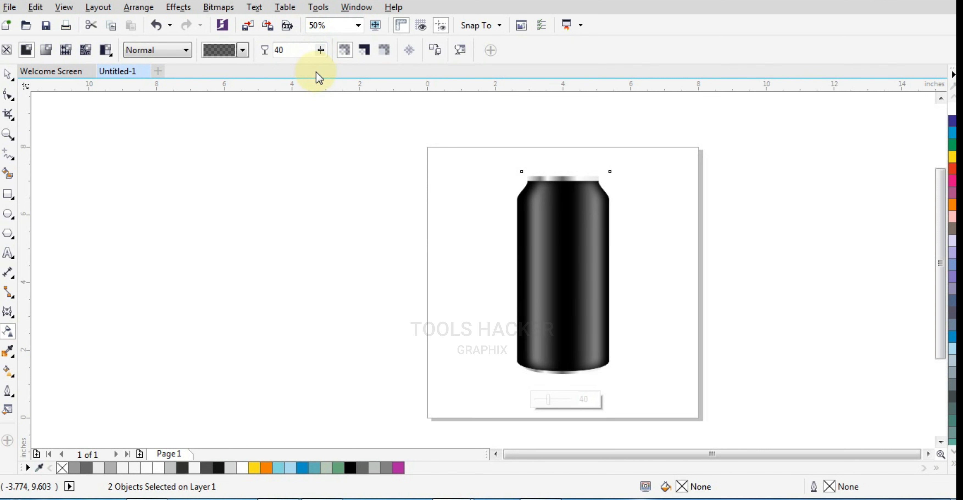
click(9, 76)
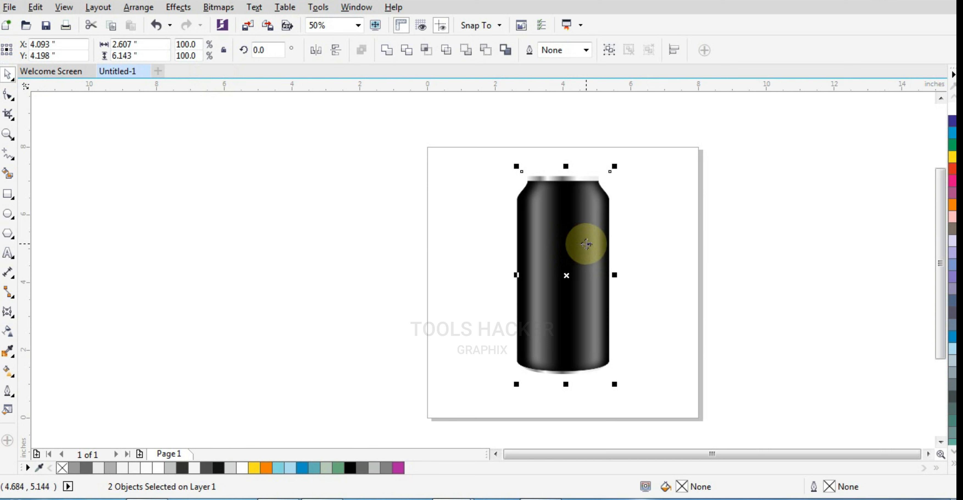
PowerClip both highlight bitmaps inside the black can body.
scroll(517, 223, up, 1)
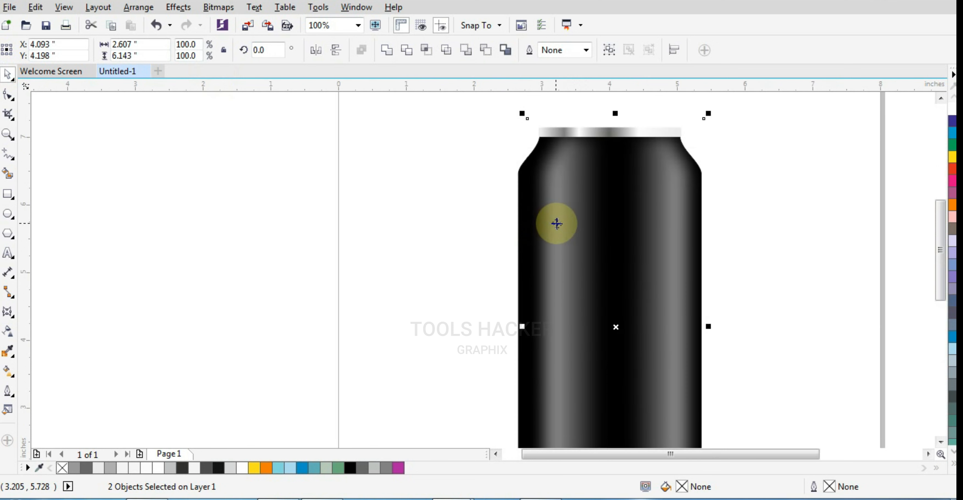
right_click(557, 223)
click(564, 177)
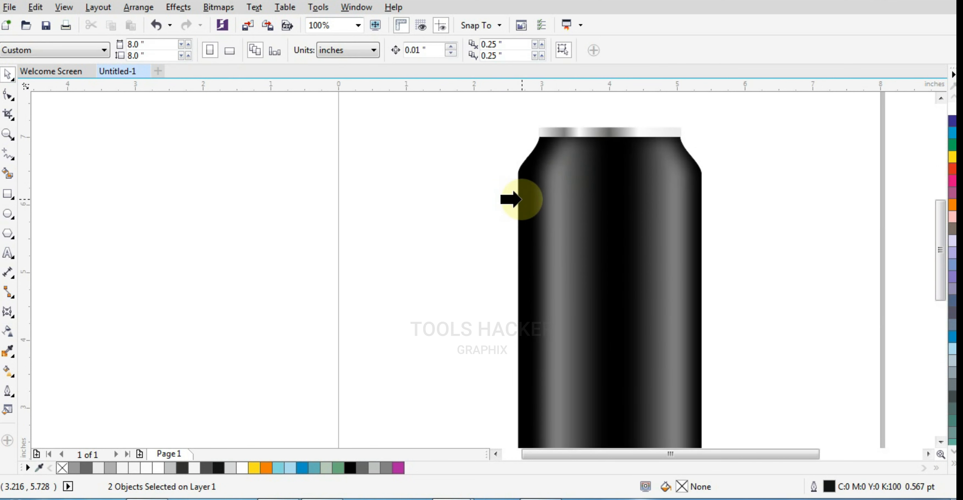
click(517, 199)
click(441, 226)
Group the can body, rim and base, and centre the group on the page.
scroll(555, 198, down, 3)
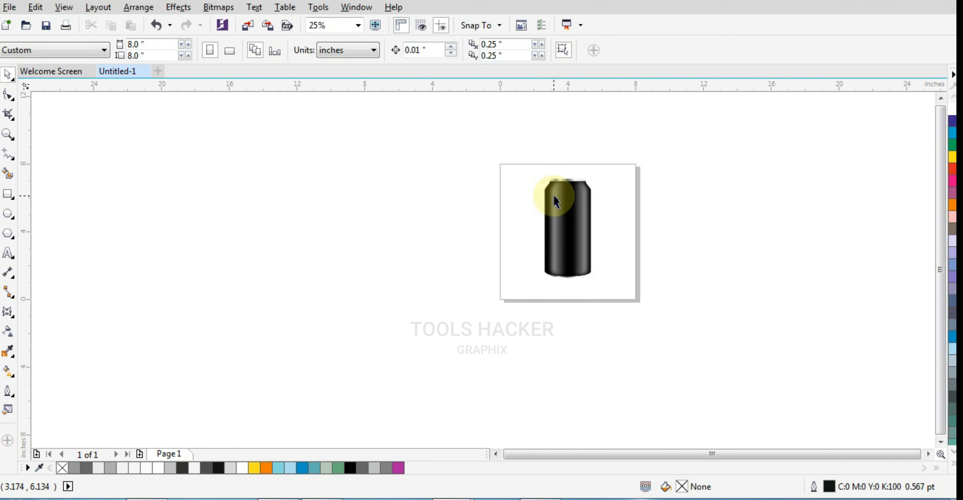
scroll(589, 210, up, 2)
drag(643, 109, 448, 369)
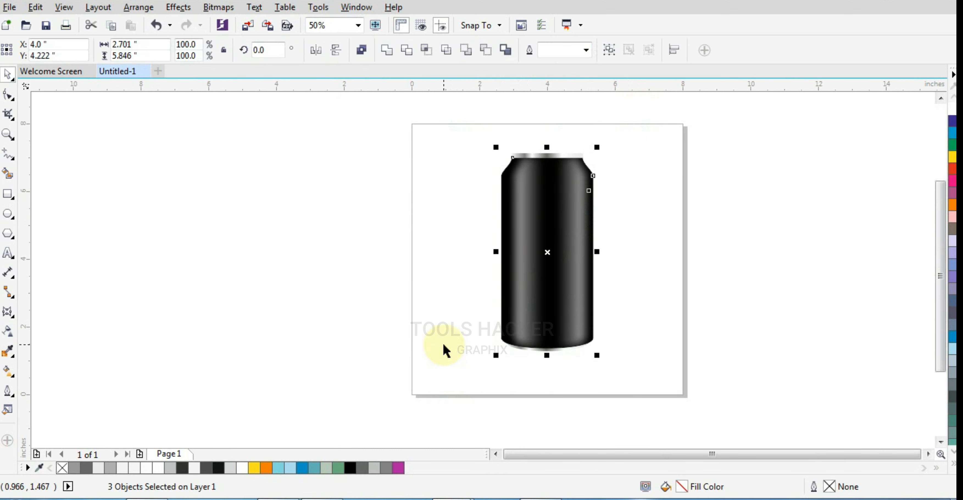
key(ctrl+g)
key(p)
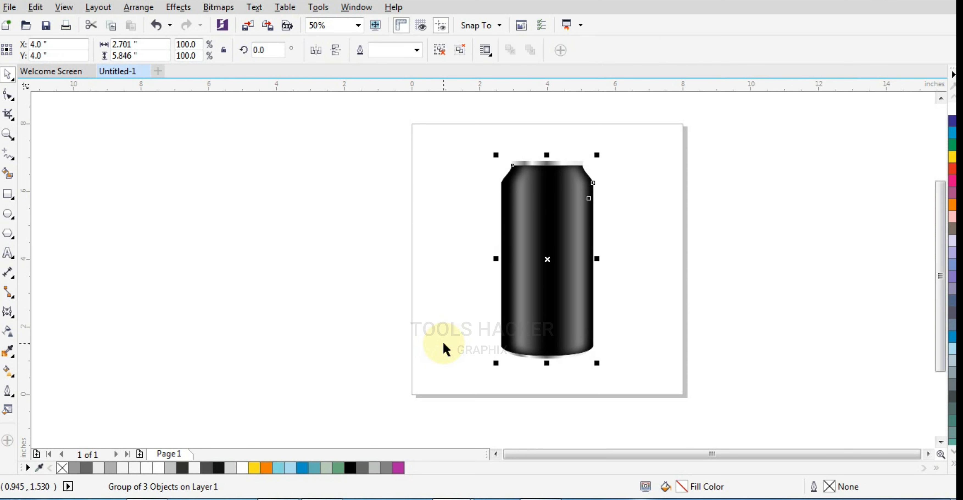
click(652, 228)
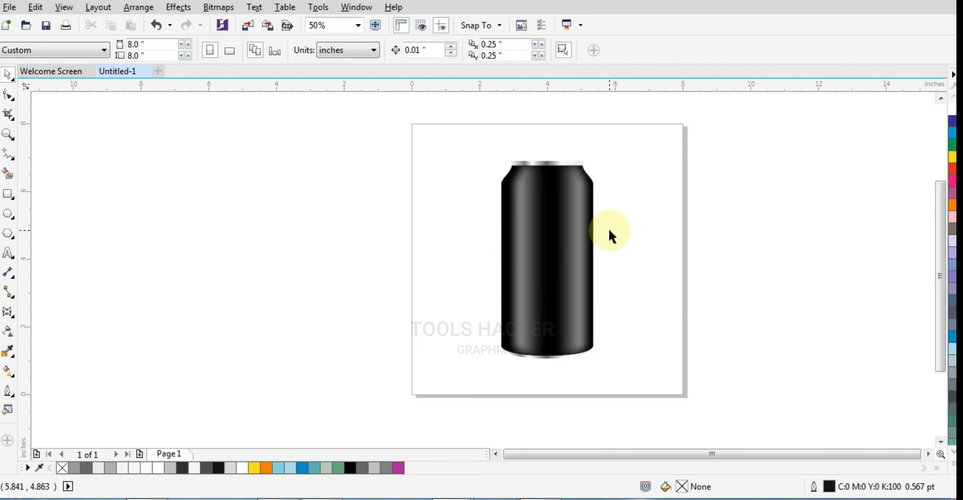
Import LOGO Graphic red.cdr and place it on the can's upper body at about 1.375 inches wide.
scroll(578, 181, up, 2)
scroll(578, 184, down, 2)
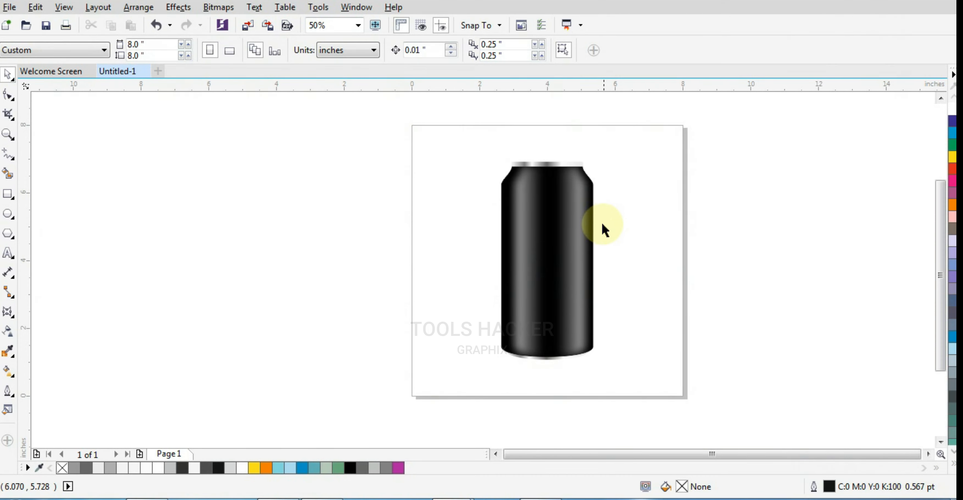
click(16, 9)
click(47, 221)
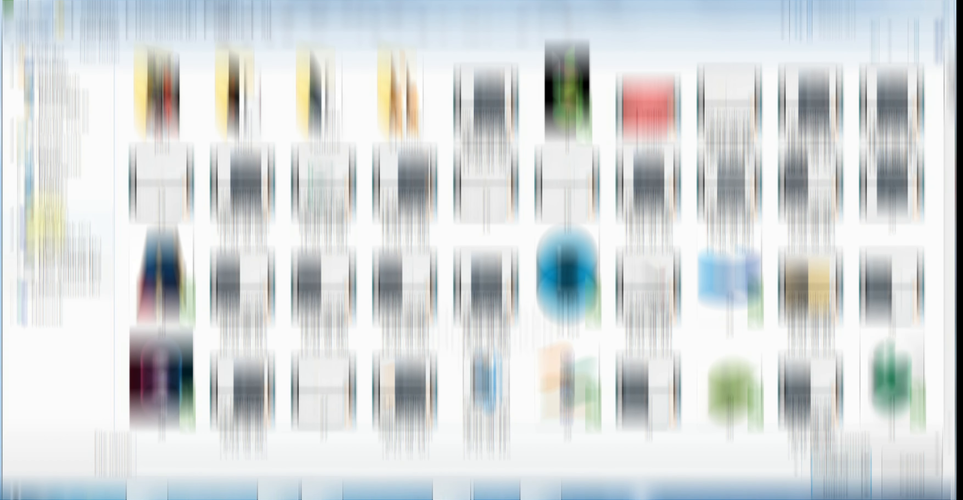
drag(949, 90, 951, 368)
click(507, 298)
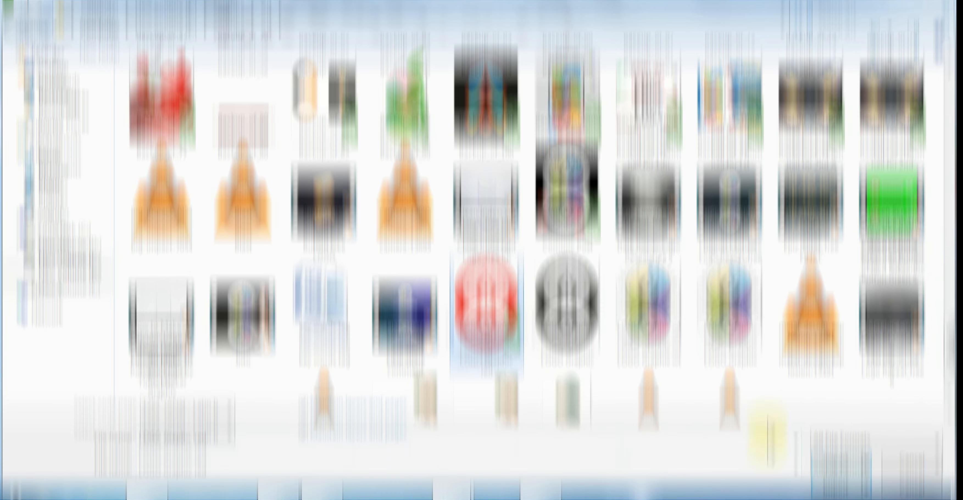
click(834, 458)
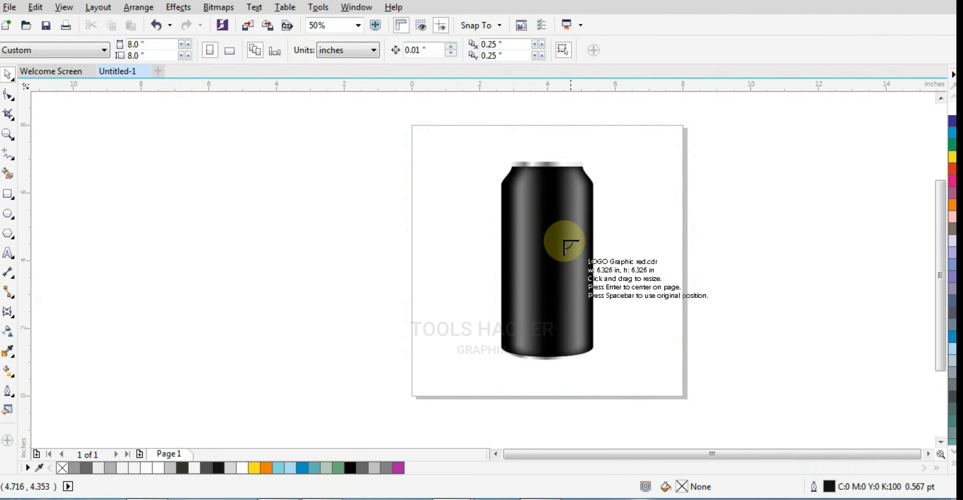
drag(528, 212, 572, 257)
Centre the logo horizontally on the can and enlarge it proportionally to about 1.41 inches wide.
scroll(540, 207, up, 2)
shift+click(563, 178)
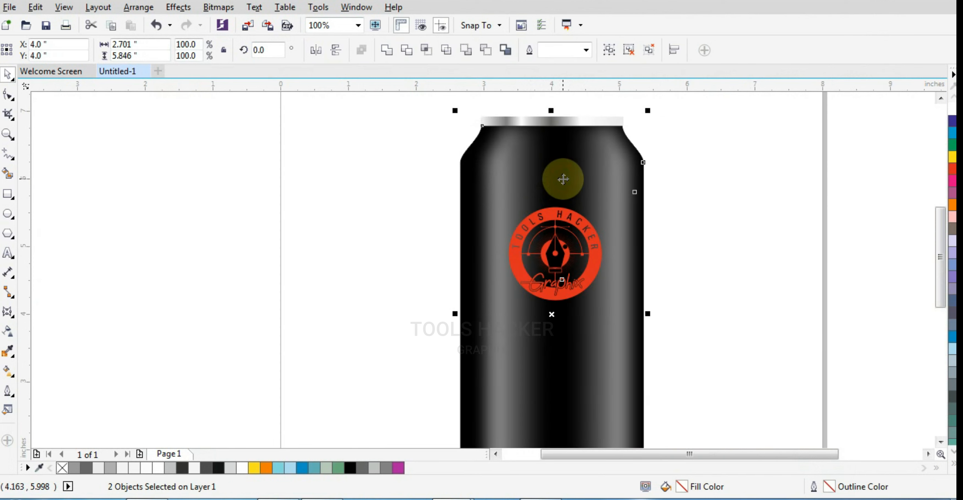
key(ctrl+g)
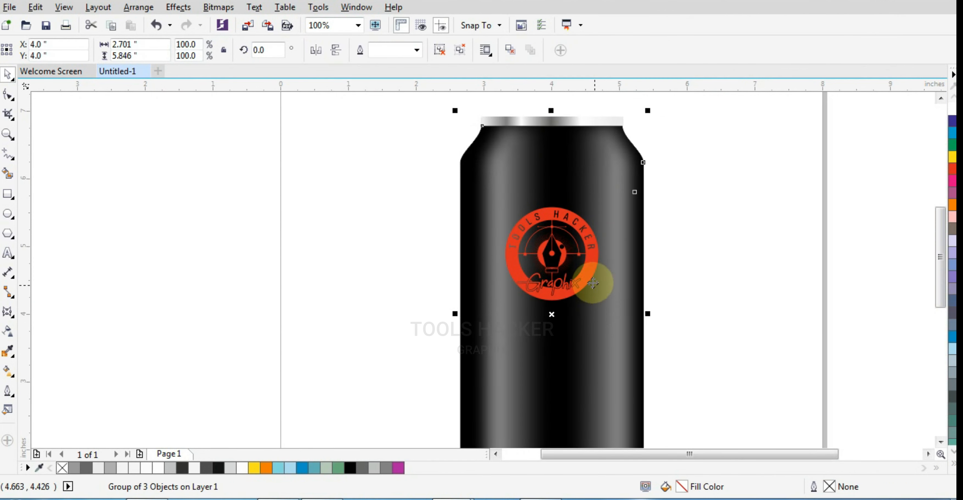
ctrl+click(586, 279)
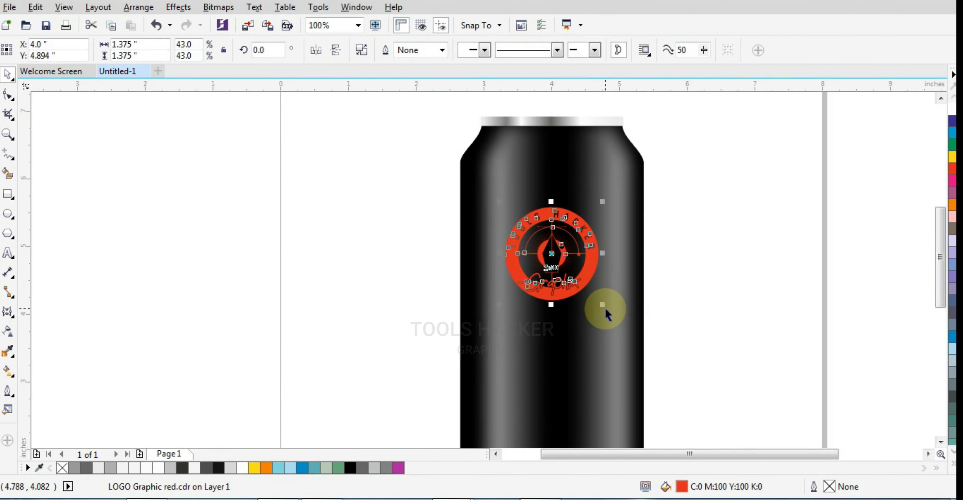
drag(605, 306, 606, 310)
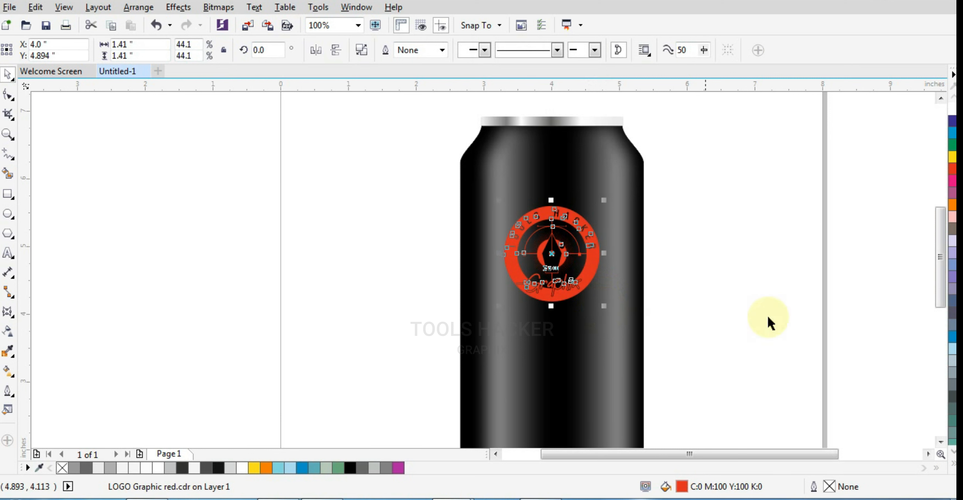
Recolour the logo on the can with a light blue fill.
click(953, 466)
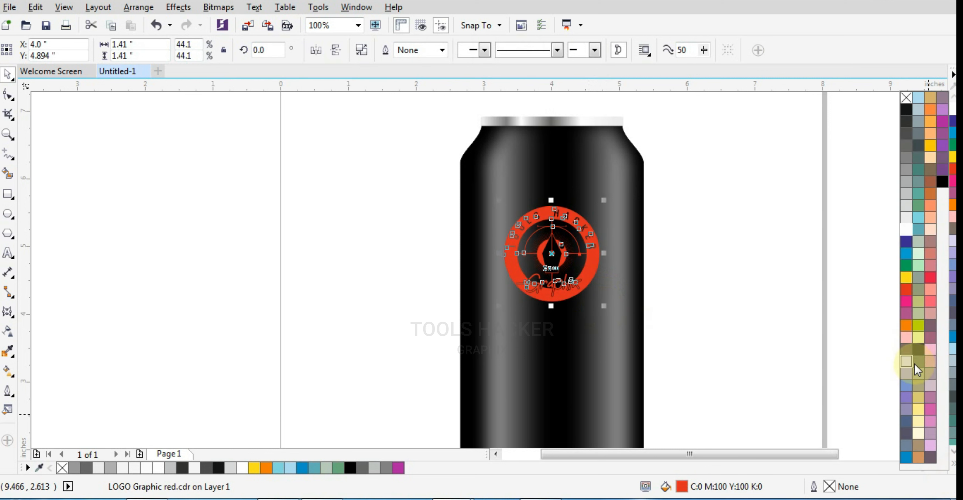
click(914, 226)
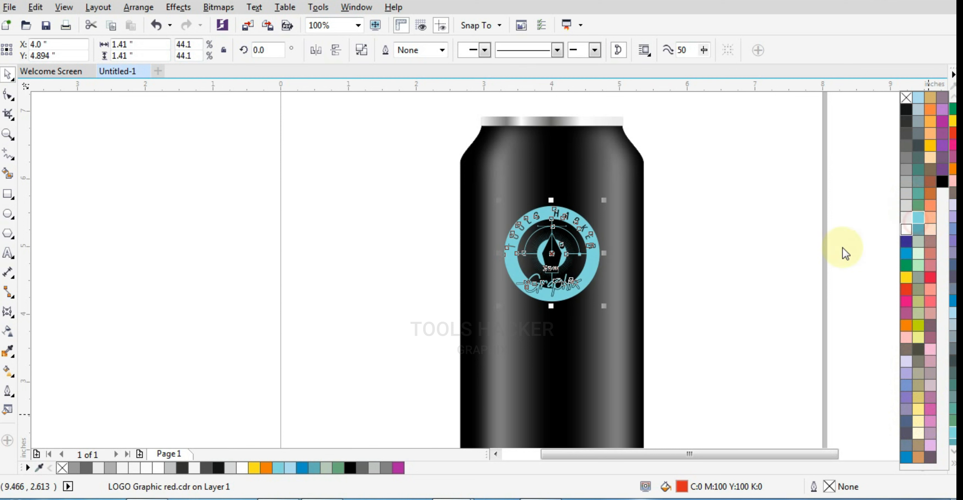
click(777, 265)
scroll(725, 235, down, 1)
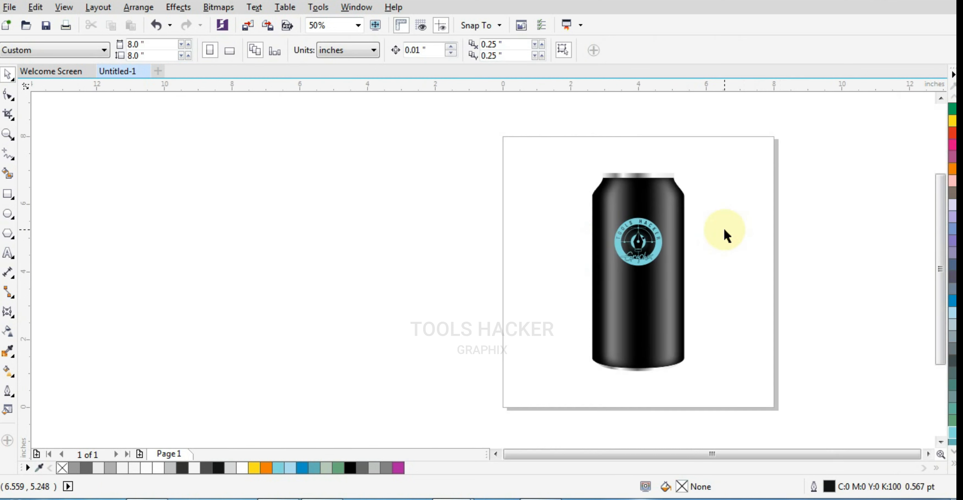
scroll(718, 261, up, 1)
scroll(647, 273, down, 1)
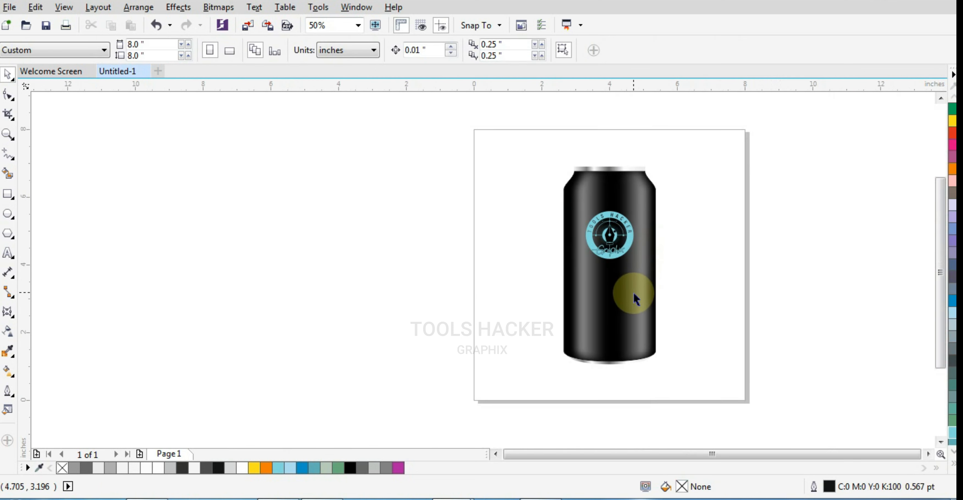
Add the letter "D" as artistic text below the logo and set its font to LEMON MILK Bold.
scroll(658, 299, up, 1)
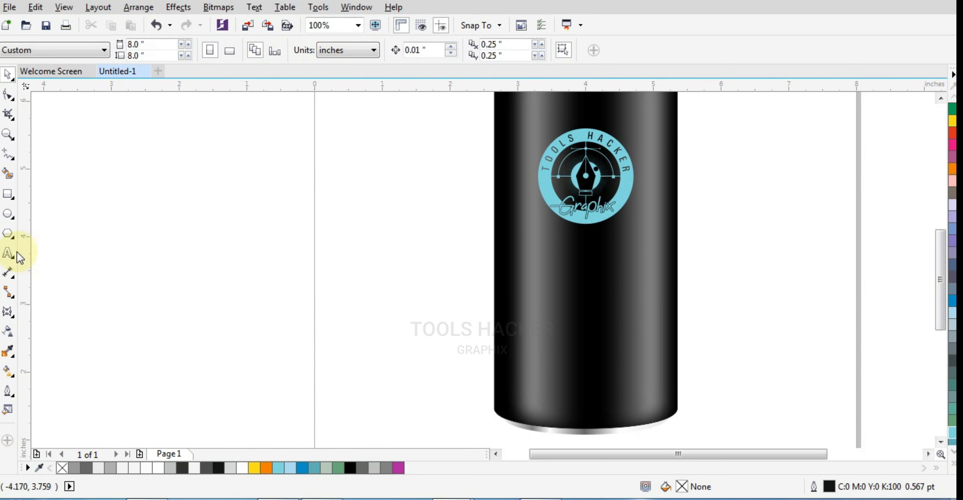
click(9, 254)
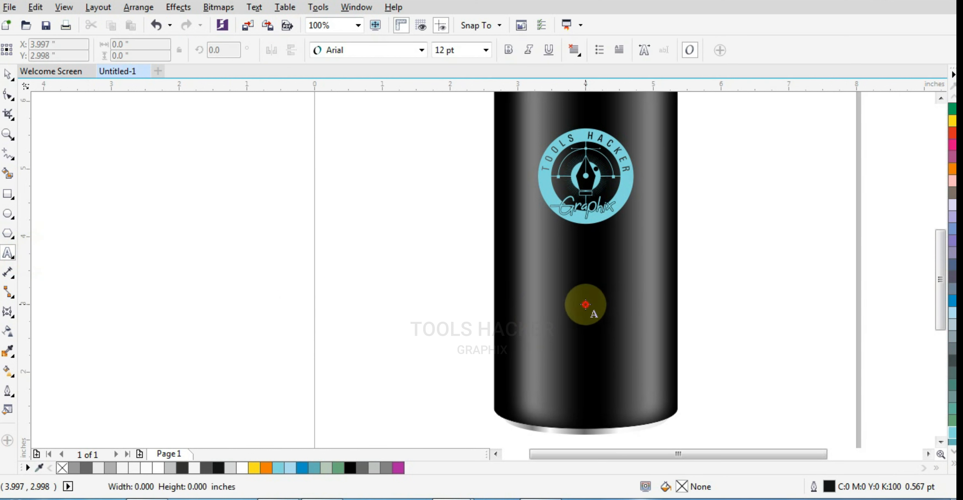
click(593, 298)
text(D)
key(ctrl+a)
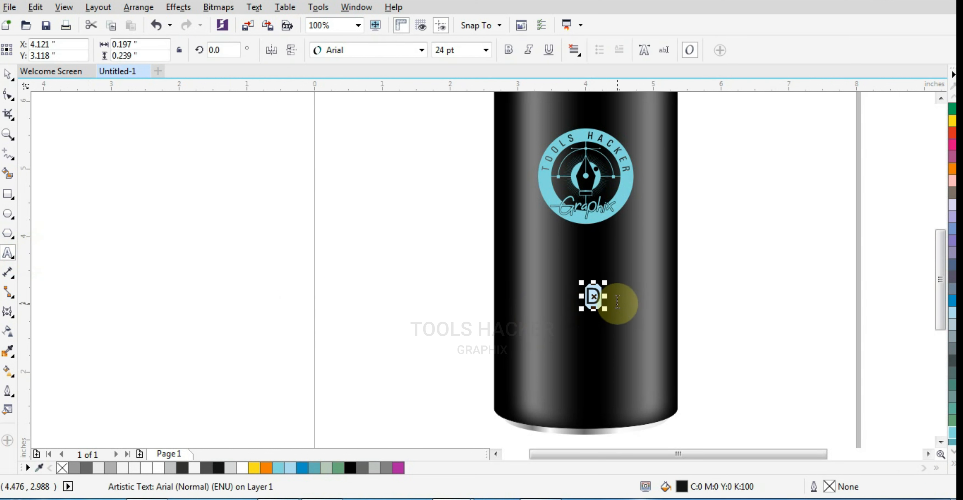
click(368, 50)
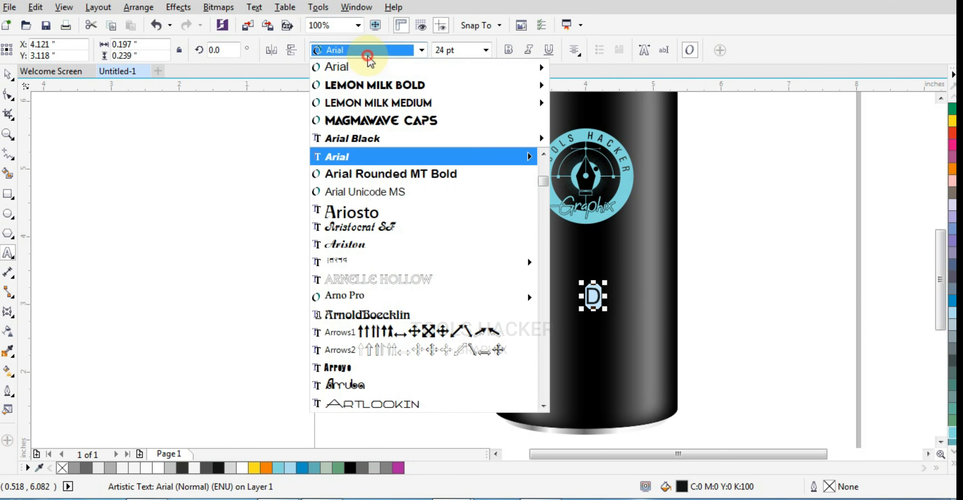
click(371, 86)
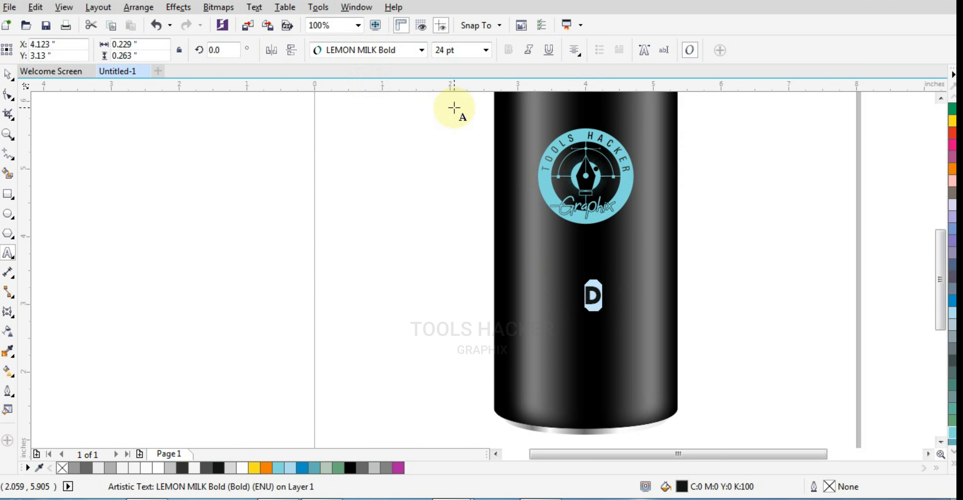
Replace the letter below the logo with the text TOOL, HACKER and GRAPHIX on three separate lines.
text(O)
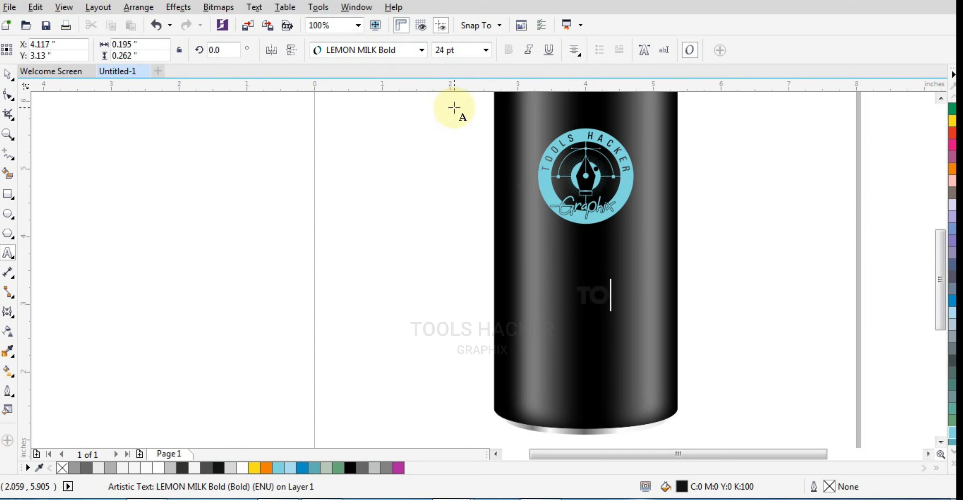
text(OL)
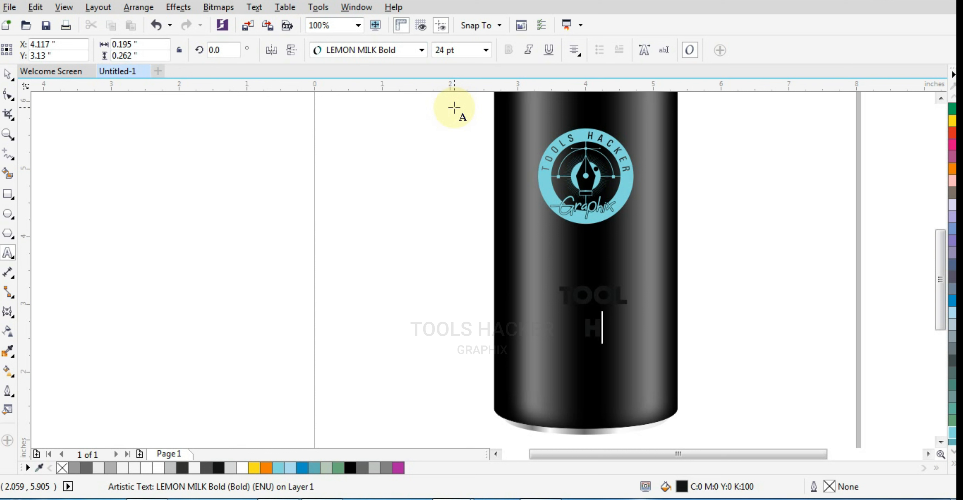
text(HACKER GR)
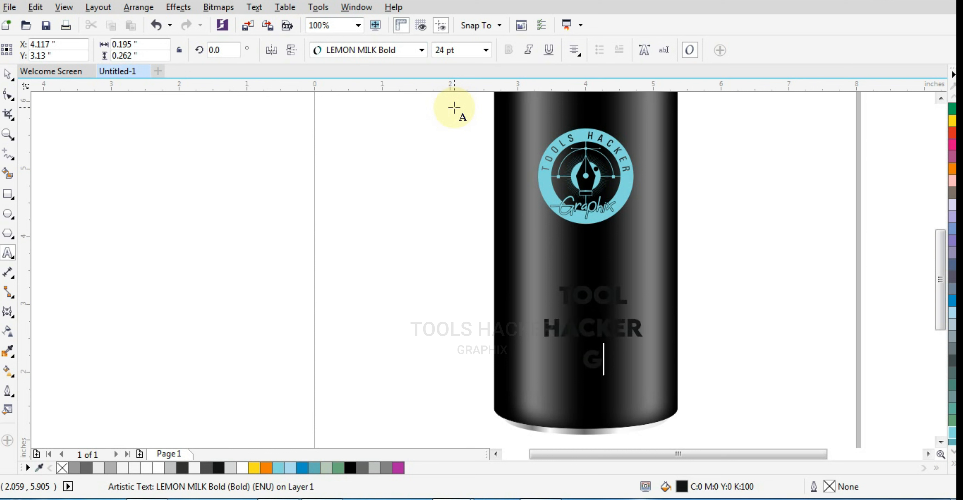
text(APHI)
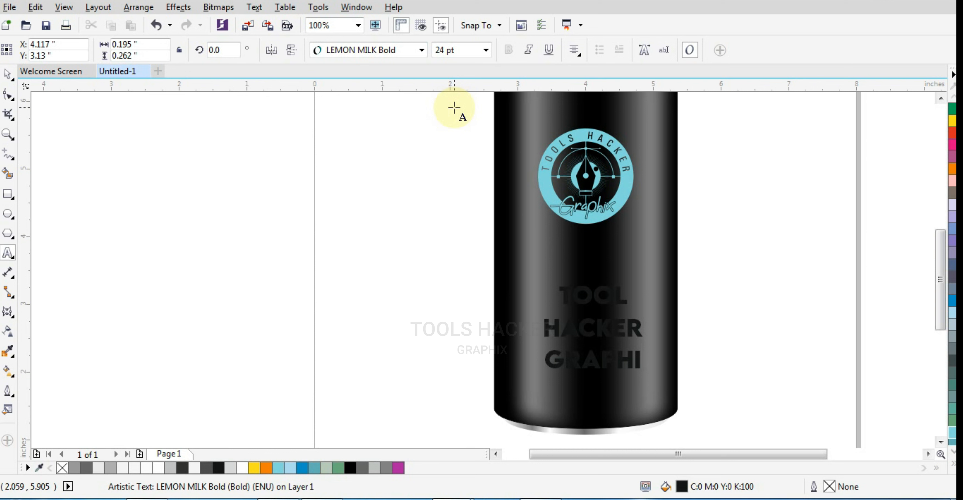
text(X)
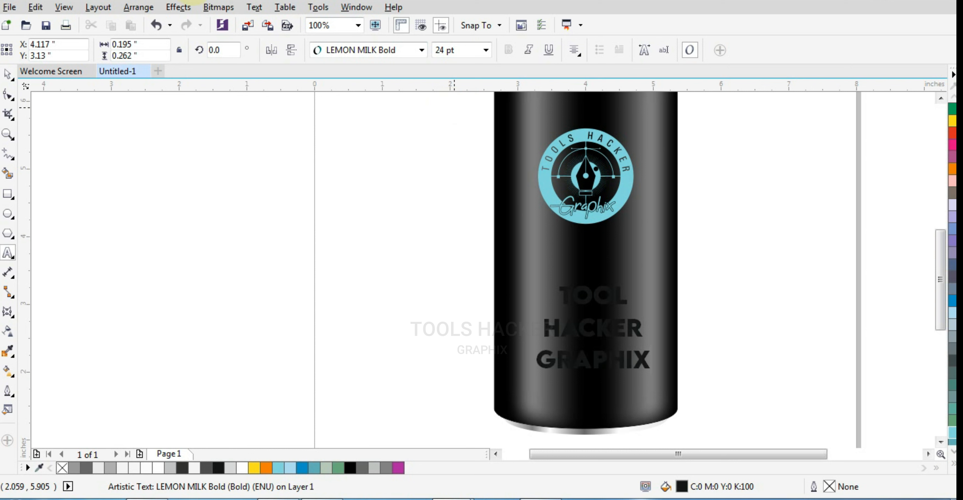
key(Escape)
click(8, 74)
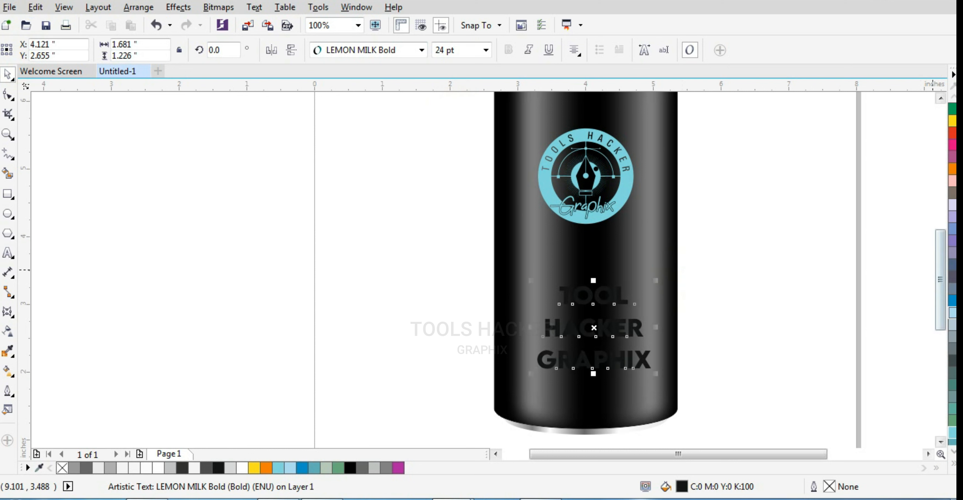
Fill the TOOL HACKER GRAPHIX text with white and centre it horizontally on the can.
click(953, 470)
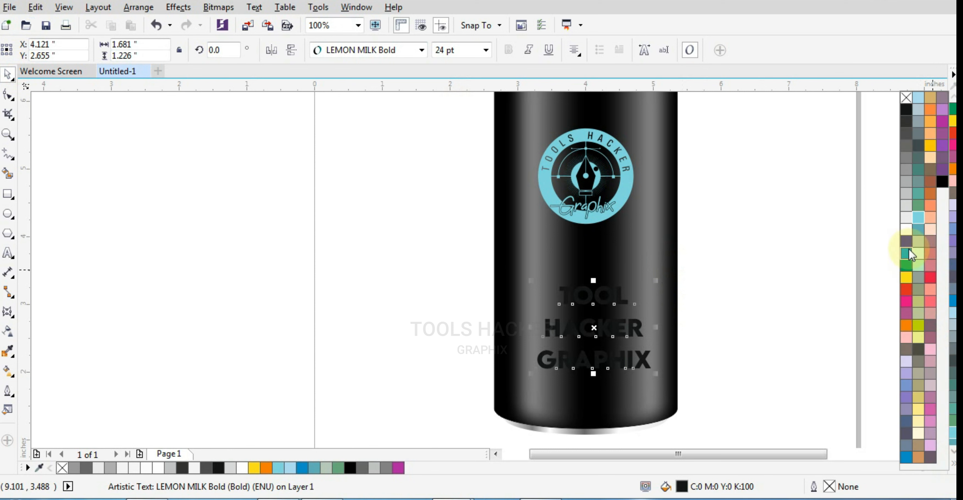
click(906, 228)
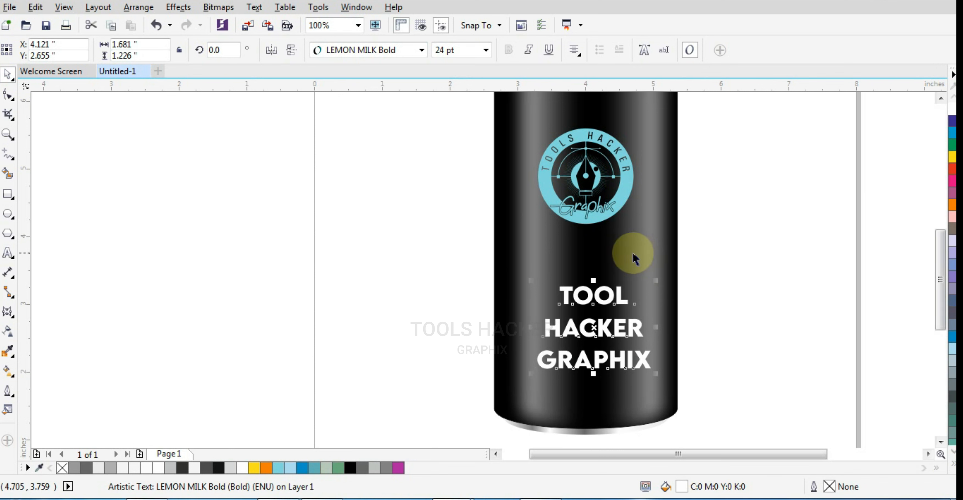
shift+click(633, 253)
key(c)
click(726, 301)
click(636, 361)
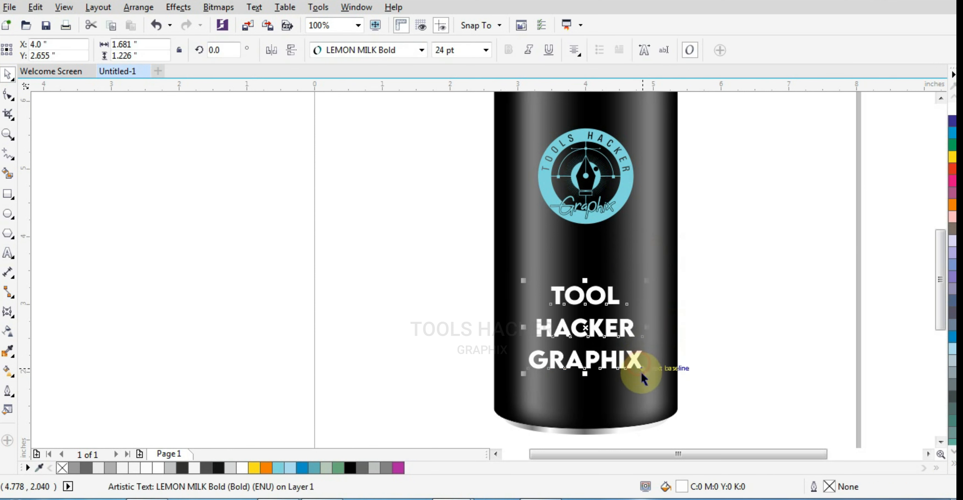
Enlarge the three-line text proportionally to about 1.83 inches wide and move it slightly up the can to about Y 2.81 inches.
drag(646, 377, 653, 380)
shift+click(630, 269)
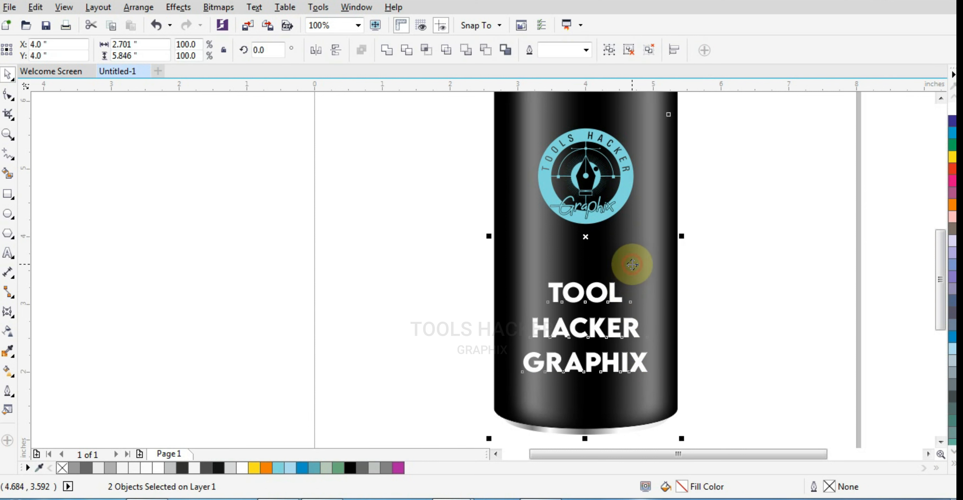
click(722, 295)
drag(500, 384, 473, 420)
click(773, 347)
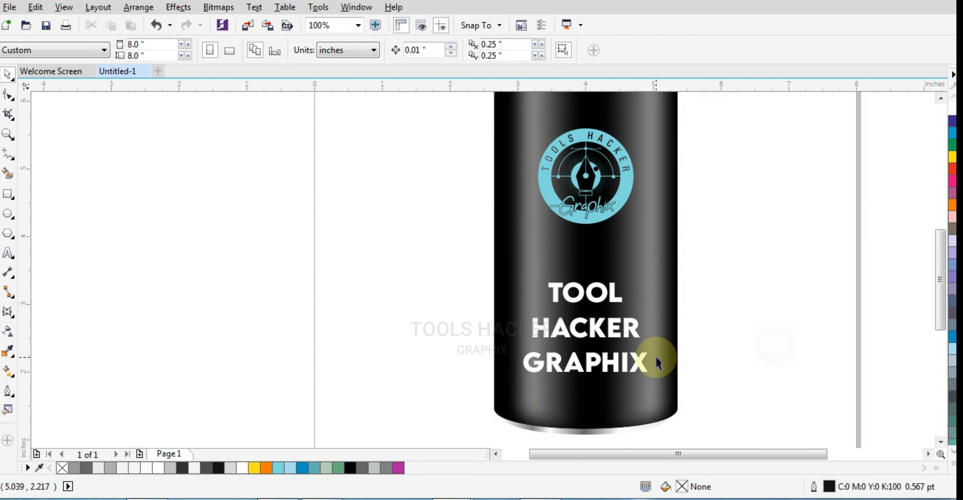
click(625, 335)
drag(626, 335, 626, 324)
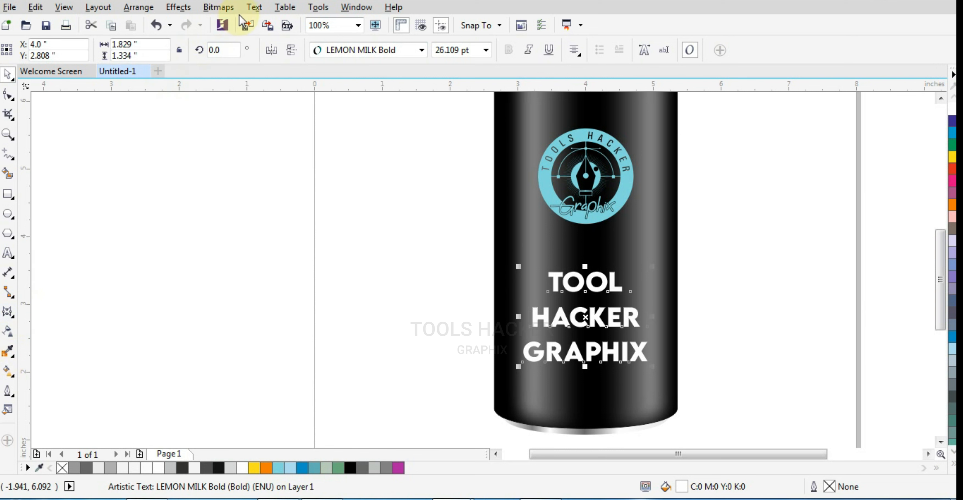
Apply a new single-arc envelope to the three-line text and bow its top and bottom edges slightly downward to follow the can's curvature.
click(249, 8)
mouse_move(208, 10)
mouse_move(178, 8)
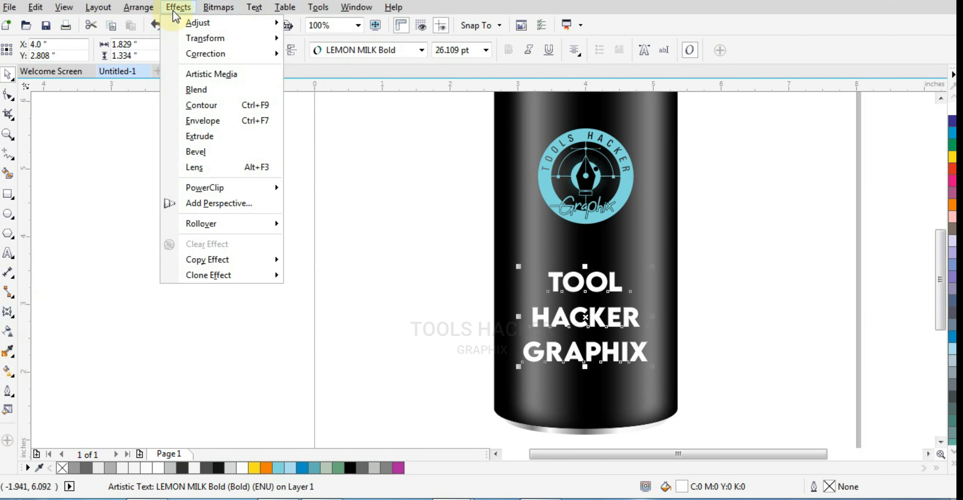
click(194, 121)
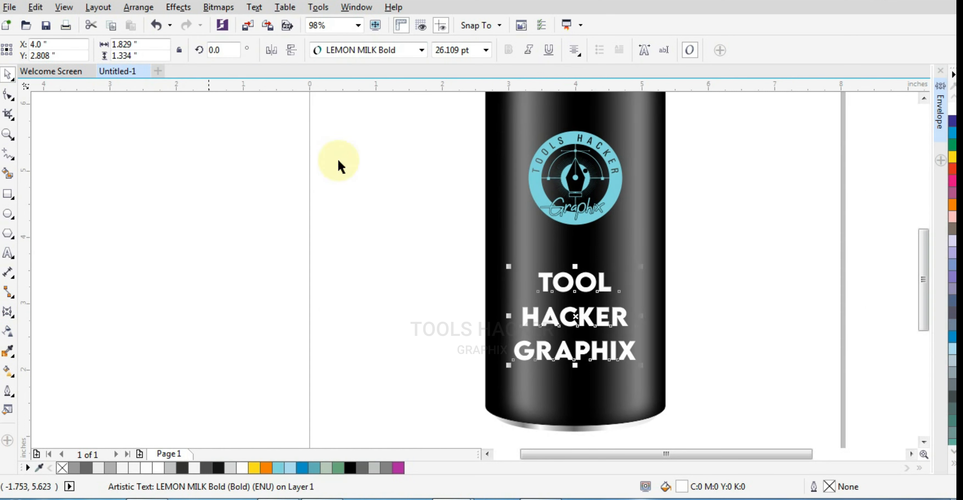
click(939, 112)
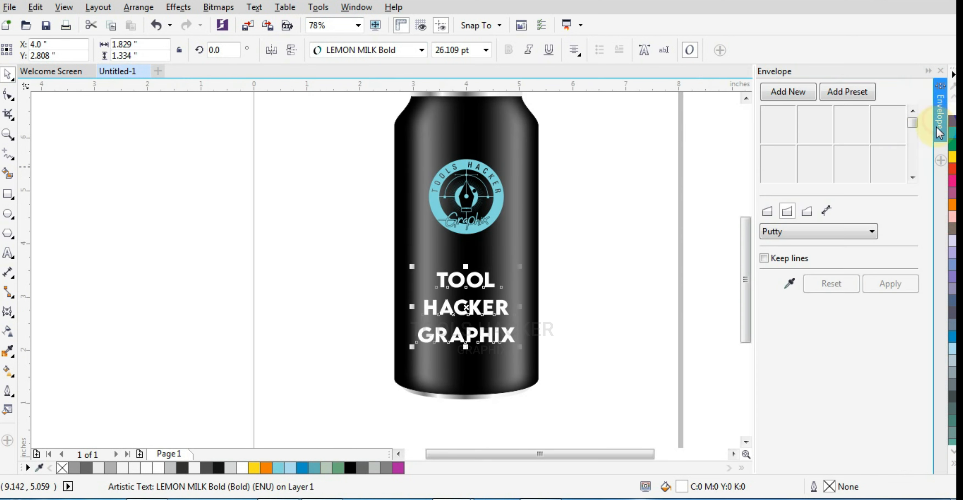
click(783, 97)
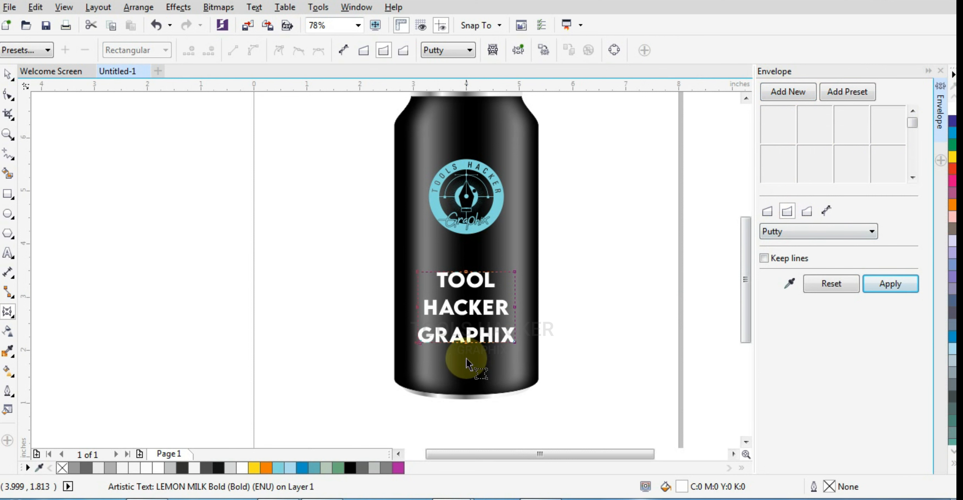
drag(467, 346, 467, 349)
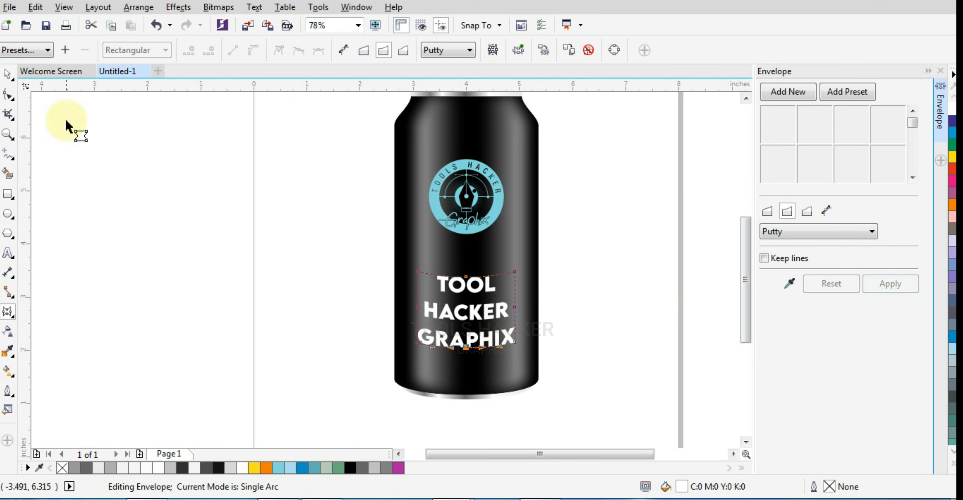
click(8, 75)
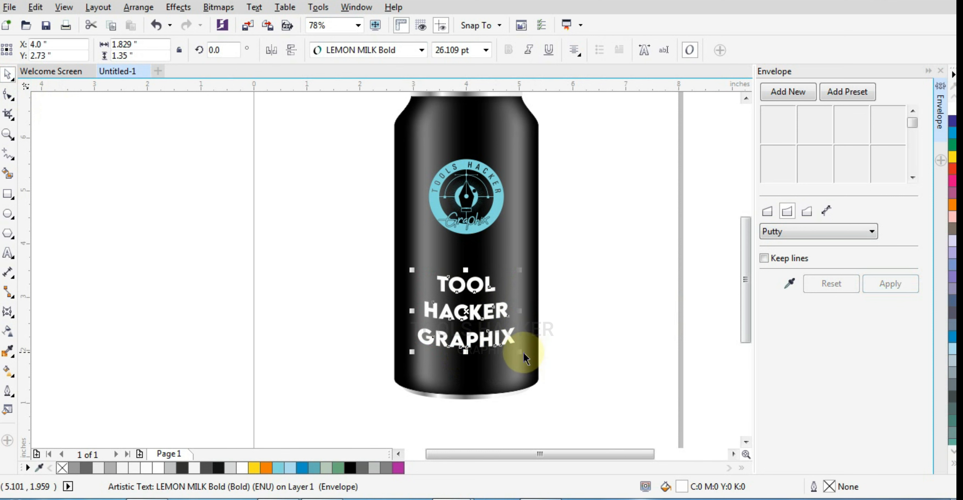
Enlarge the curved text proportionally from its centre to about 1.99 inches wide.
drag(519, 352, 539, 358)
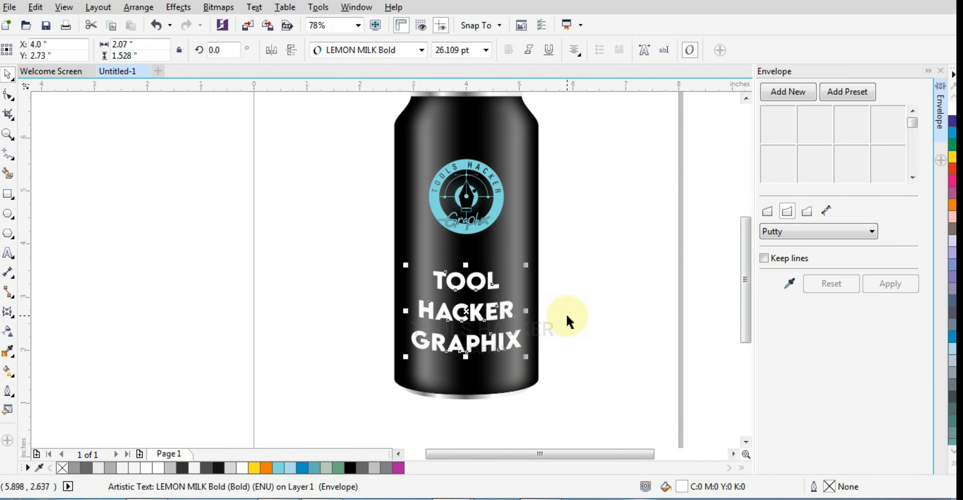
scroll(491, 355, up, 2)
scroll(490, 355, up, 3)
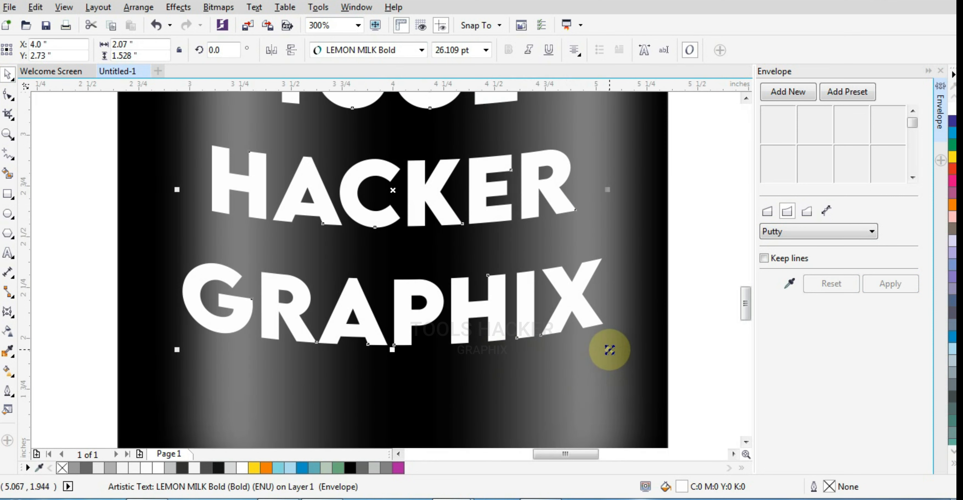
drag(610, 350, 600, 348)
scroll(597, 325, down, 1)
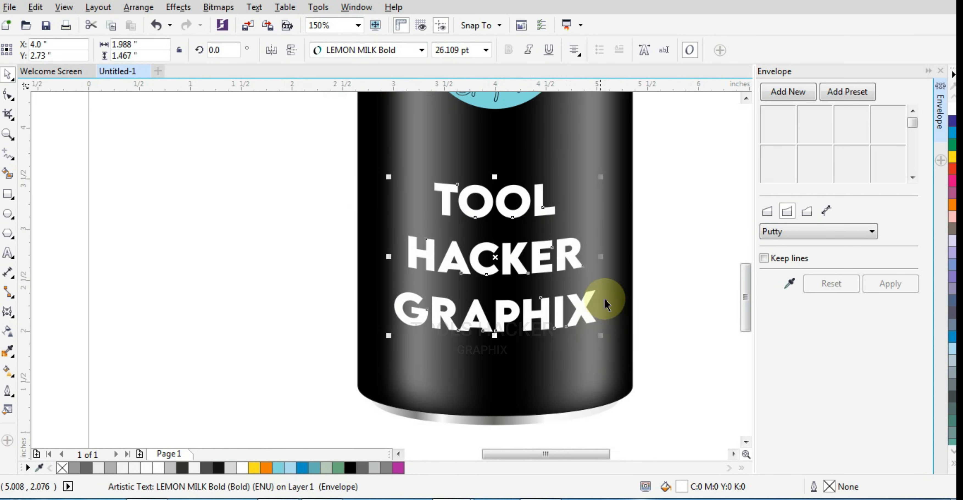
click(649, 259)
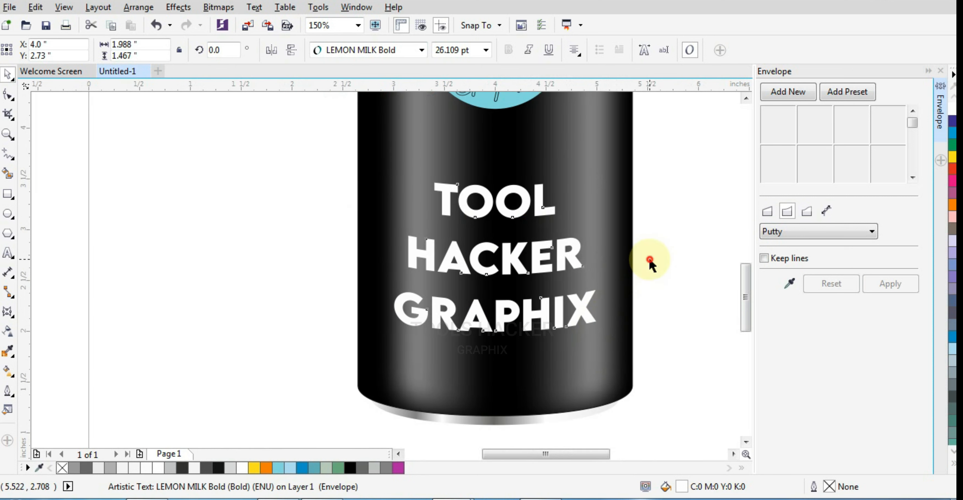
Draw a horizontal freehand line about 1.39 inches long above the word TOOL and give it a white outline.
click(9, 159)
click(432, 172)
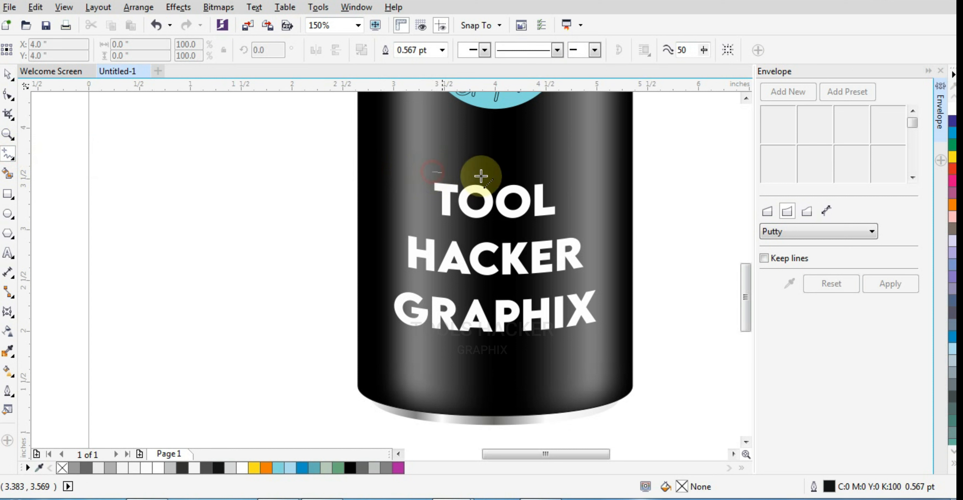
click(574, 174)
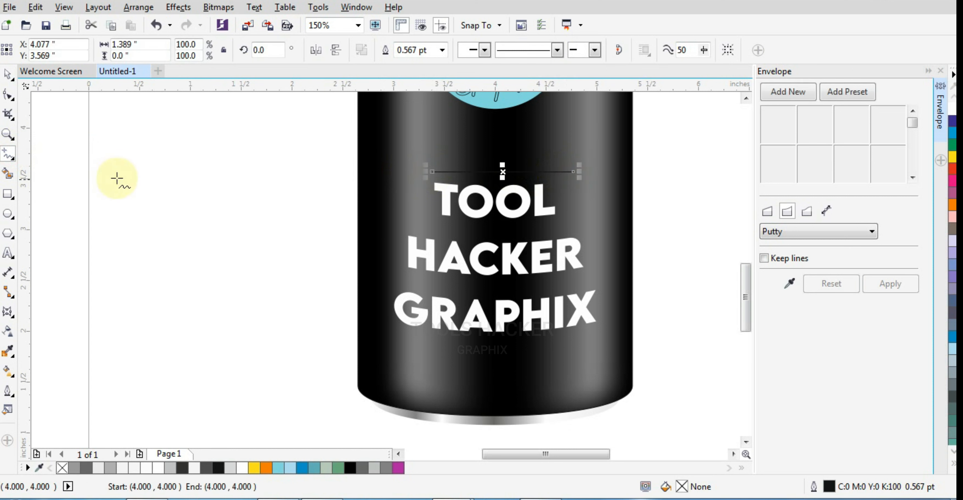
click(394, 149)
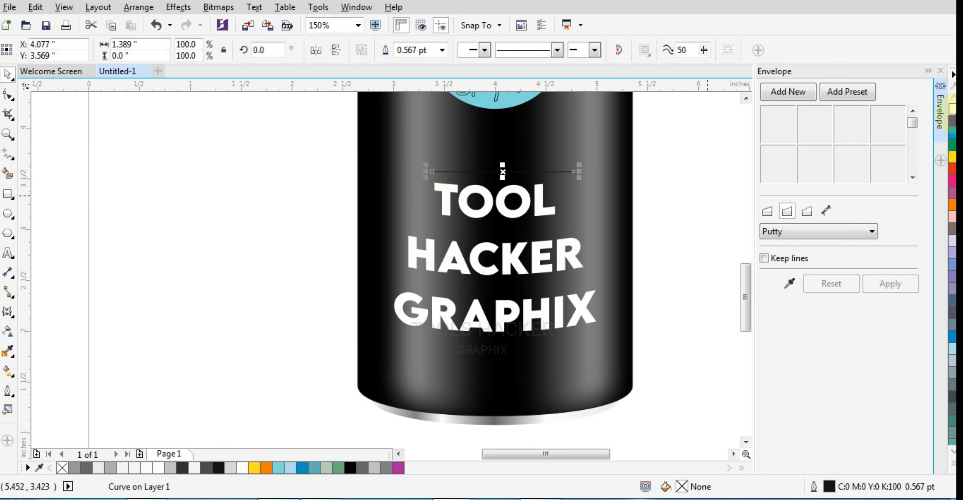
right_click(953, 108)
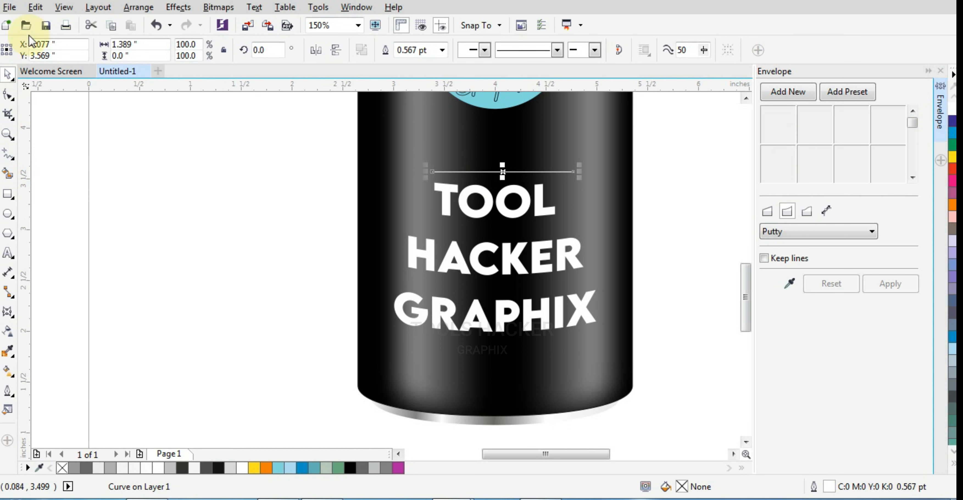
Raise the white line to Y 3.669 inches and centre it horizontally on the can.
key(Up)
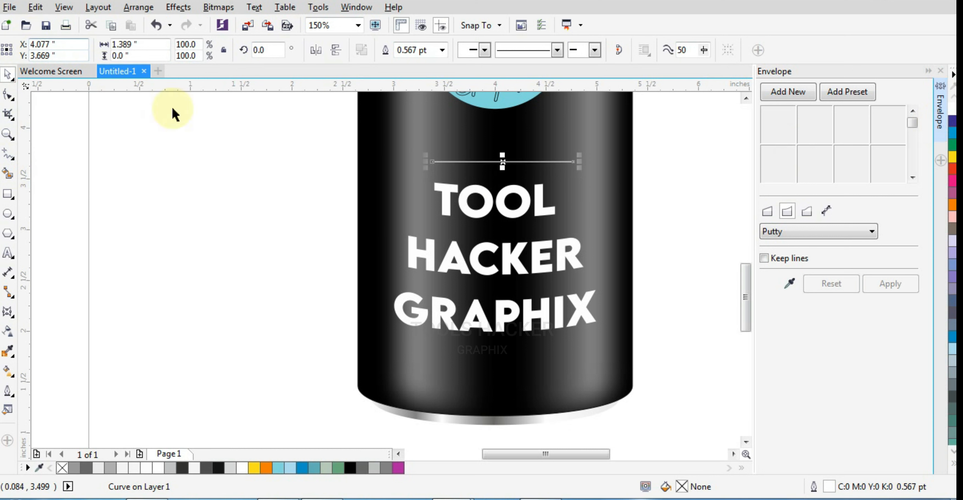
shift+click(437, 137)
key(c)
shift+click(437, 137)
Convert the white line above TOOL to a curve and bow its middle downward by about 0.05 inch.
scroll(507, 159, up, 2)
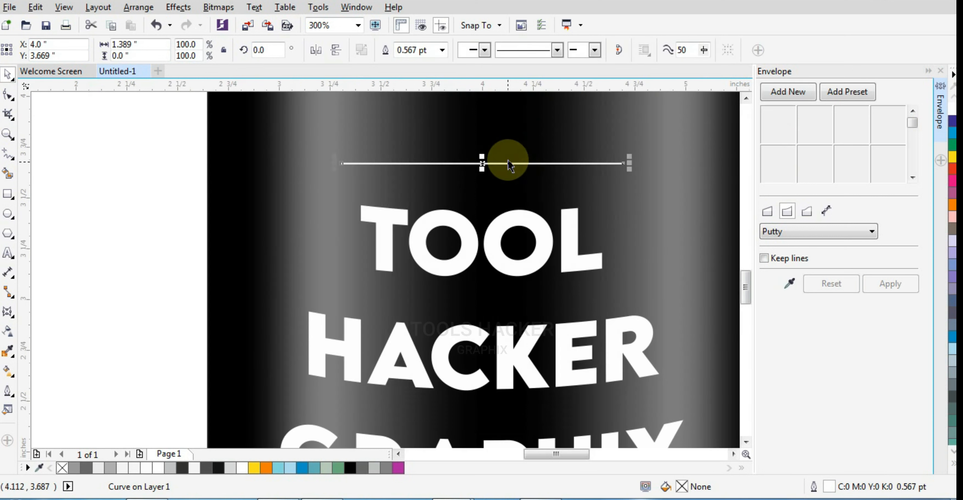
click(8, 97)
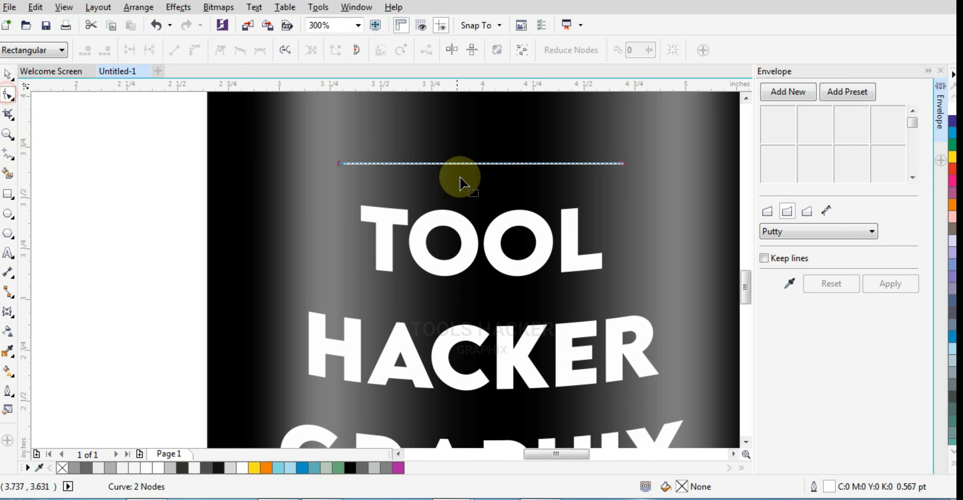
click(478, 164)
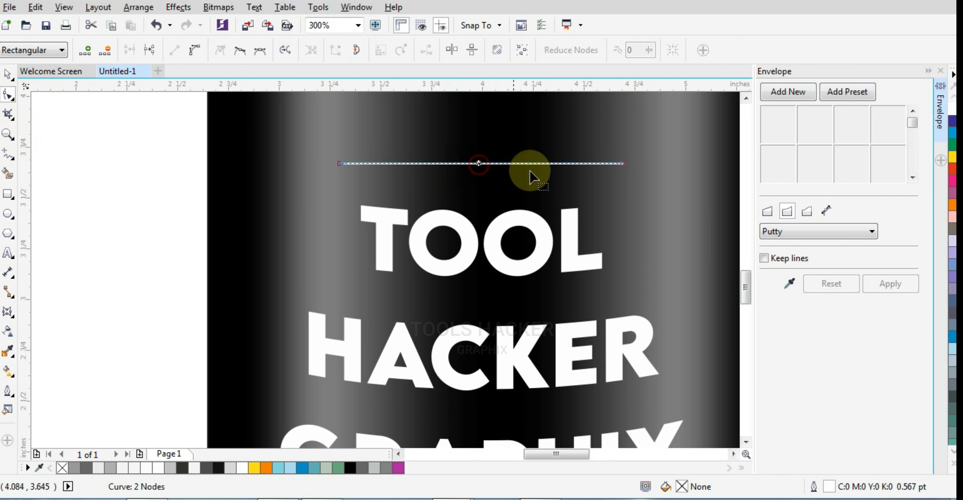
click(199, 52)
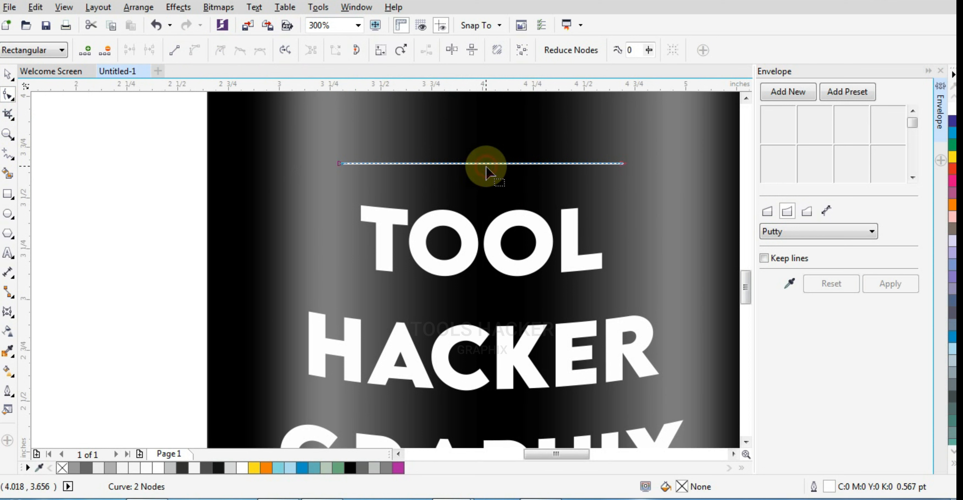
drag(486, 166, 483, 172)
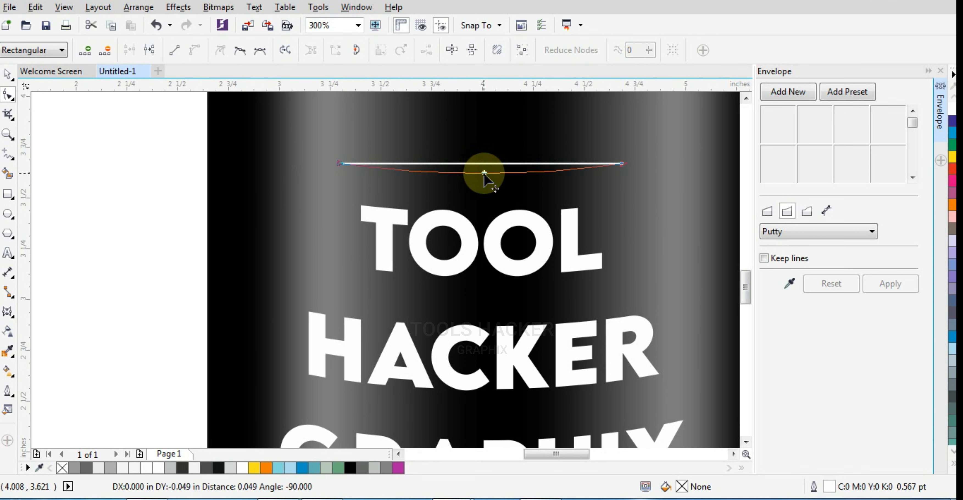
scroll(516, 208, down, 3)
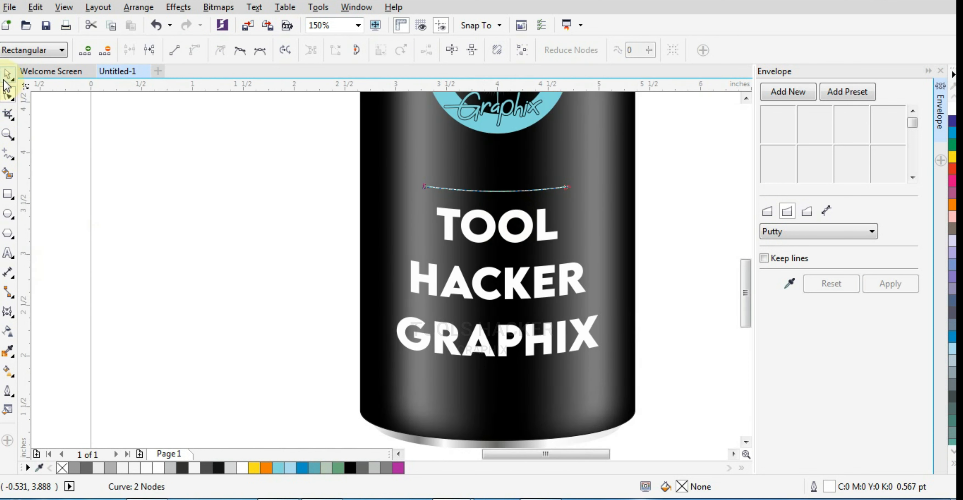
click(7, 76)
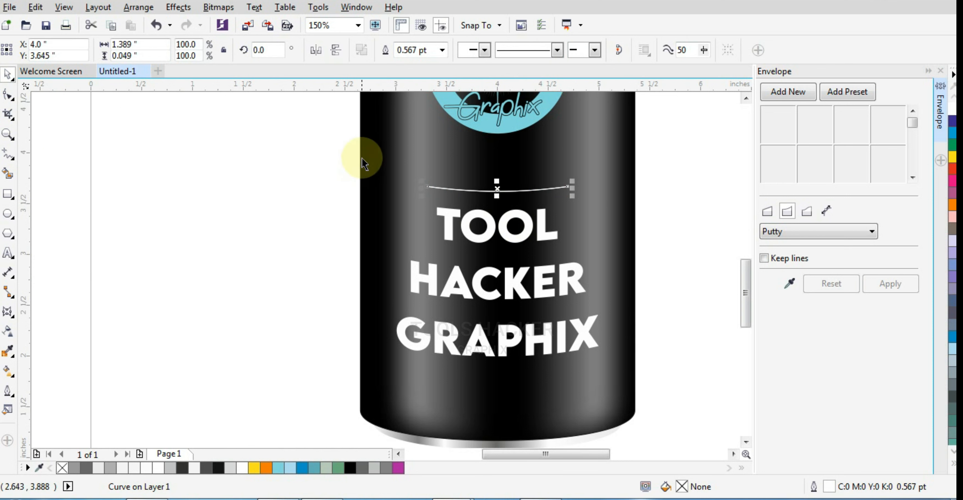
Place a copy of the curved line below GRAPHIX and enlarge it proportionally to about 2.02 inches wide.
drag(501, 192, 499, 377)
drag(571, 386, 601, 397)
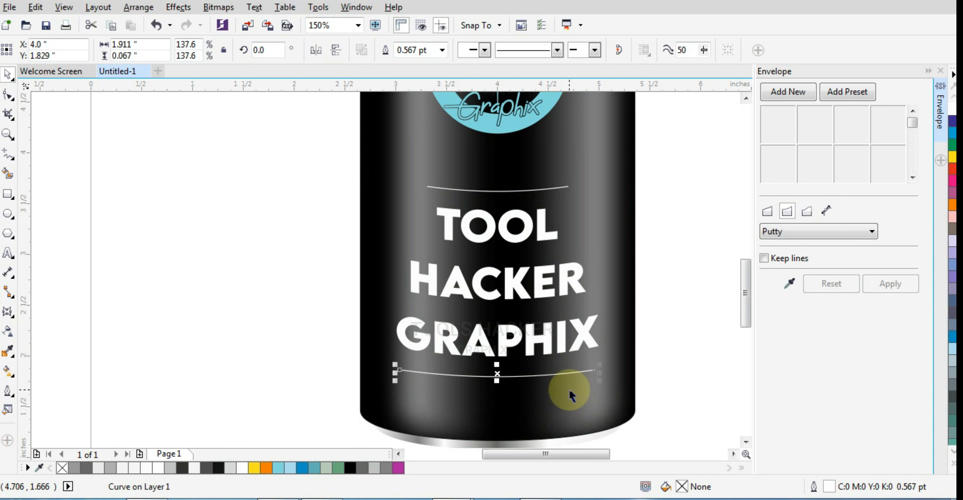
click(560, 399)
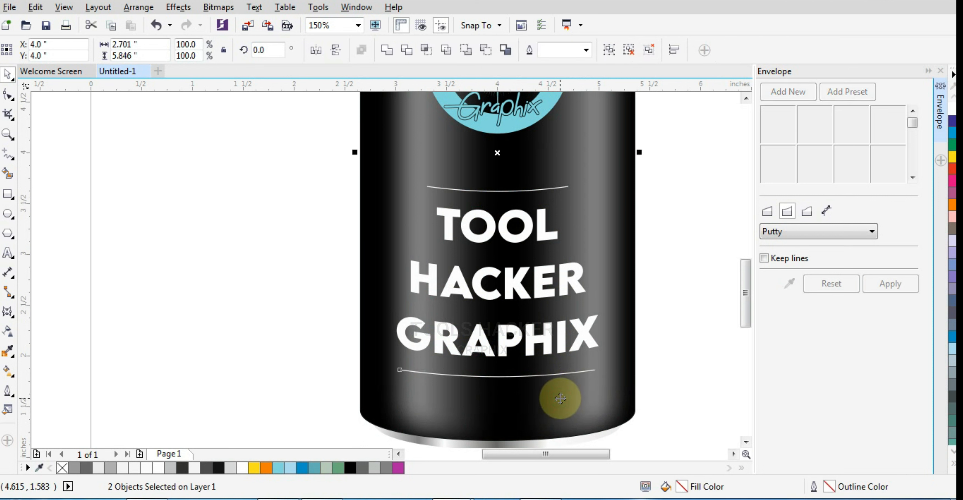
click(585, 393)
drag(598, 383, 604, 390)
Bow the middle of the curved line below GRAPHIX slightly further downward with the Shape tool.
scroll(485, 390, up, 1)
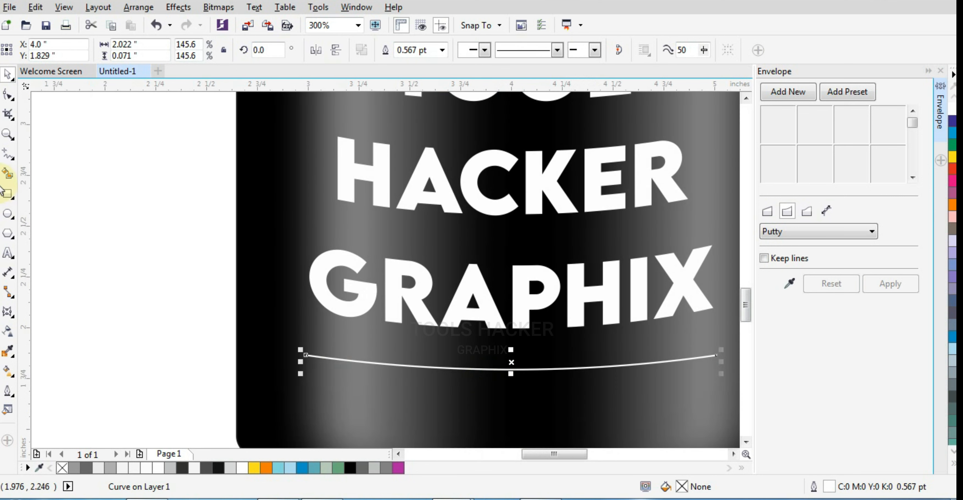
click(7, 96)
scroll(505, 376, up, 1)
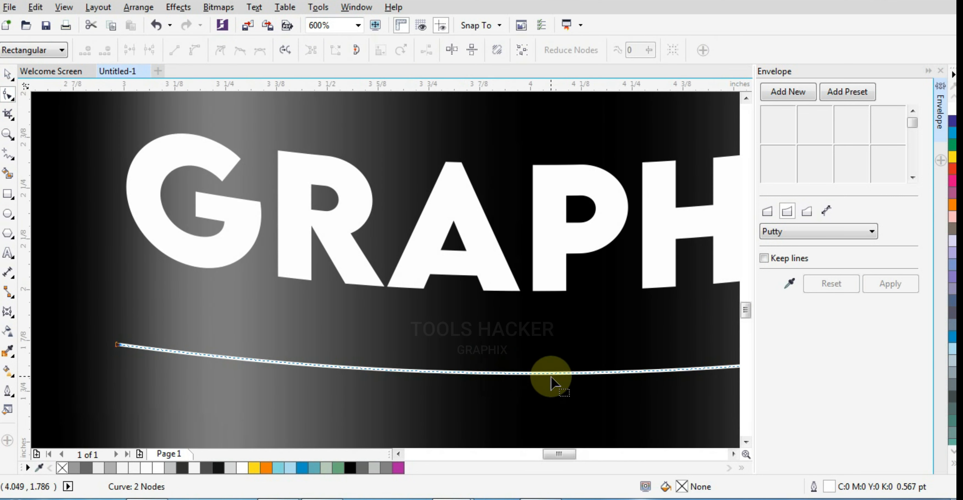
scroll(576, 372, down, 2)
scroll(505, 368, up, 1)
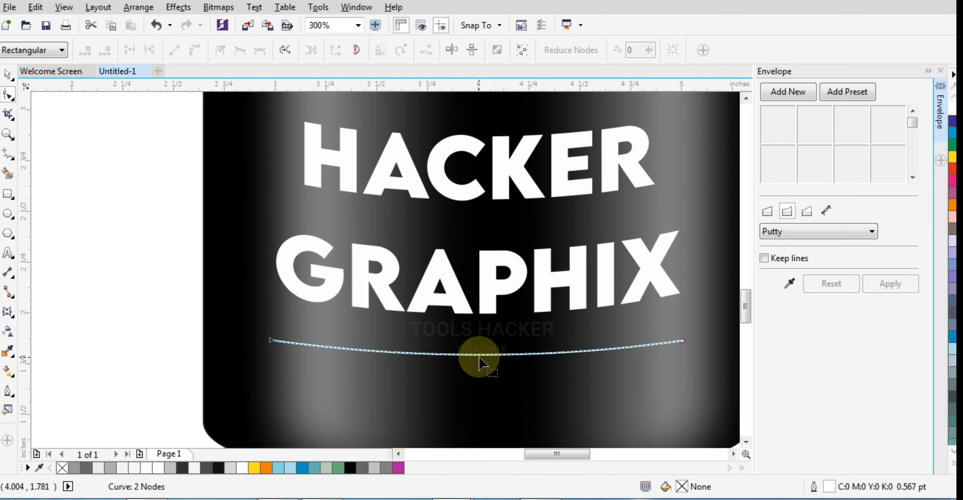
drag(479, 356, 478, 362)
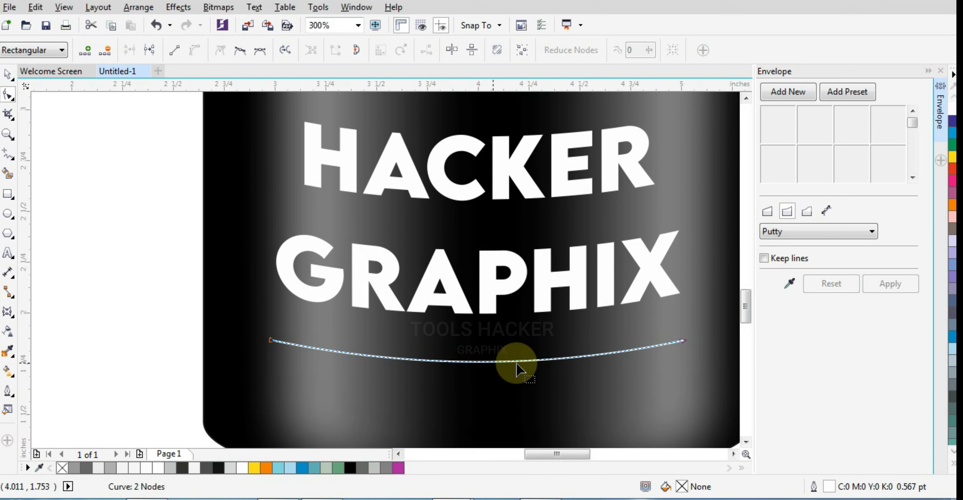
scroll(261, 280, down, 2)
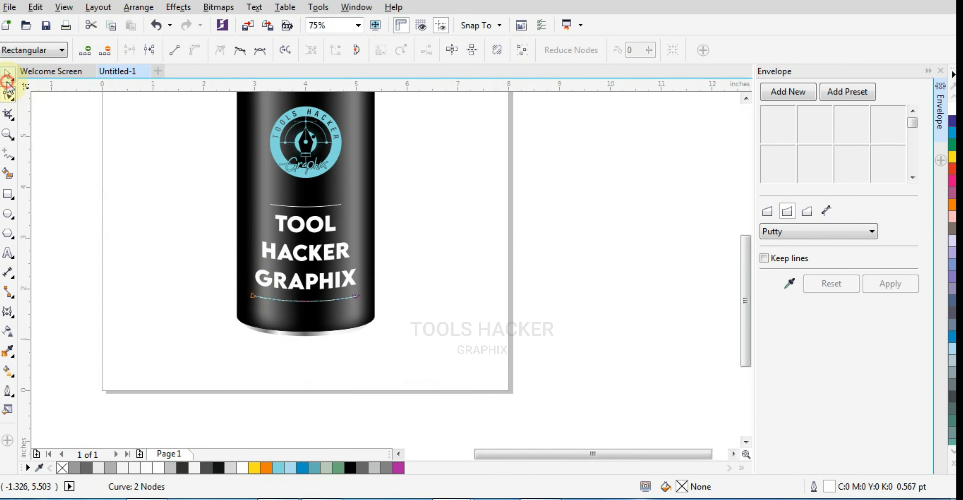
Raise the logo, text and both accent lines together on the can to Y 3.799 inches.
click(8, 76)
scroll(509, 301, down, 1)
click(504, 277)
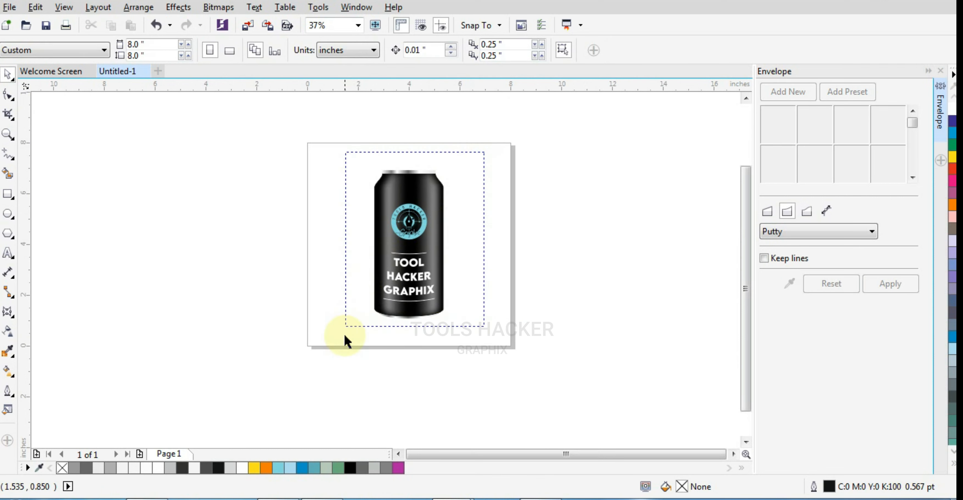
drag(344, 336, 344, 341)
scroll(418, 220, up, 2)
scroll(506, 258, down, 1)
click(557, 202)
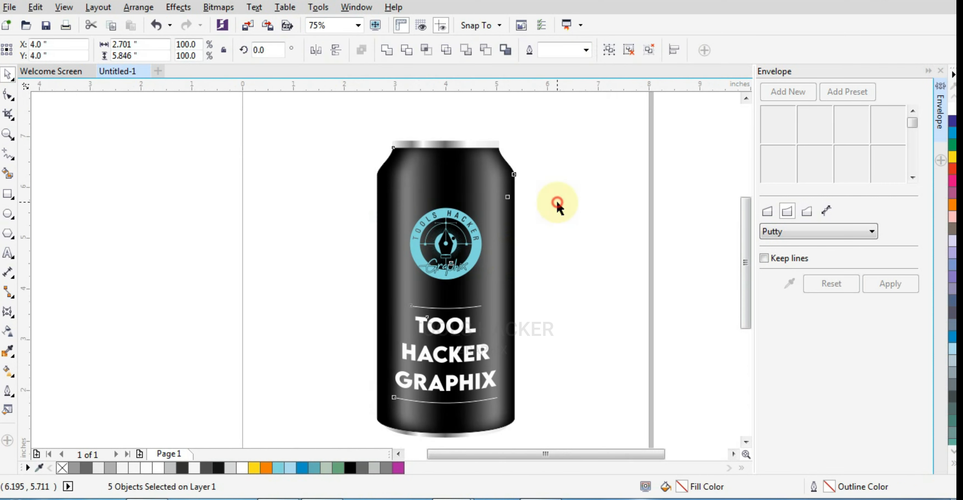
drag(557, 202, 375, 415)
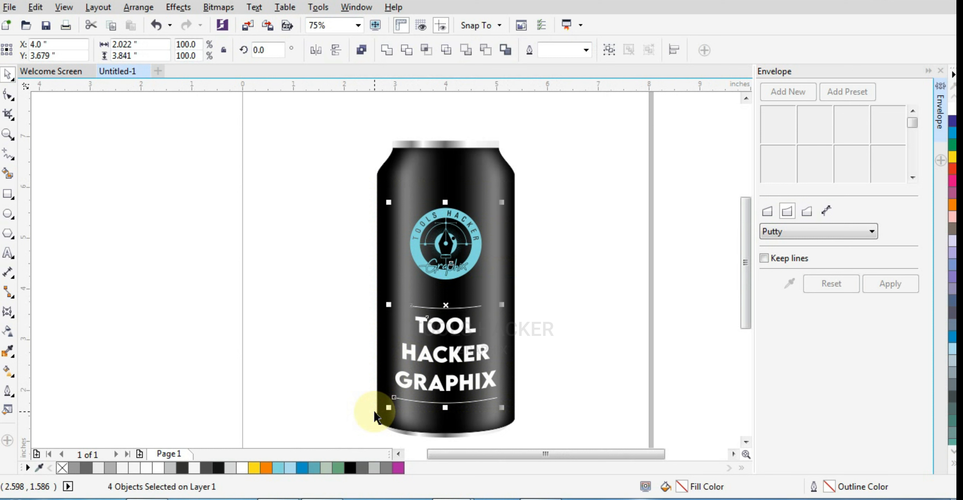
key(Up)
key(Up)
key(Up)
key(Up)
key(Up)
key(Up)
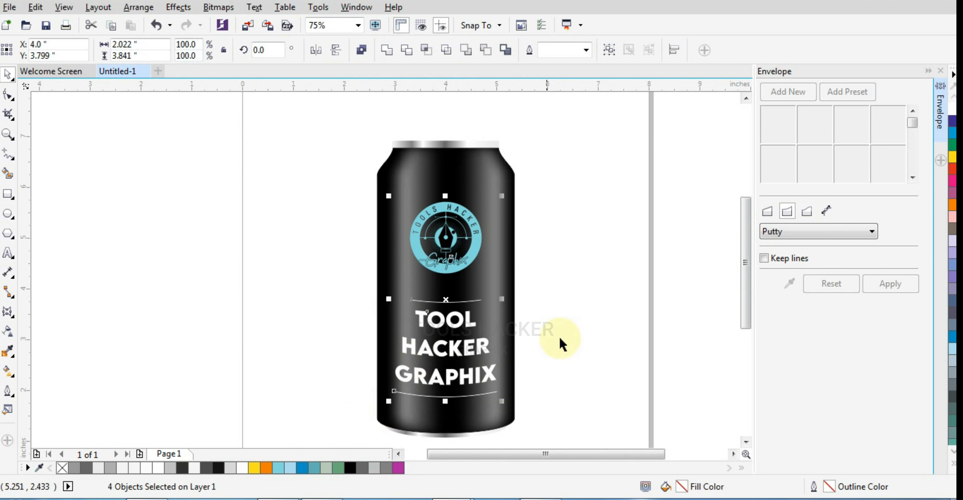
click(630, 262)
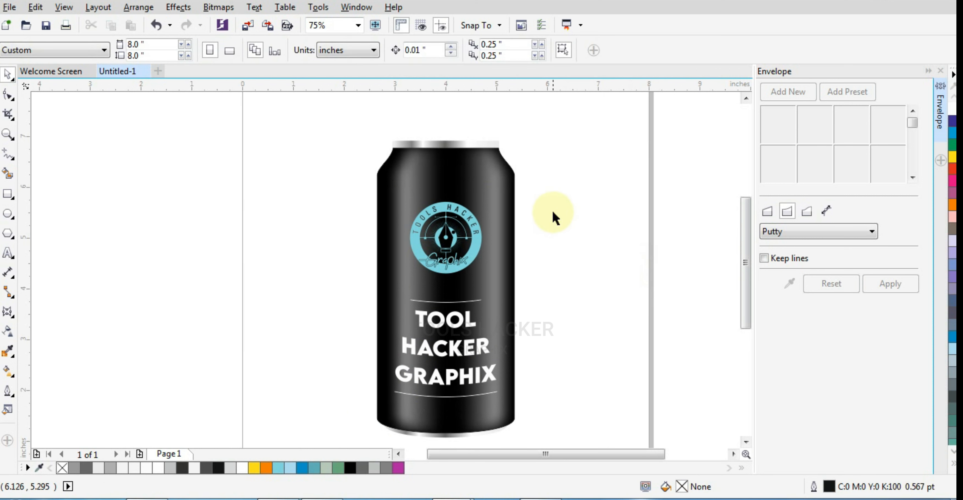
Group the can body with its logo, text and accent lines into one object.
drag(463, 300, 342, 404)
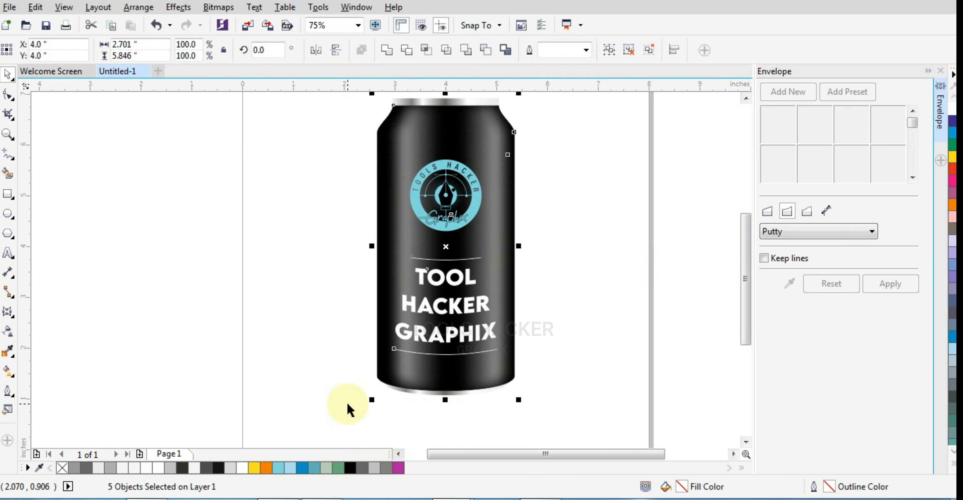
key(ctrl+g)
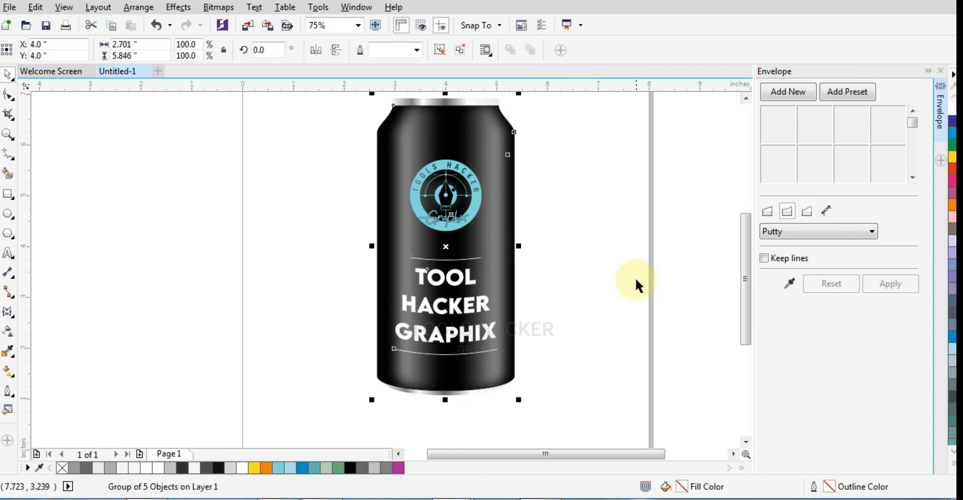
scroll(638, 277, down, 2)
click(638, 277)
scroll(638, 277, up, 2)
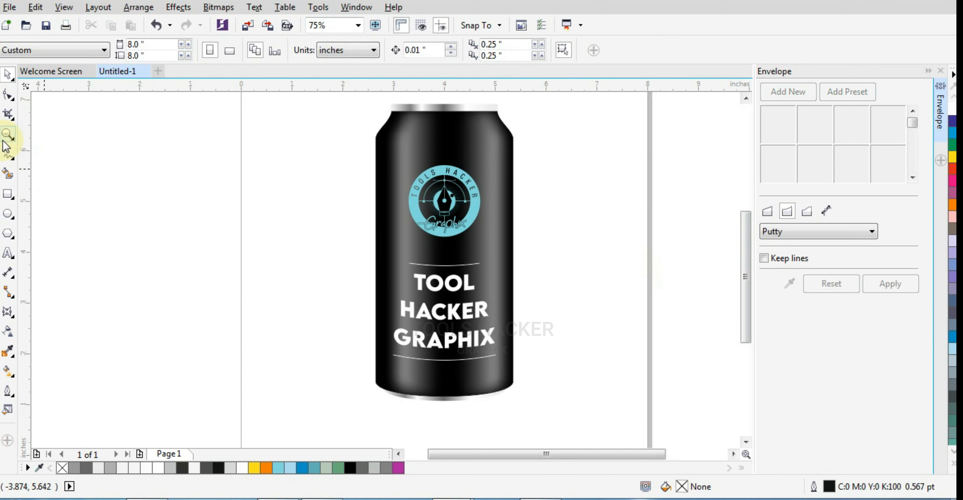
Add an 8 by 8 inch background rectangle behind the can, covering the whole page.
click(4, 140)
scroll(374, 145, down, 1)
drag(300, 97, 517, 306)
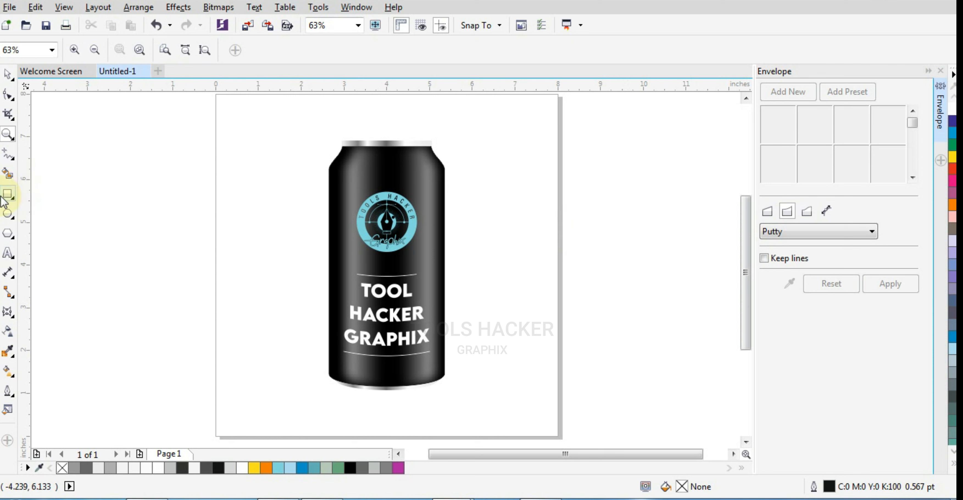
double_click(7, 195)
click(8, 75)
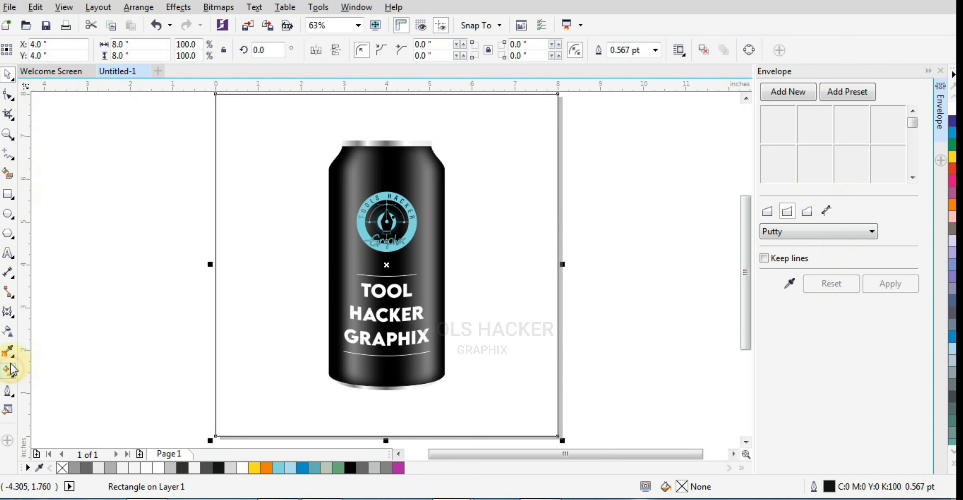
Fill the background rectangle with an elliptical fountain fill running from white at the centre to black at the edges.
click(8, 370)
click(28, 371)
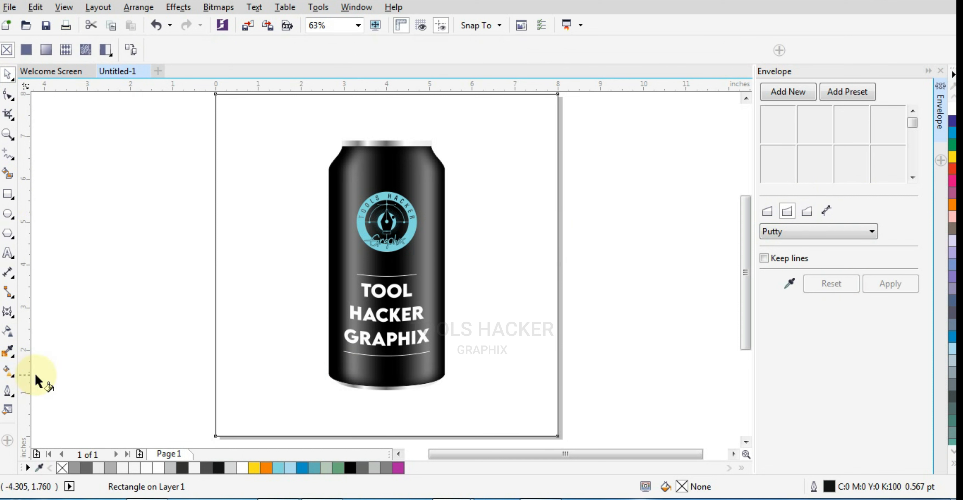
click(45, 51)
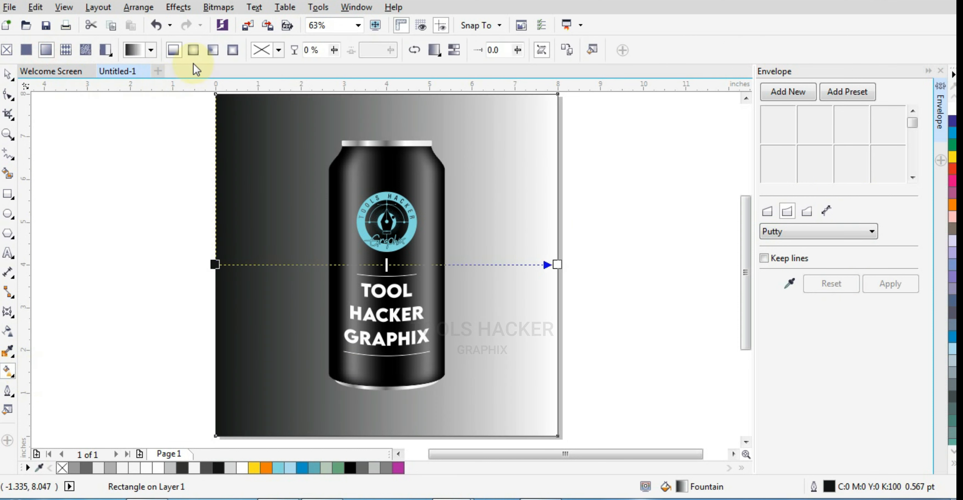
click(193, 54)
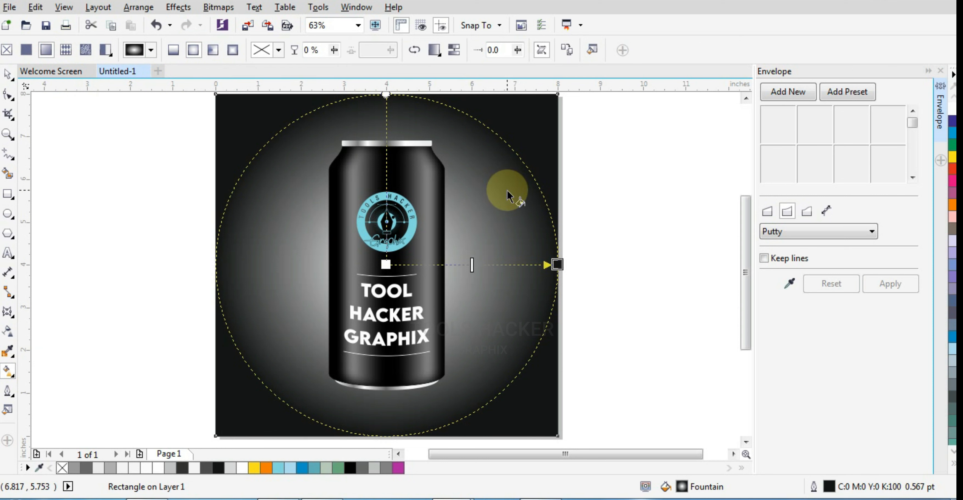
scroll(508, 195, down, 2)
click(2, 76)
click(99, 135)
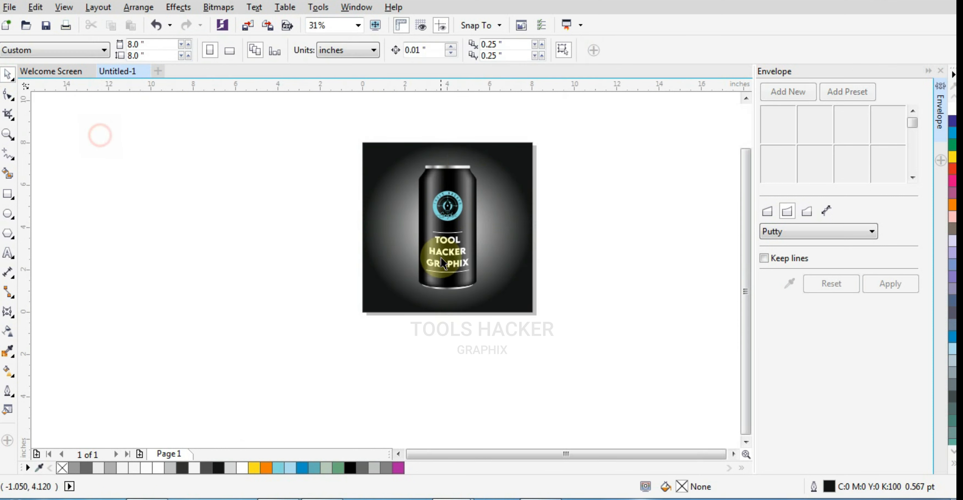
Draw a flat ellipse about 5.63 by 0.97 inches around the can's base and centre it horizontally at X 4.0 inches.
scroll(454, 258, up, 1)
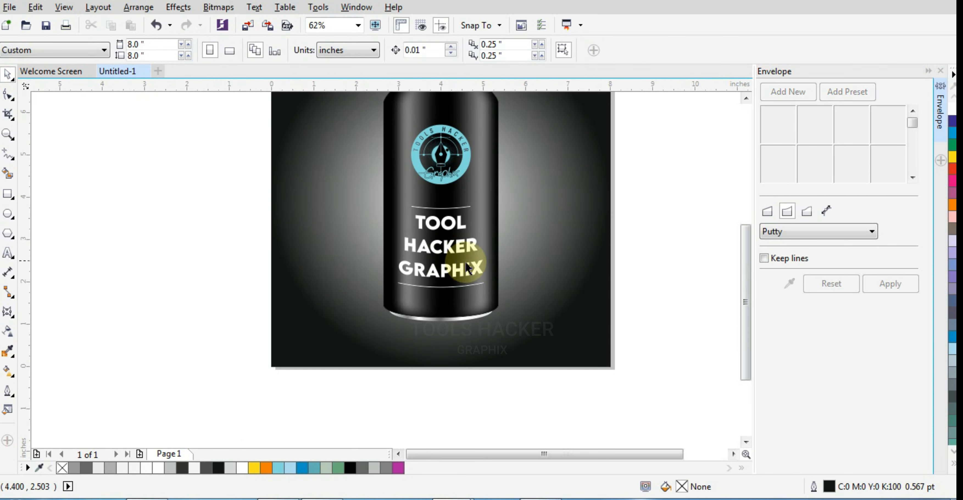
click(7, 217)
drag(323, 297, 563, 339)
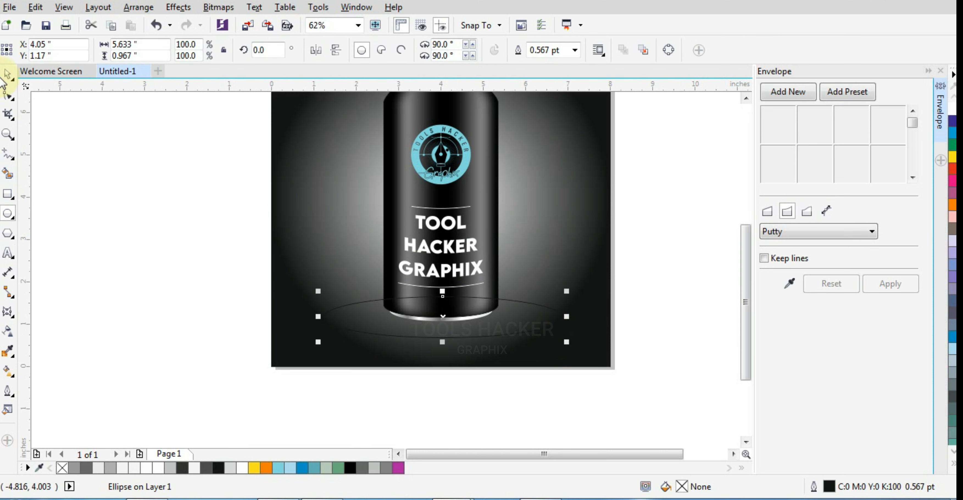
click(7, 75)
click(322, 182)
click(260, 215)
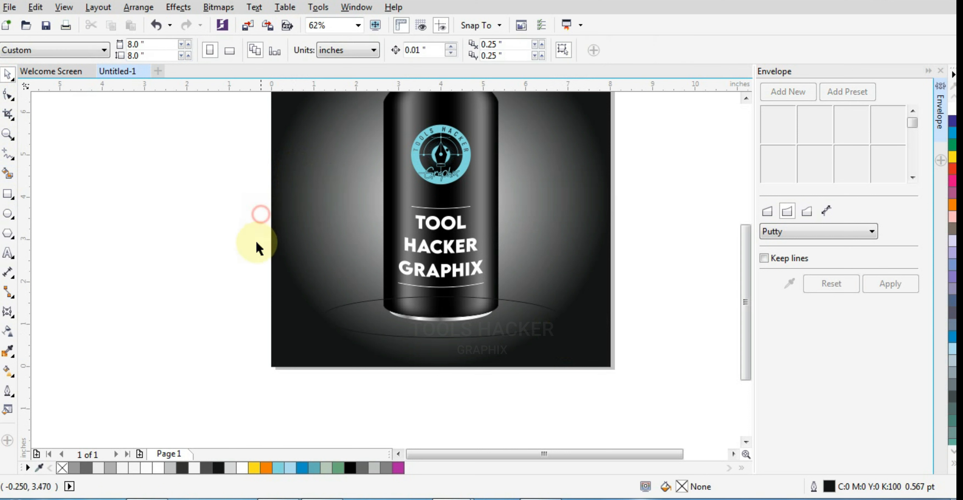
Fill the ellipse at the can's base with white and remove its outline.
click(354, 324)
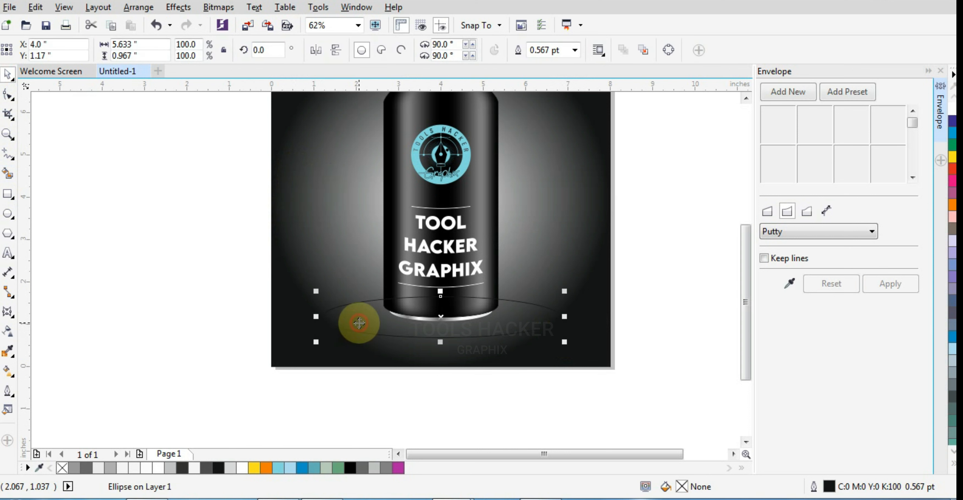
click(9, 331)
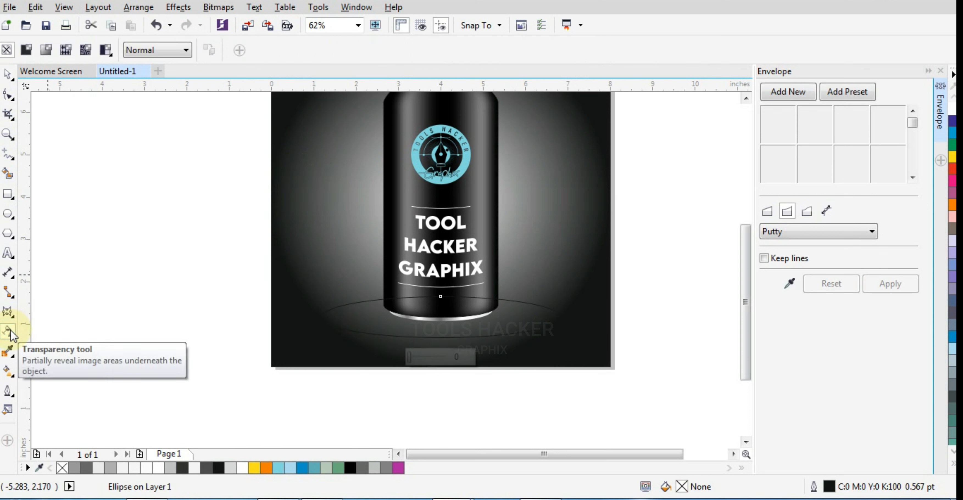
click(952, 463)
click(905, 229)
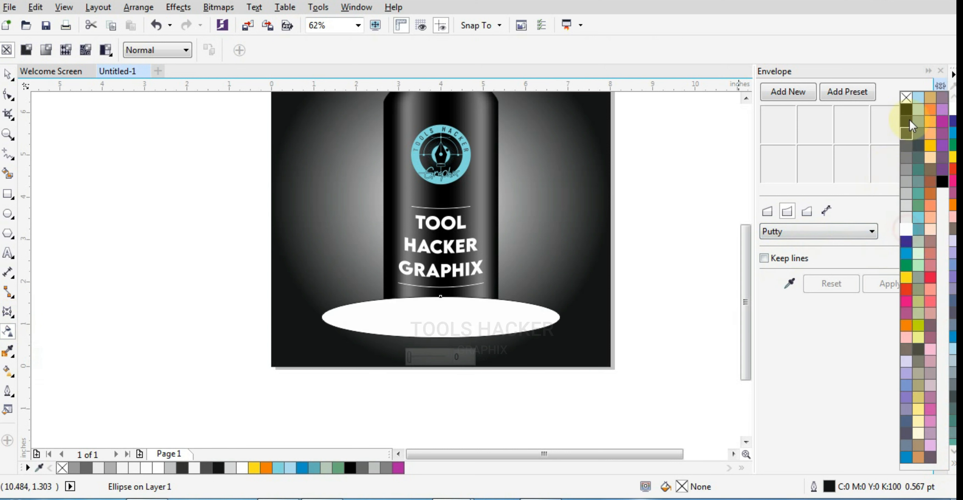
right_click(906, 98)
Apply an elliptical fountain transparency to the white ellipse so it fades from its centre to its edges.
click(7, 75)
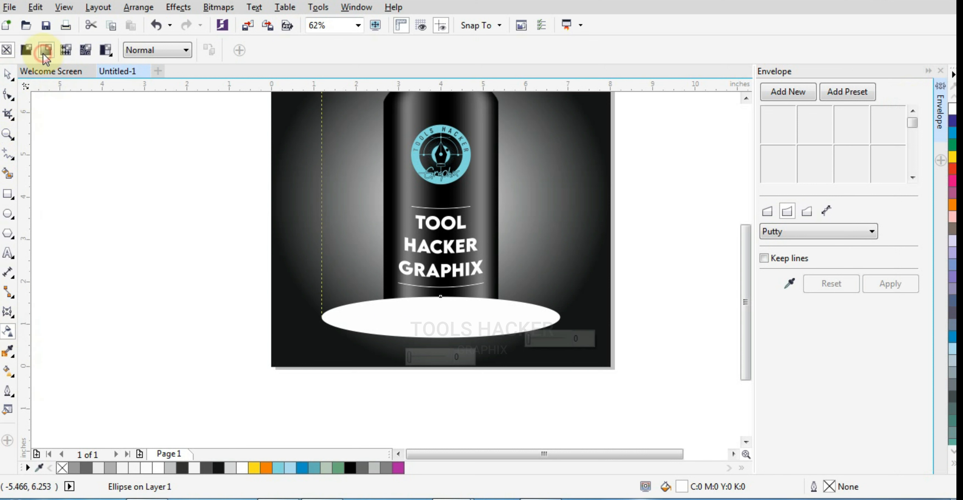
click(45, 49)
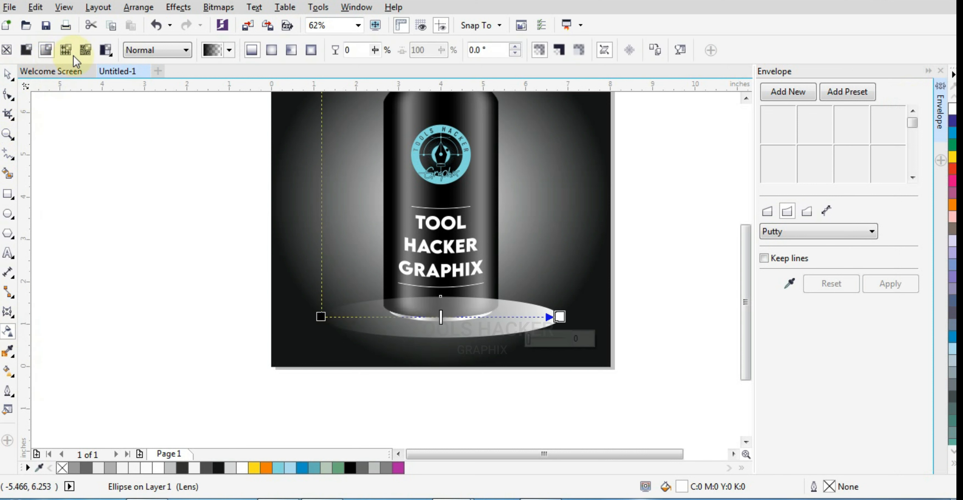
click(267, 55)
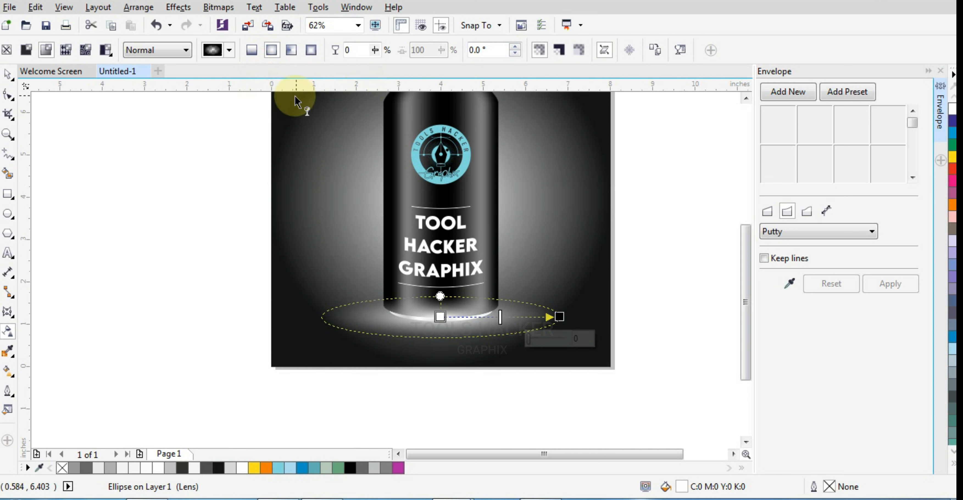
click(8, 76)
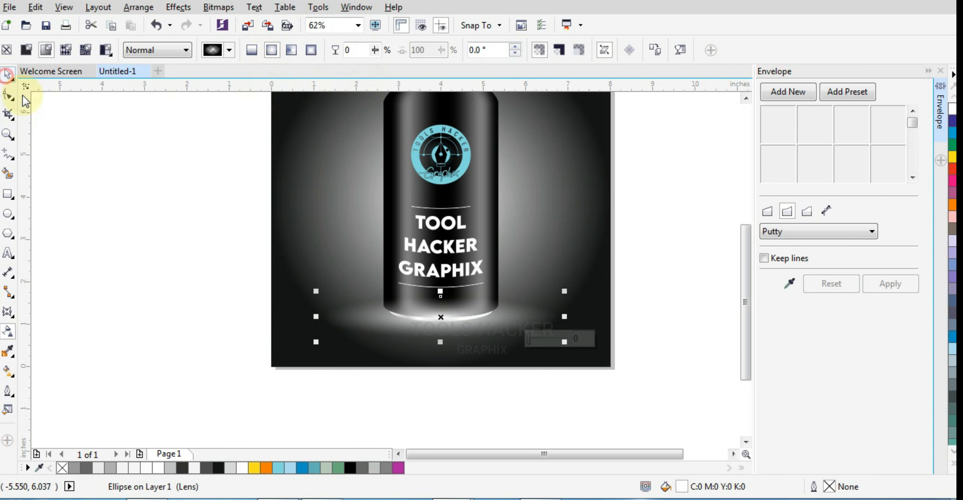
click(96, 158)
Move the glowing ellipse behind the can while keeping it in front of the background rectangle.
click(417, 213)
click(570, 318)
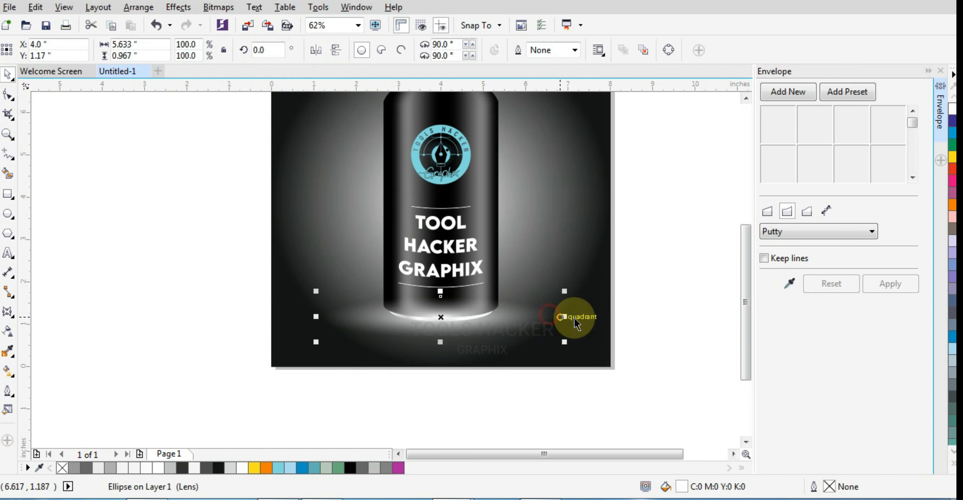
shift+click(583, 267)
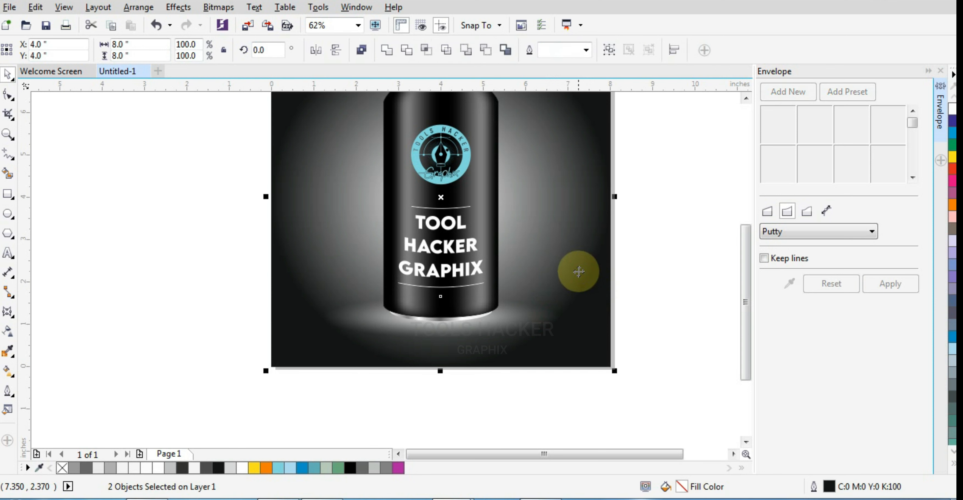
click(679, 290)
scroll(612, 346, down, 2)
scroll(613, 351, up, 2)
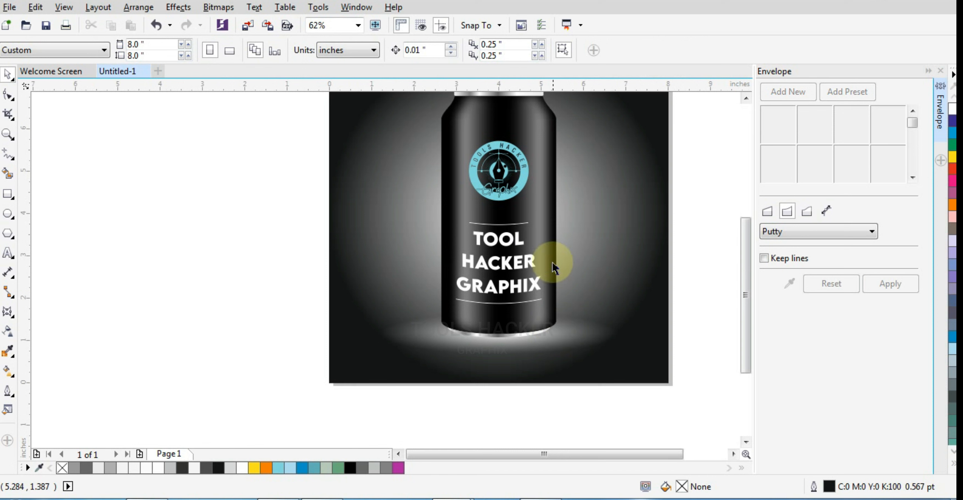
Group the can, the glowing ellipse and the background rectangle together.
scroll(565, 239, down, 2)
drag(662, 125, 428, 324)
key(ctrl+g)
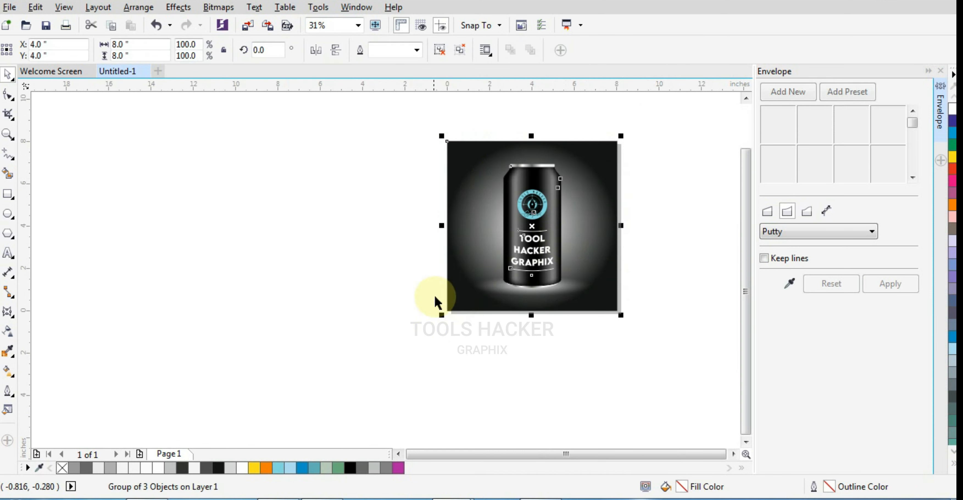
Deselect the finished artwork and preview it full-screen.
click(8, 135)
drag(443, 135, 630, 318)
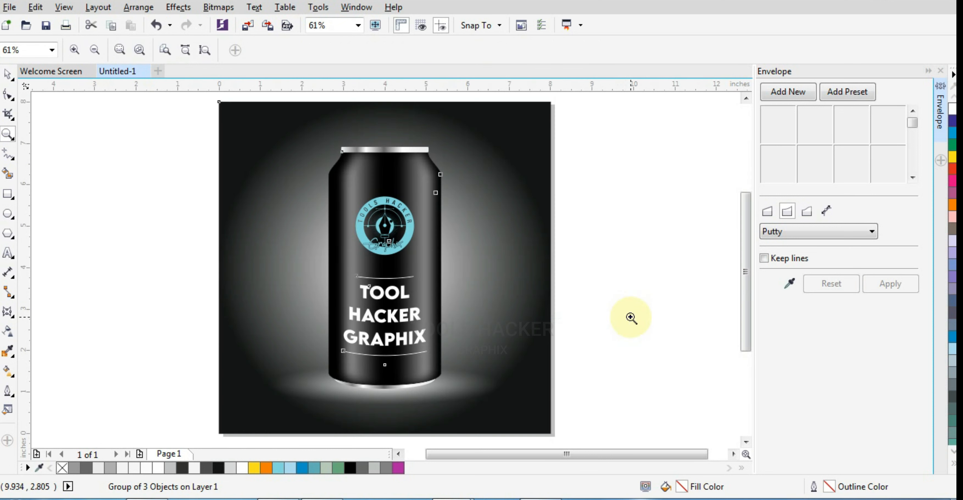
click(5, 76)
click(104, 145)
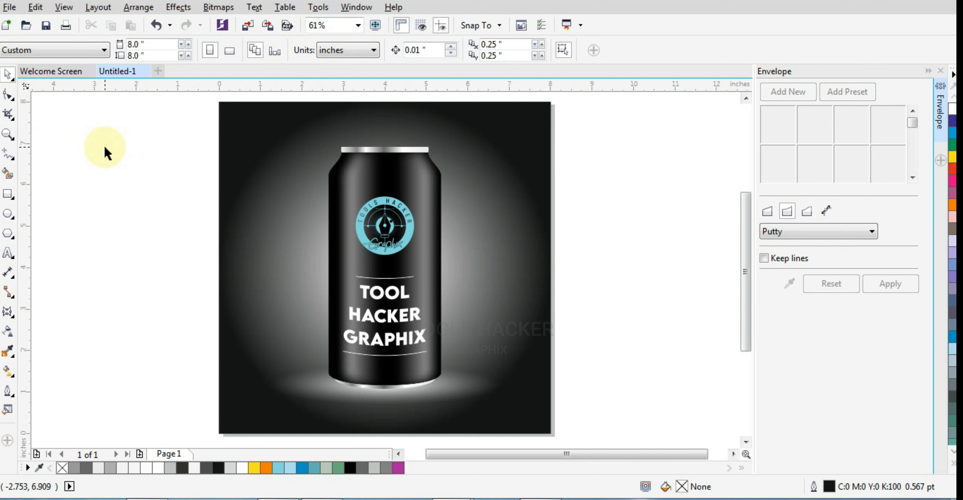
key(F9)
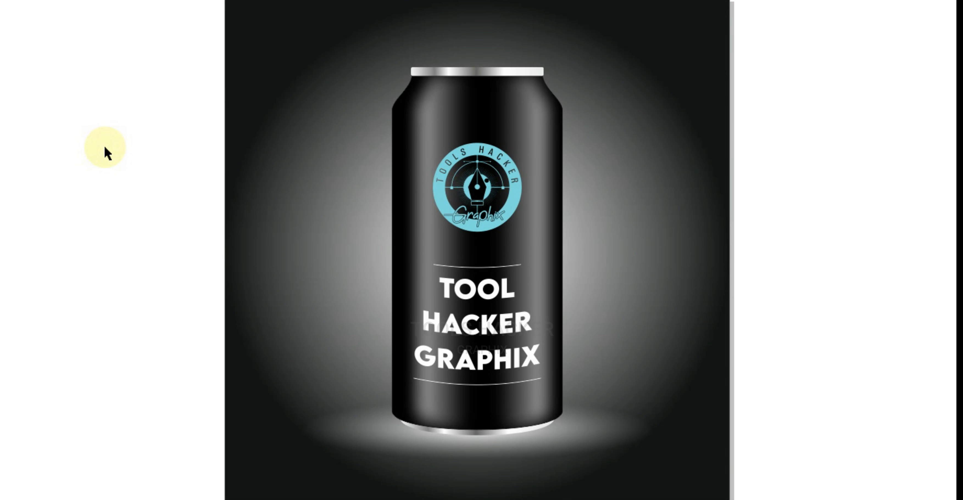